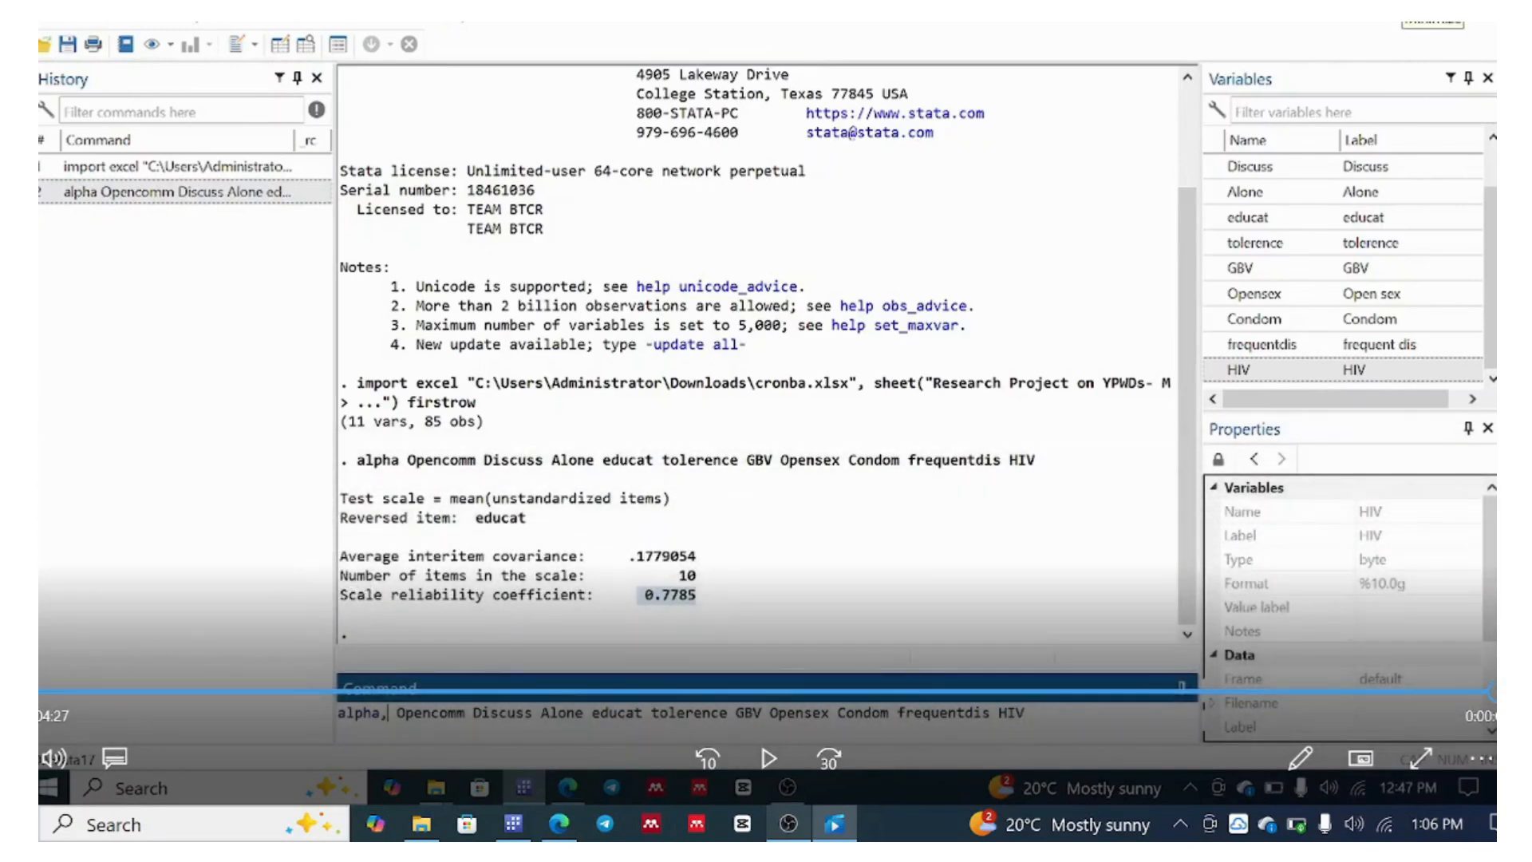
Open the preview of the Research Project on YPWDs form and look through its questions to the end
left_click(1418, 7)
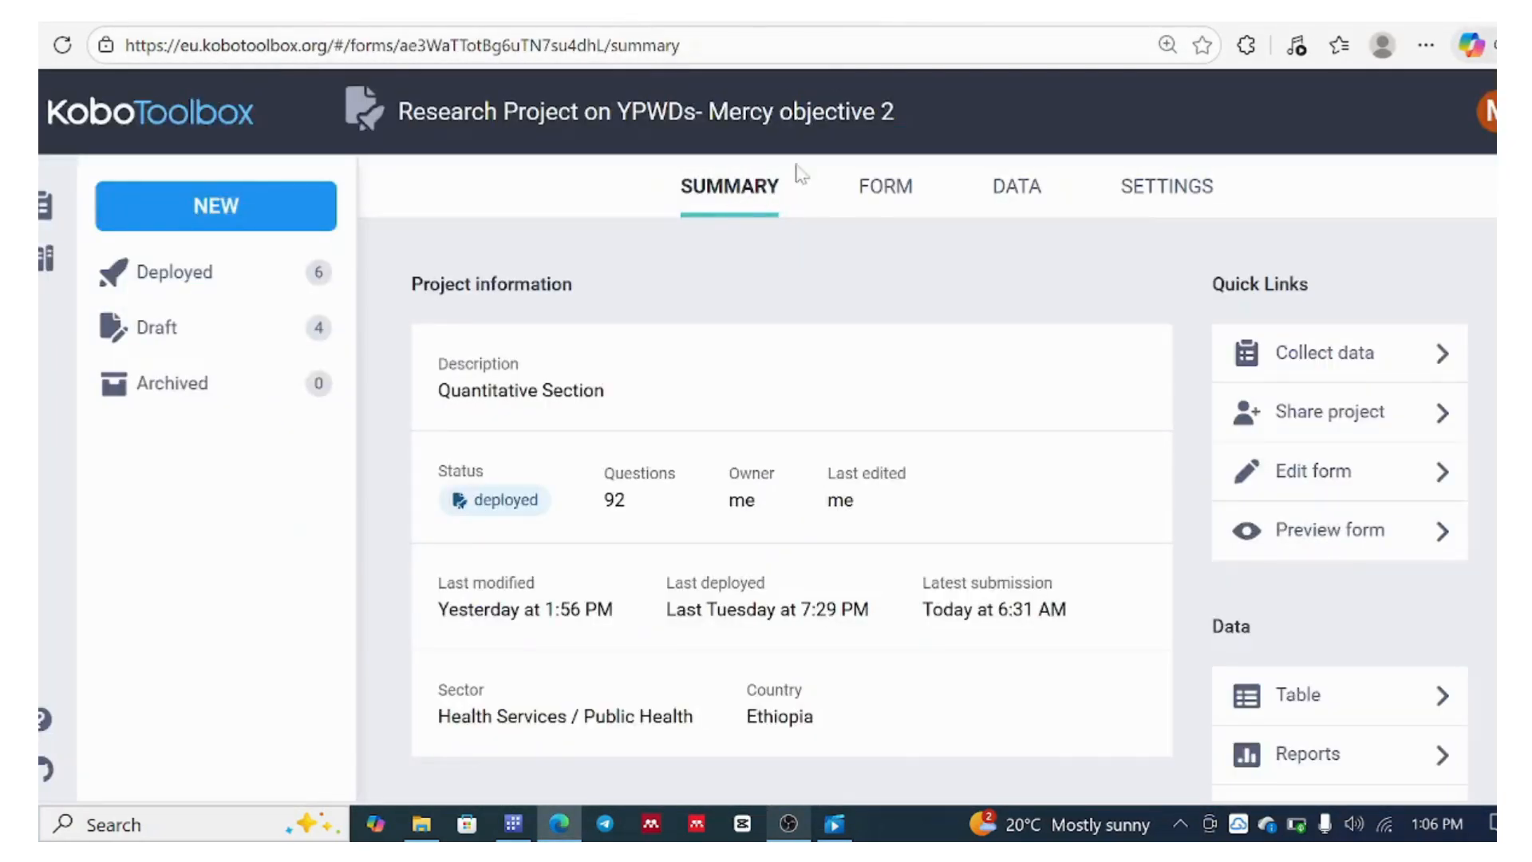
left_click(883, 198)
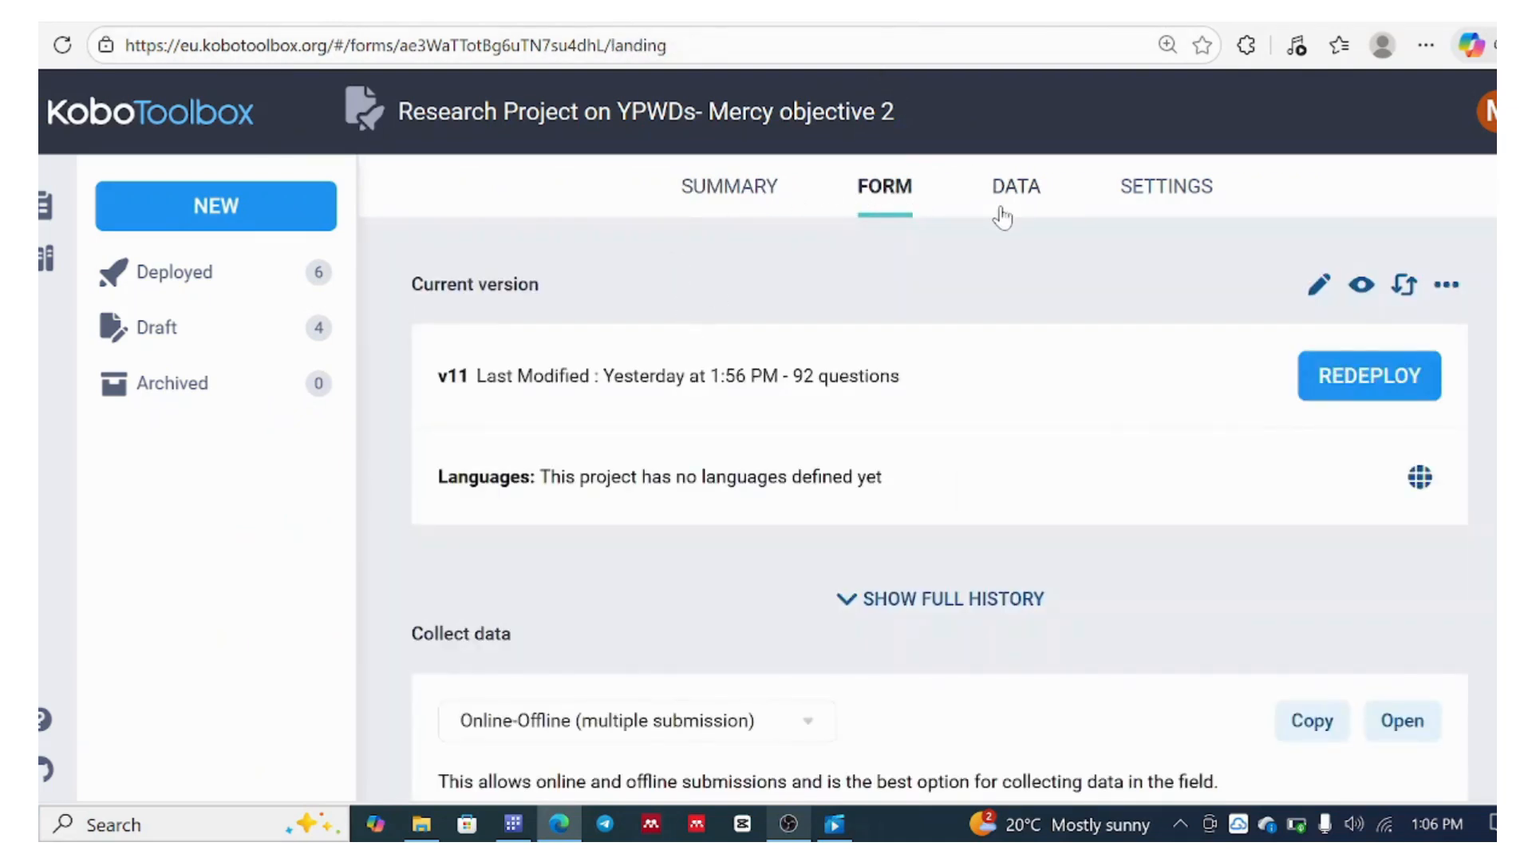
left_click(1356, 297)
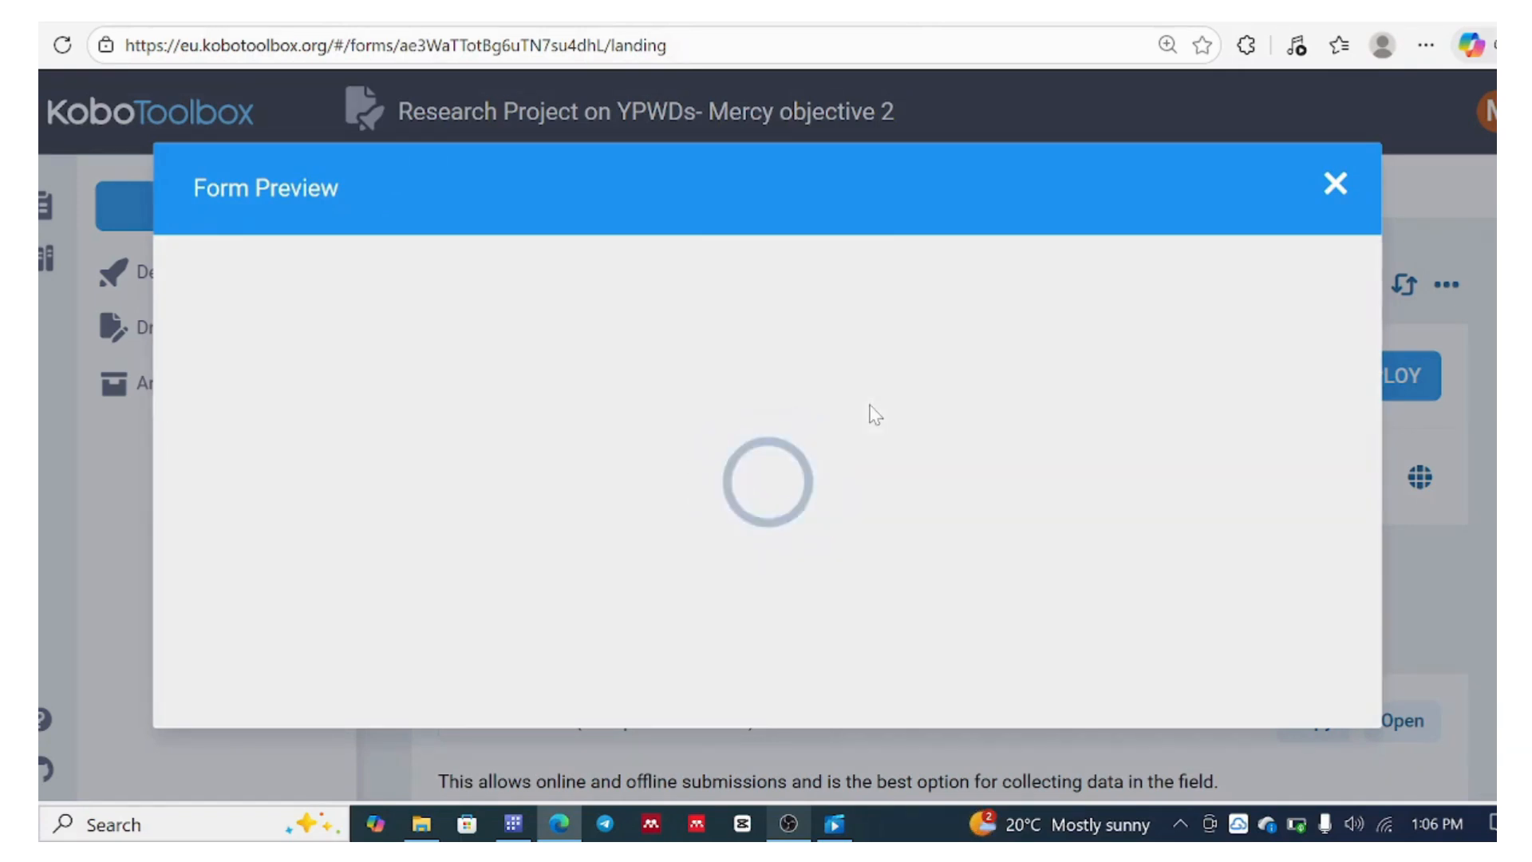
scroll(875, 413, "down", 12)
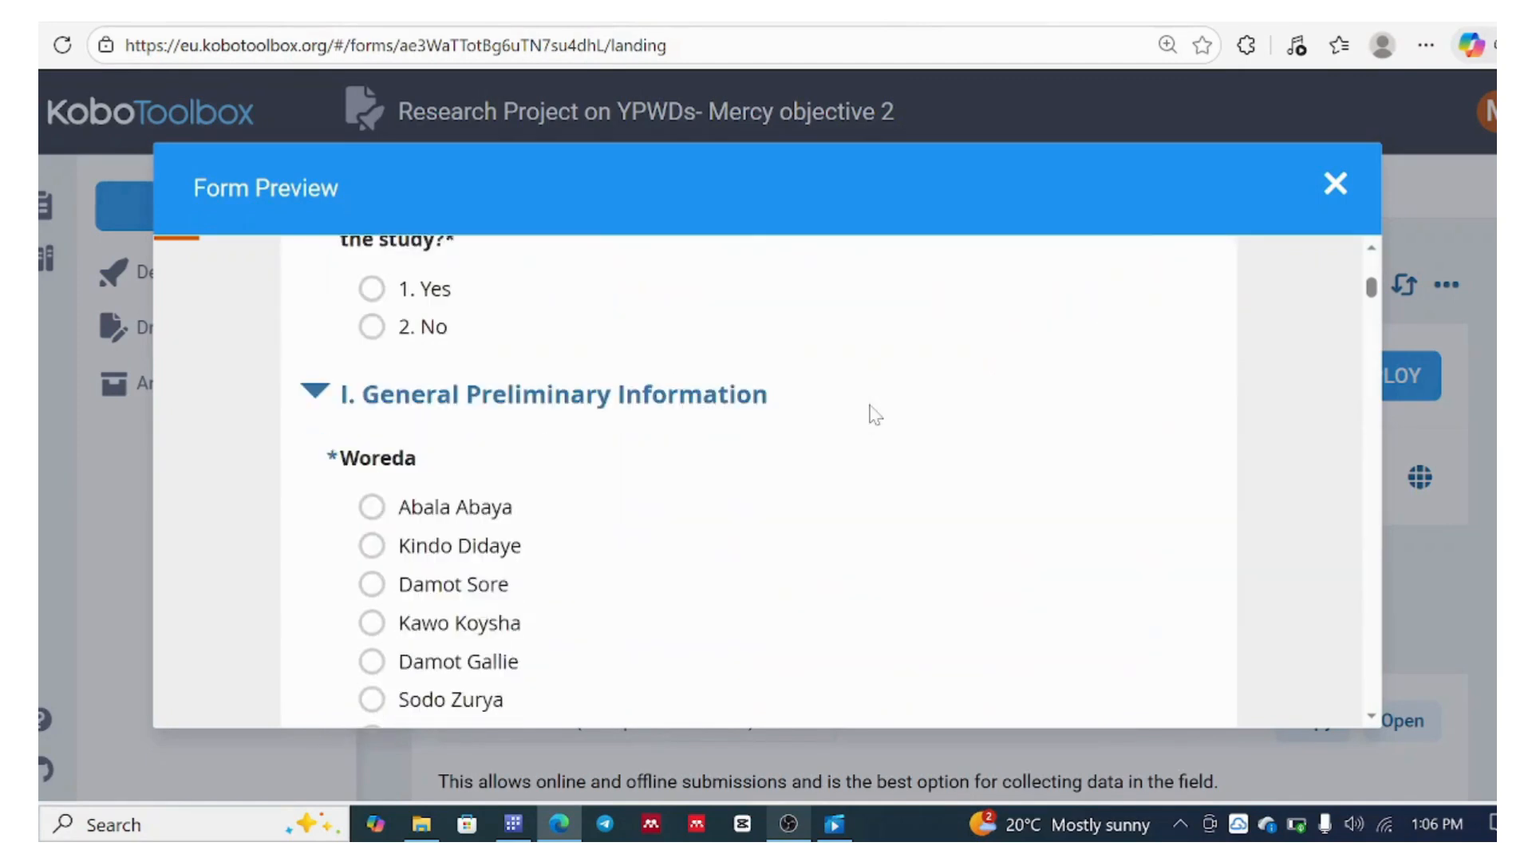
scroll(875, 413, "down", 15)
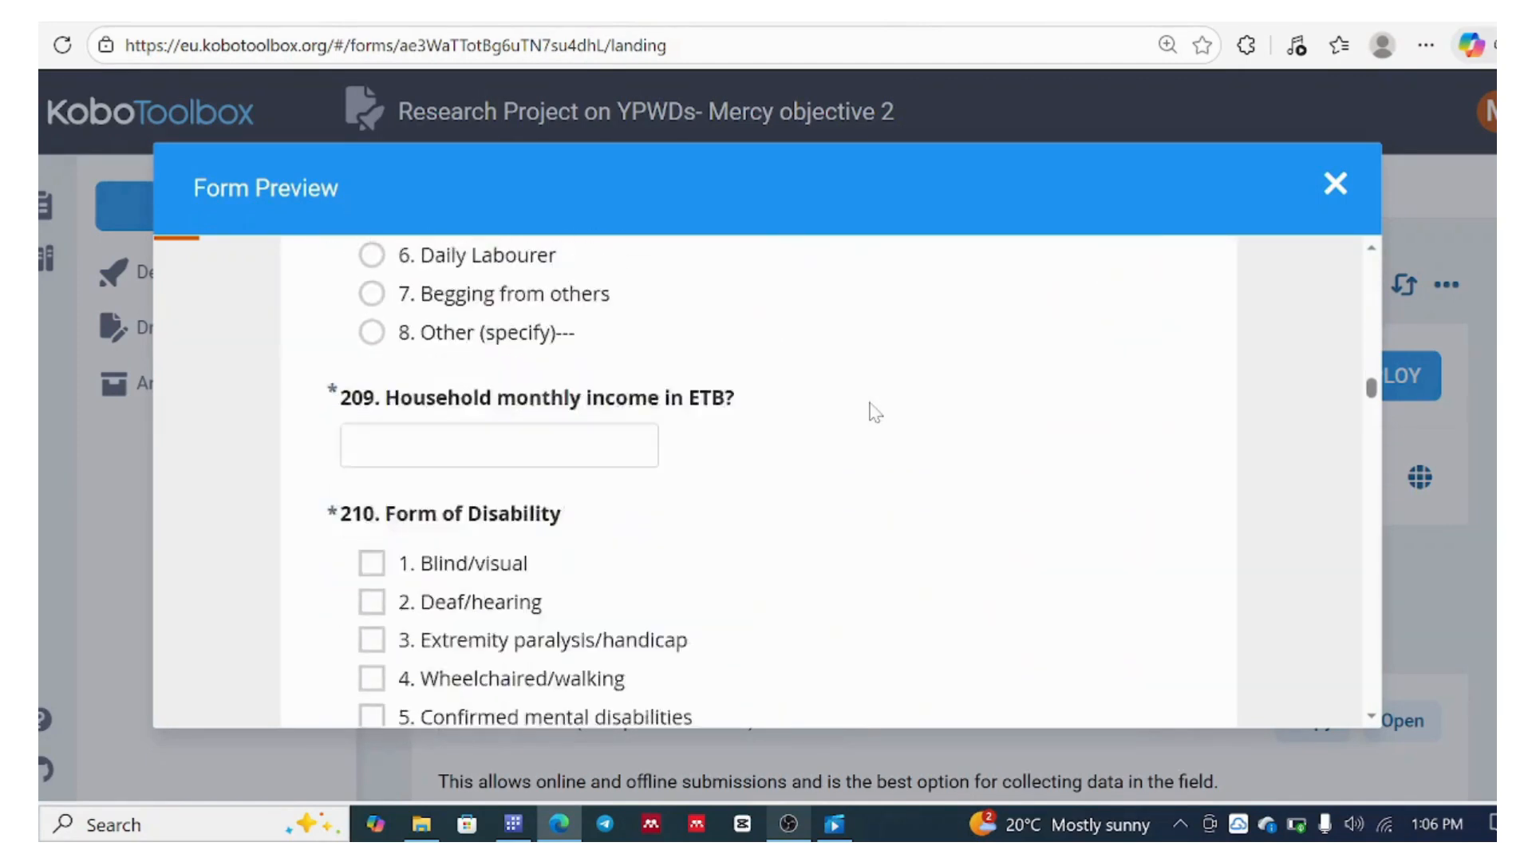
scroll(881, 403, "down", 15)
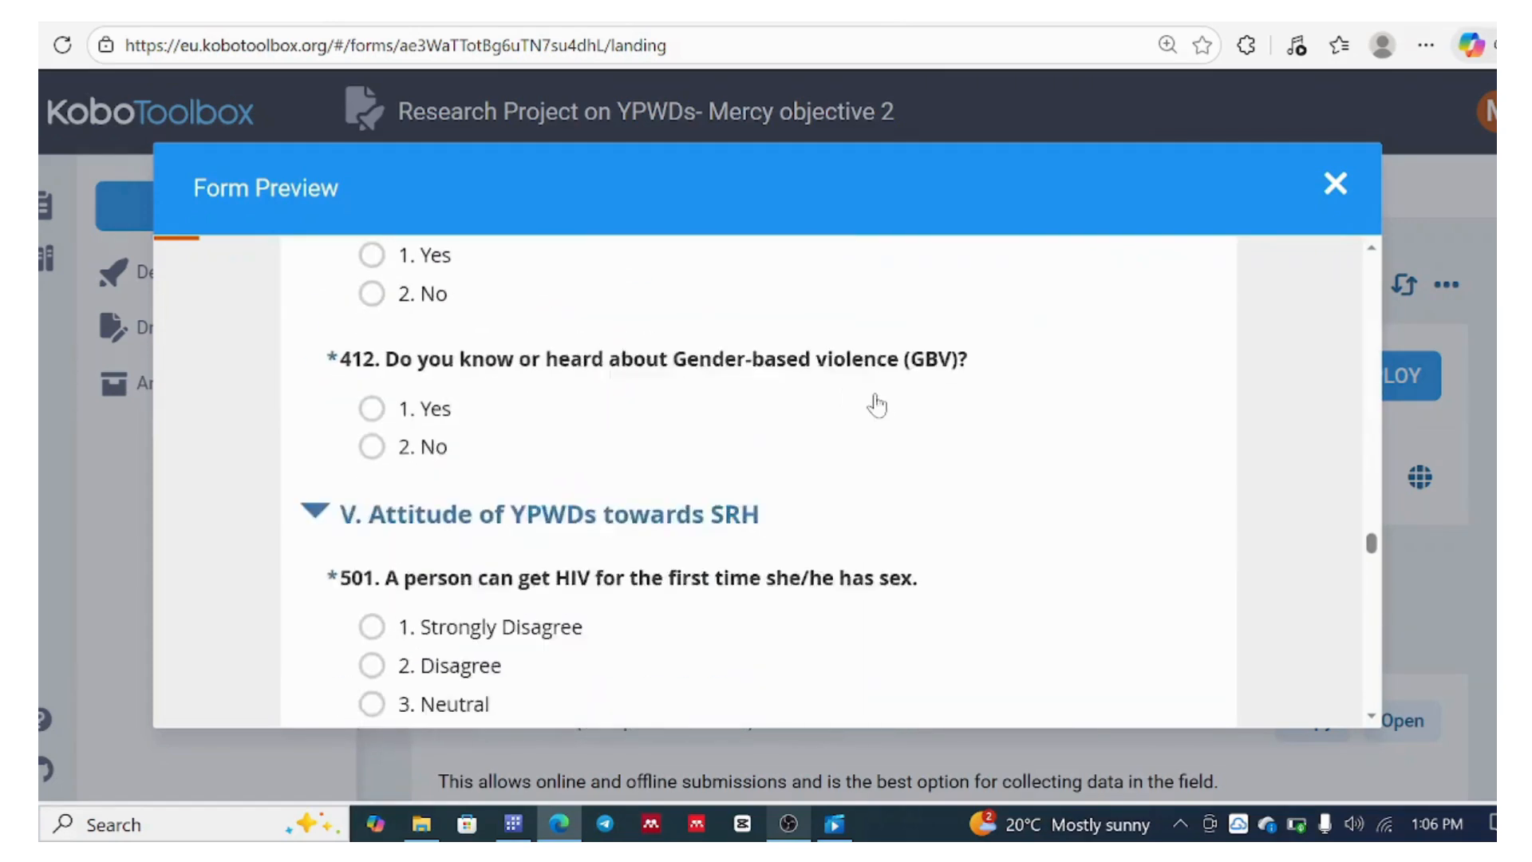
scroll(877, 404, "down", 5)
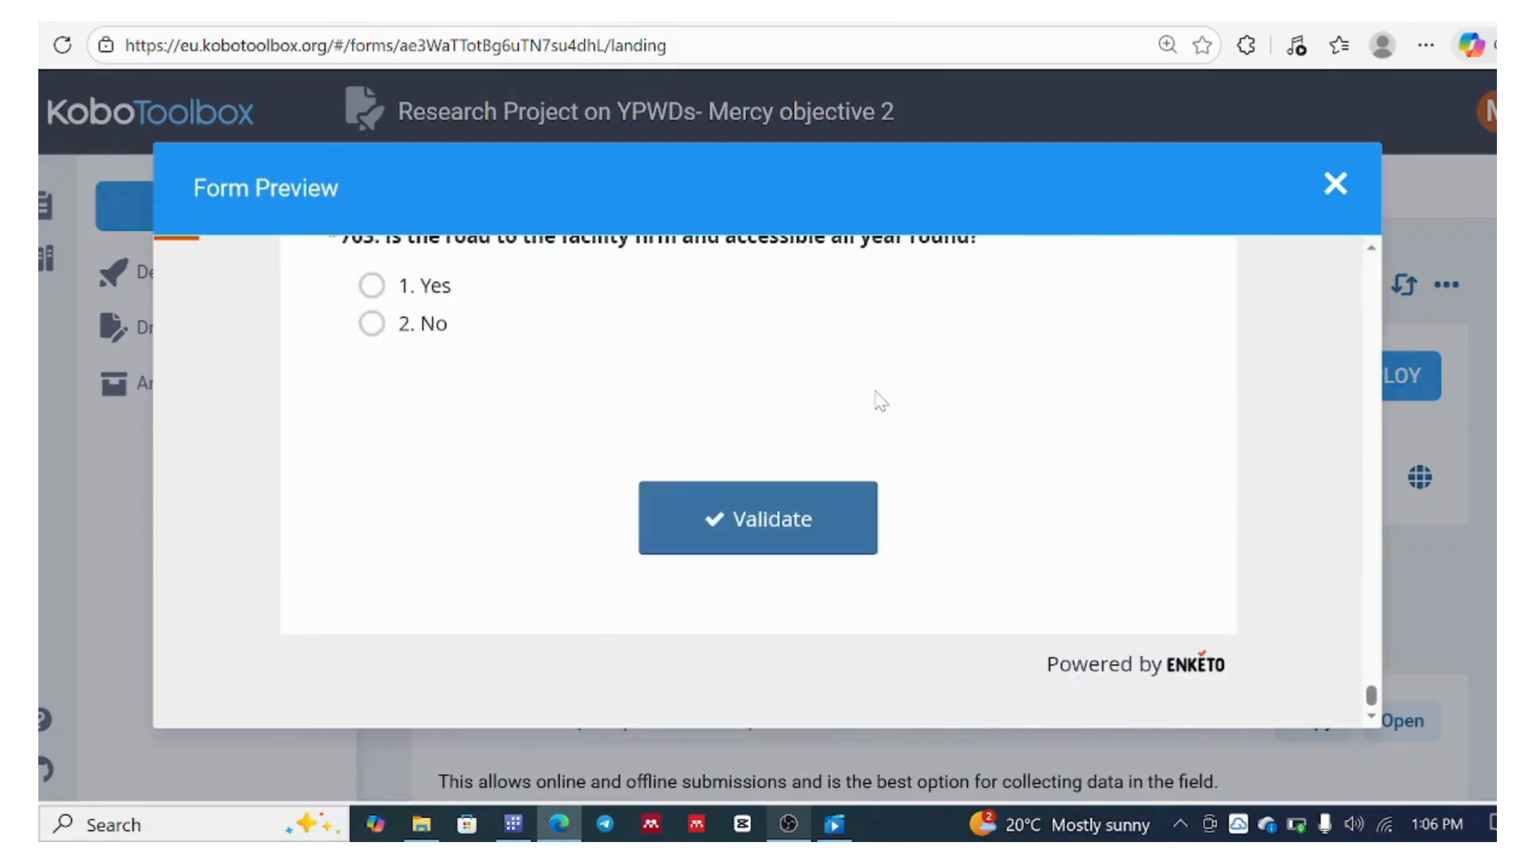
scroll(881, 401, "up", 5)
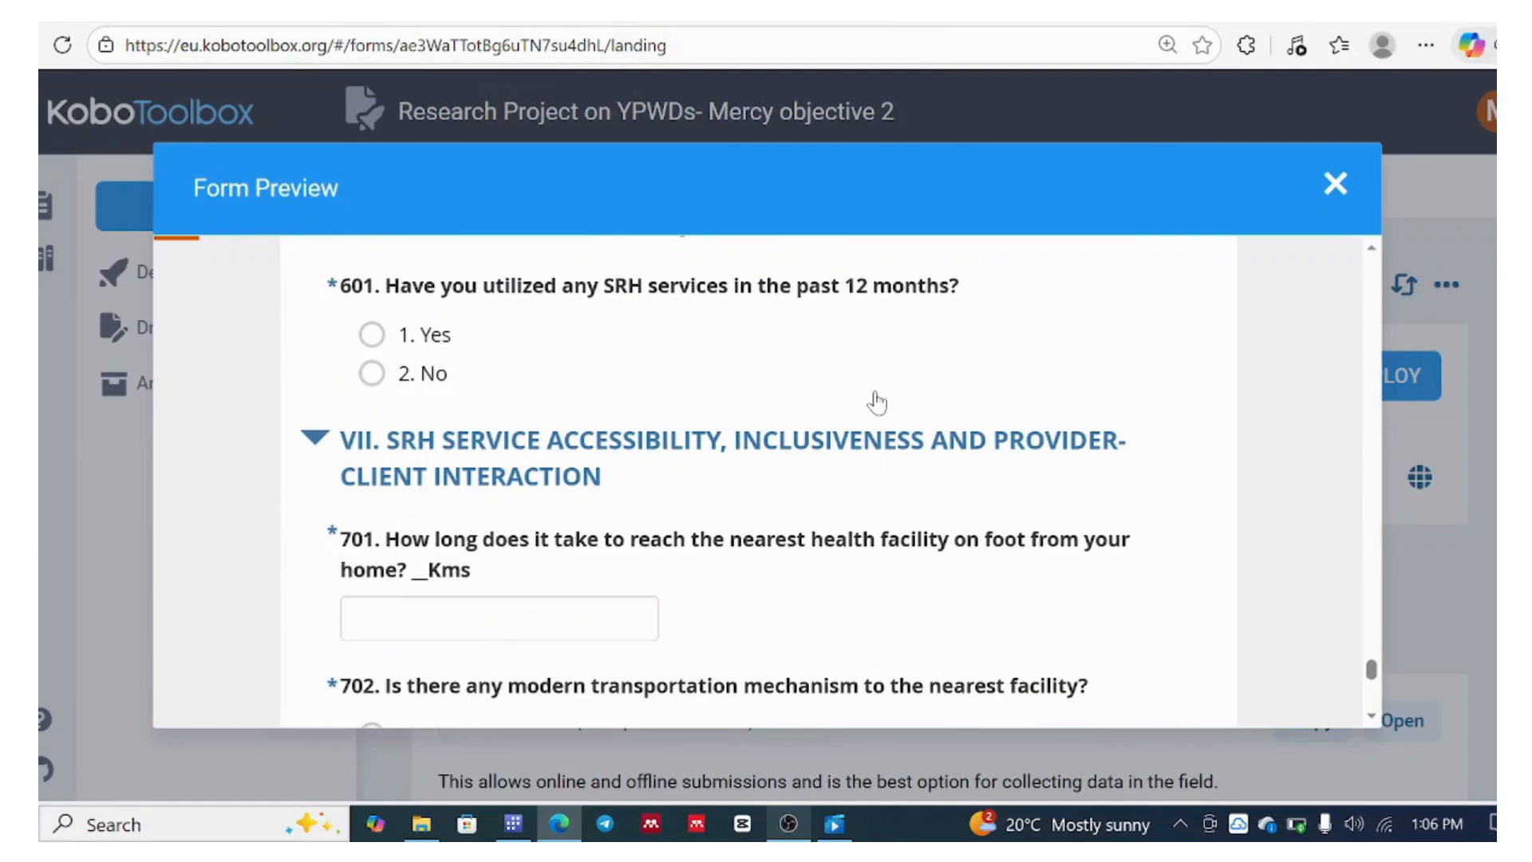
Answer Yes to question 601 on SRH service use, review the follow-up questions, and close the form preview
left_click(435, 335)
scroll(496, 347, "down", 10)
scroll(497, 347, "down", 15)
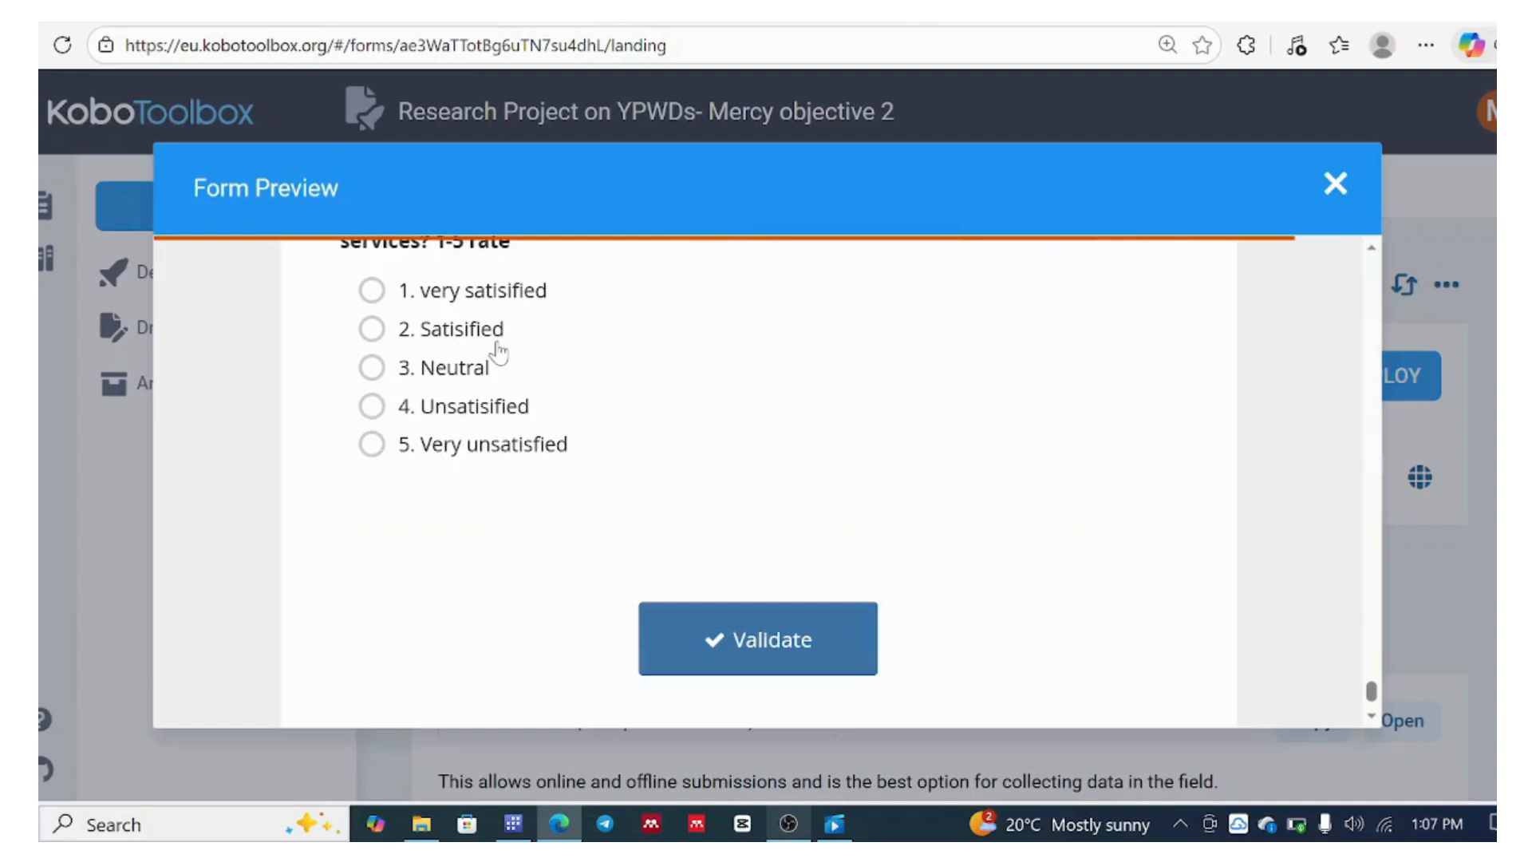
scroll(499, 352, "up", 15)
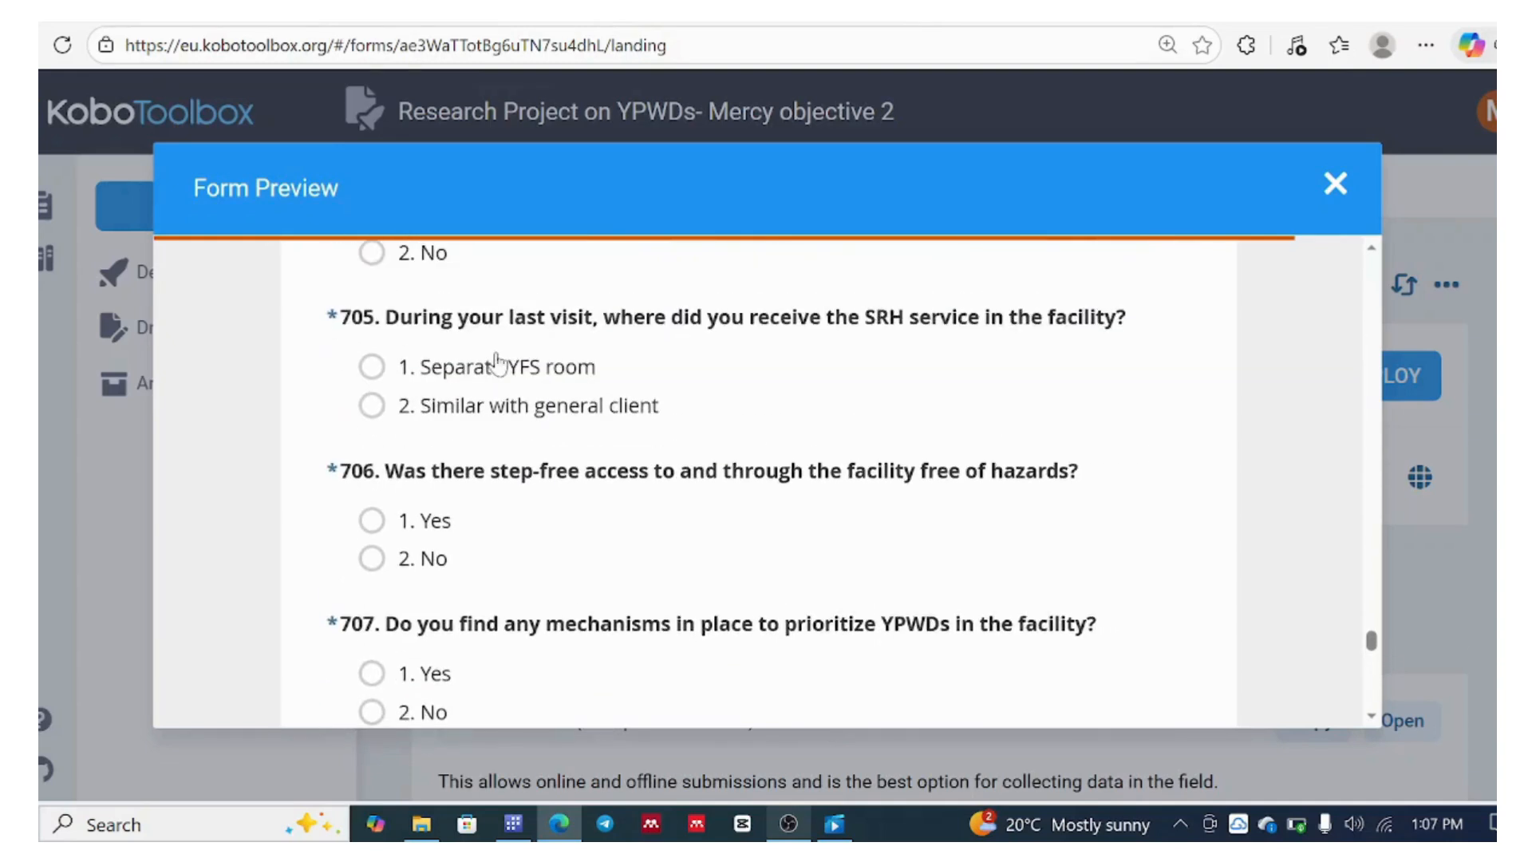
left_click(1335, 184)
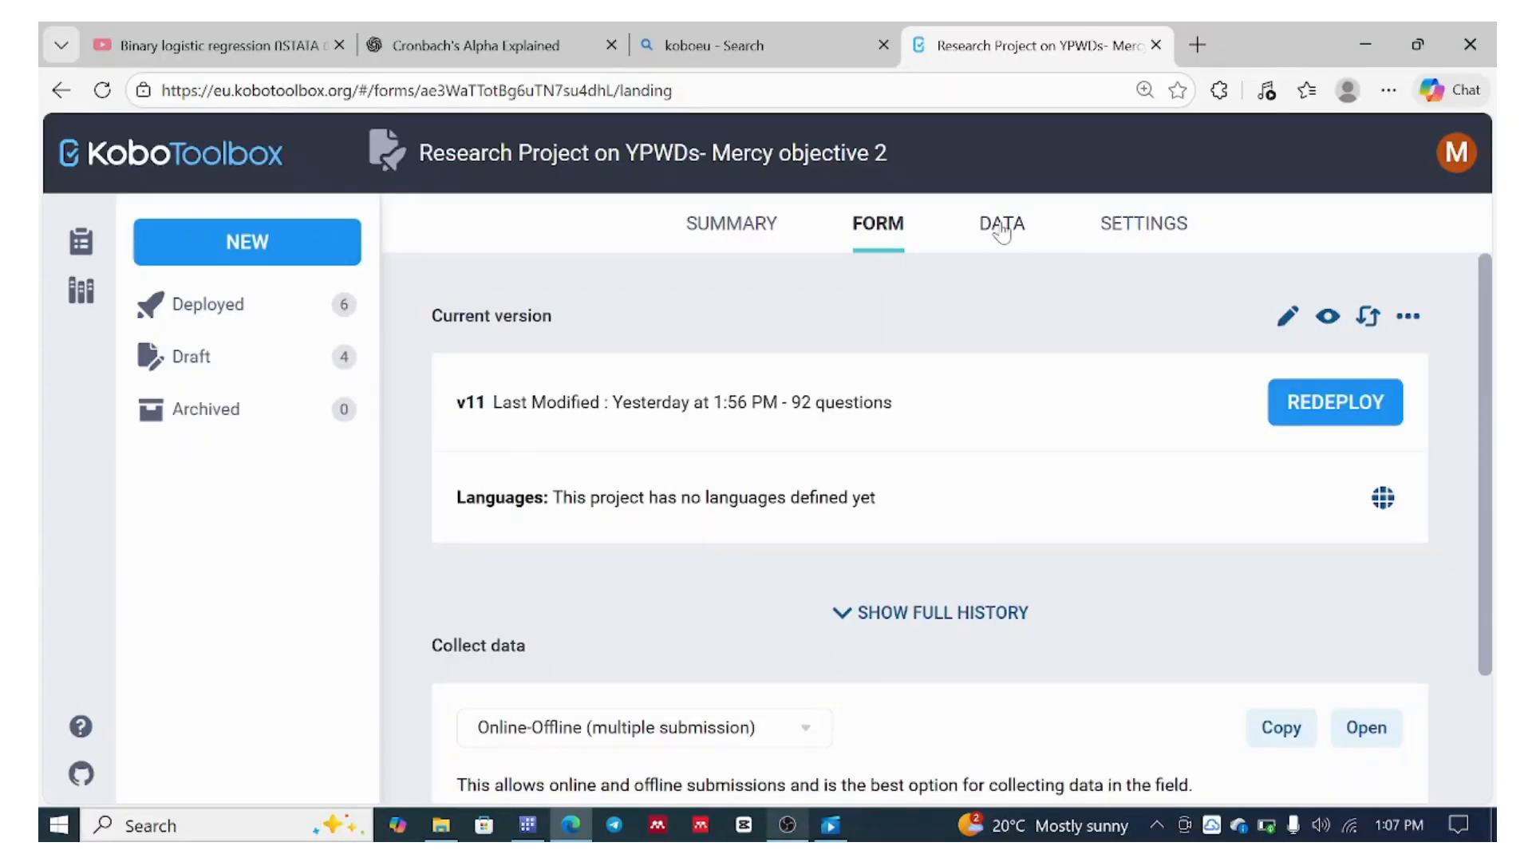
Open the project's data downloads and review the available export types, keeping XLS
left_click(1001, 229)
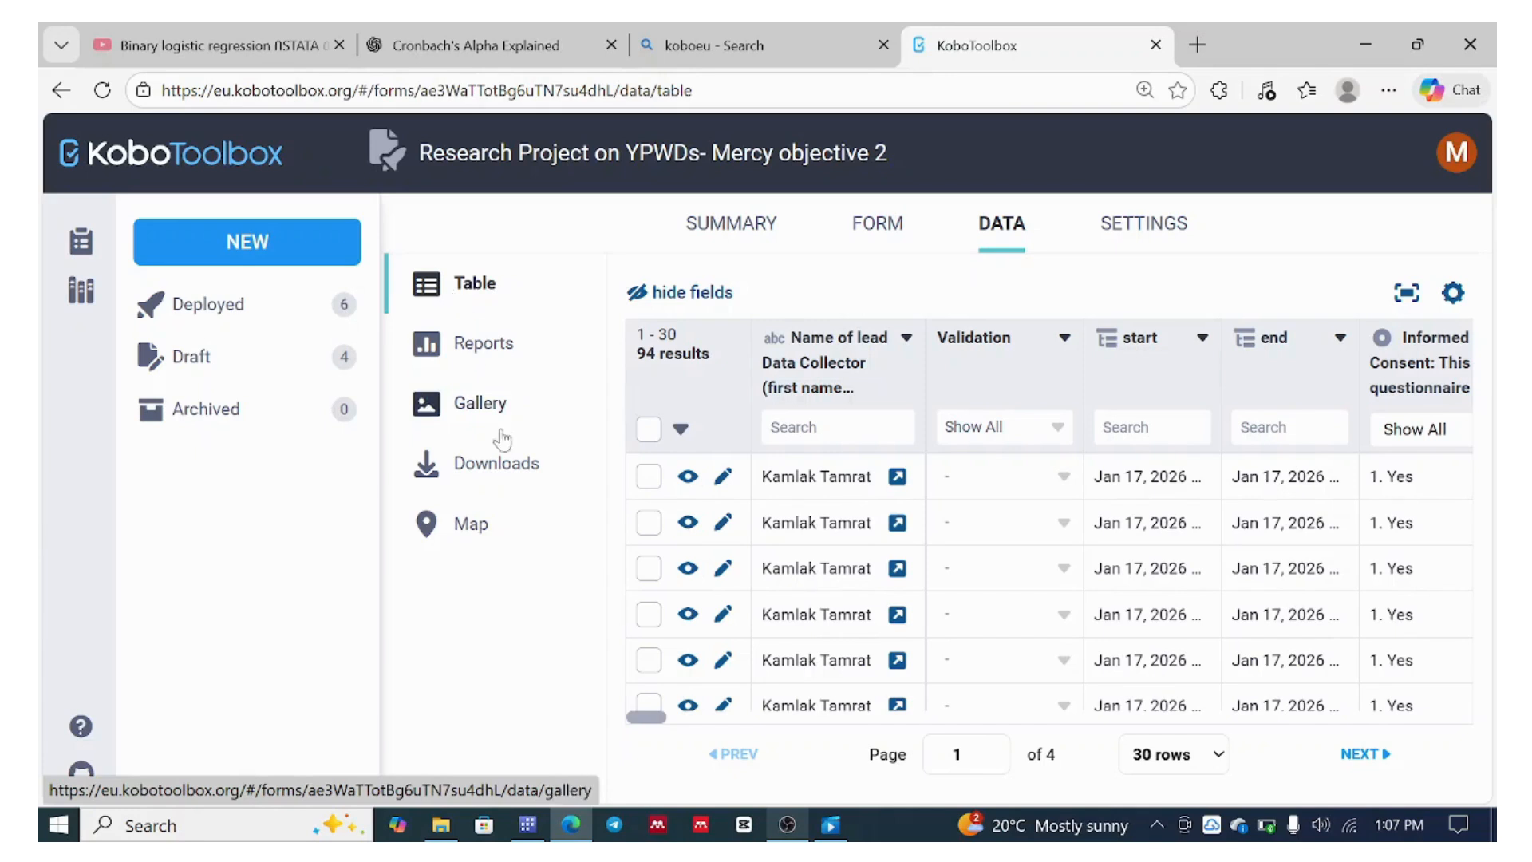
left_click(508, 474)
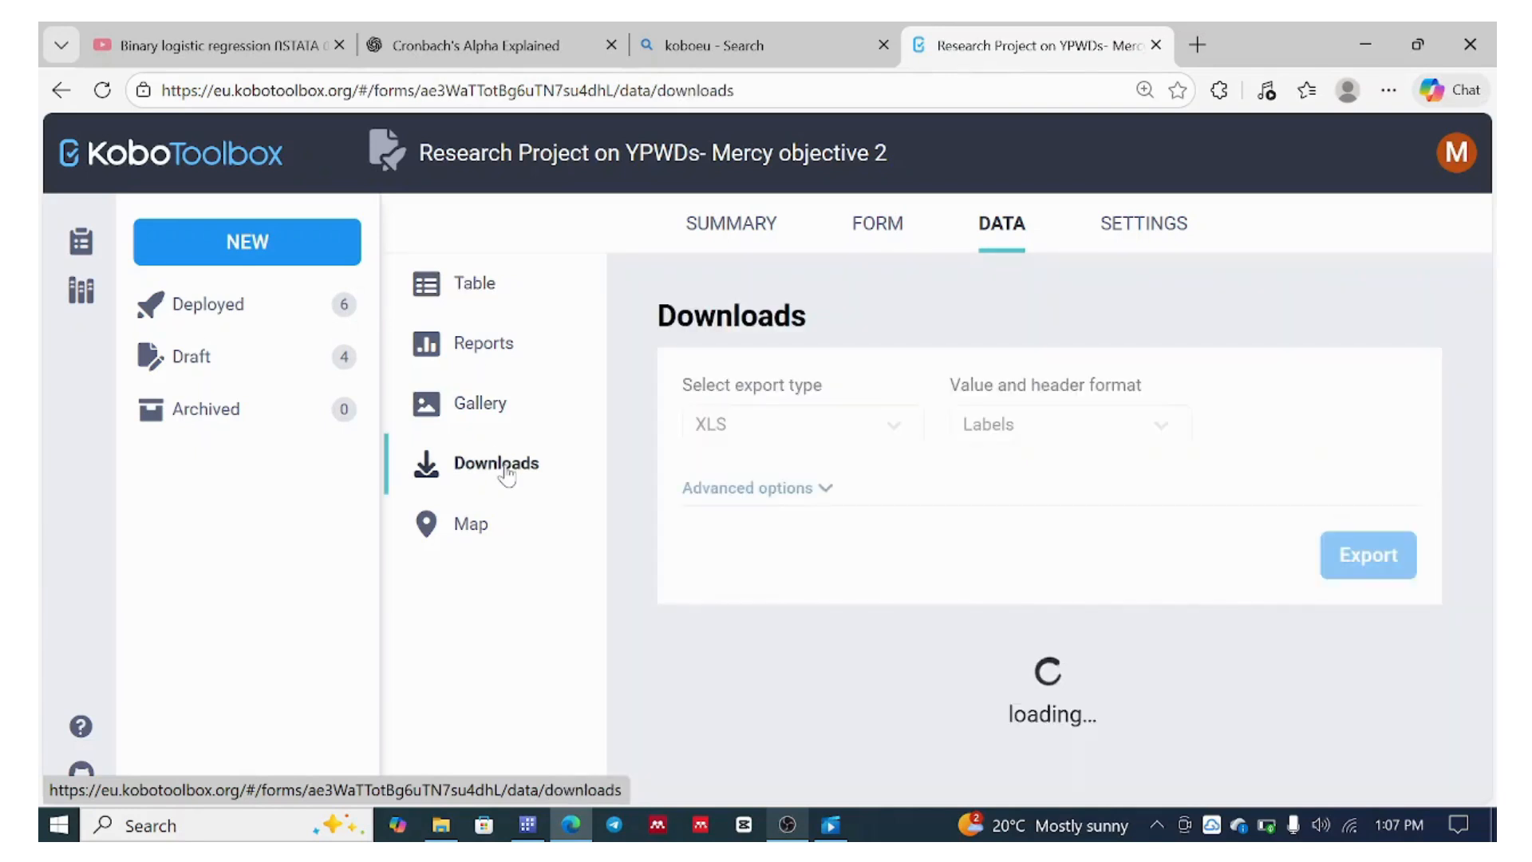
left_click(887, 435)
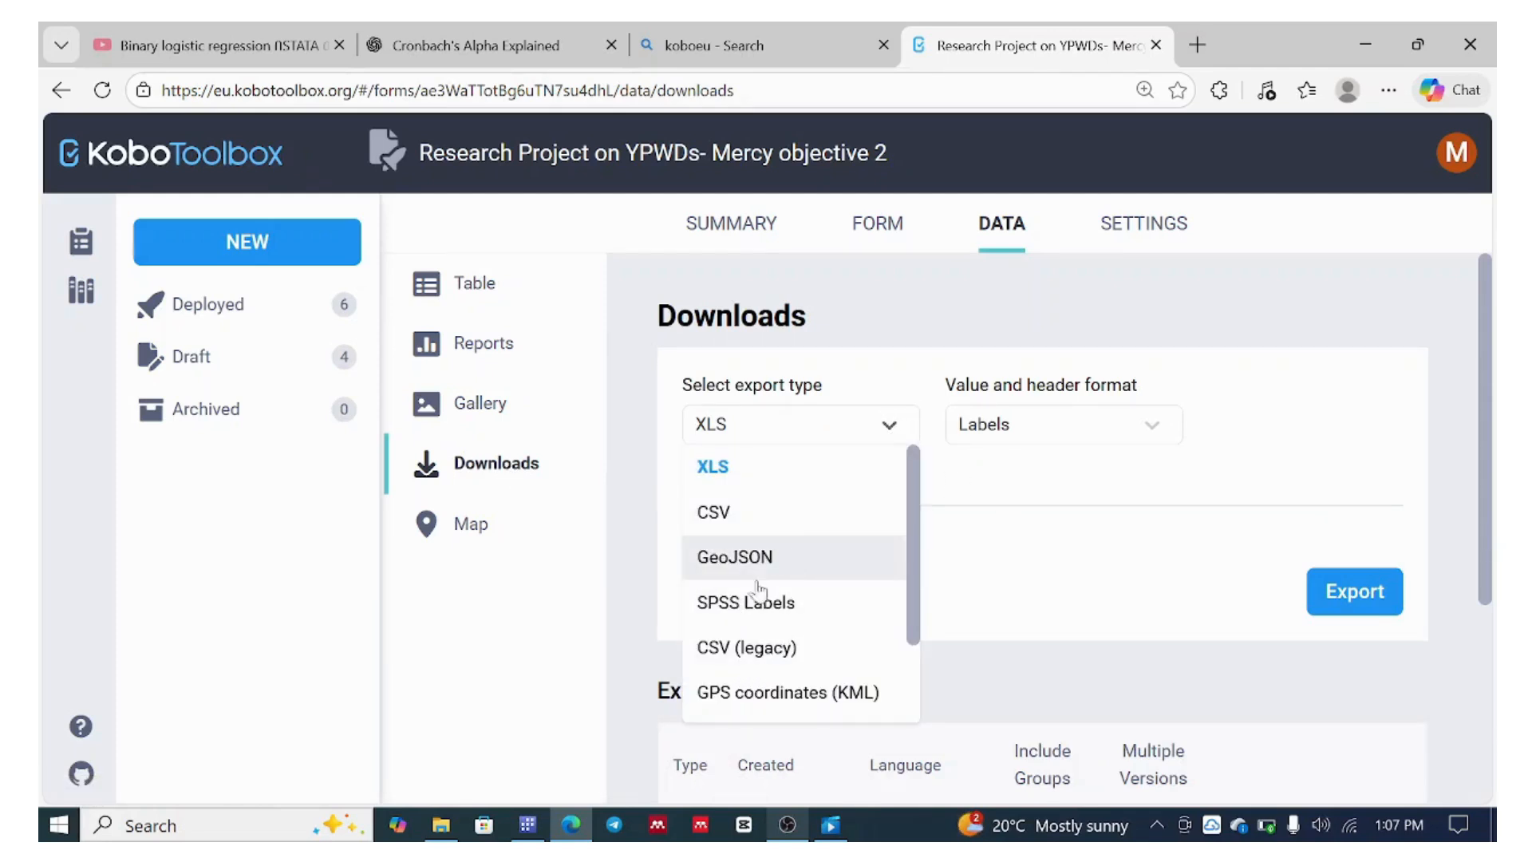
scroll(884, 621, "down", 2)
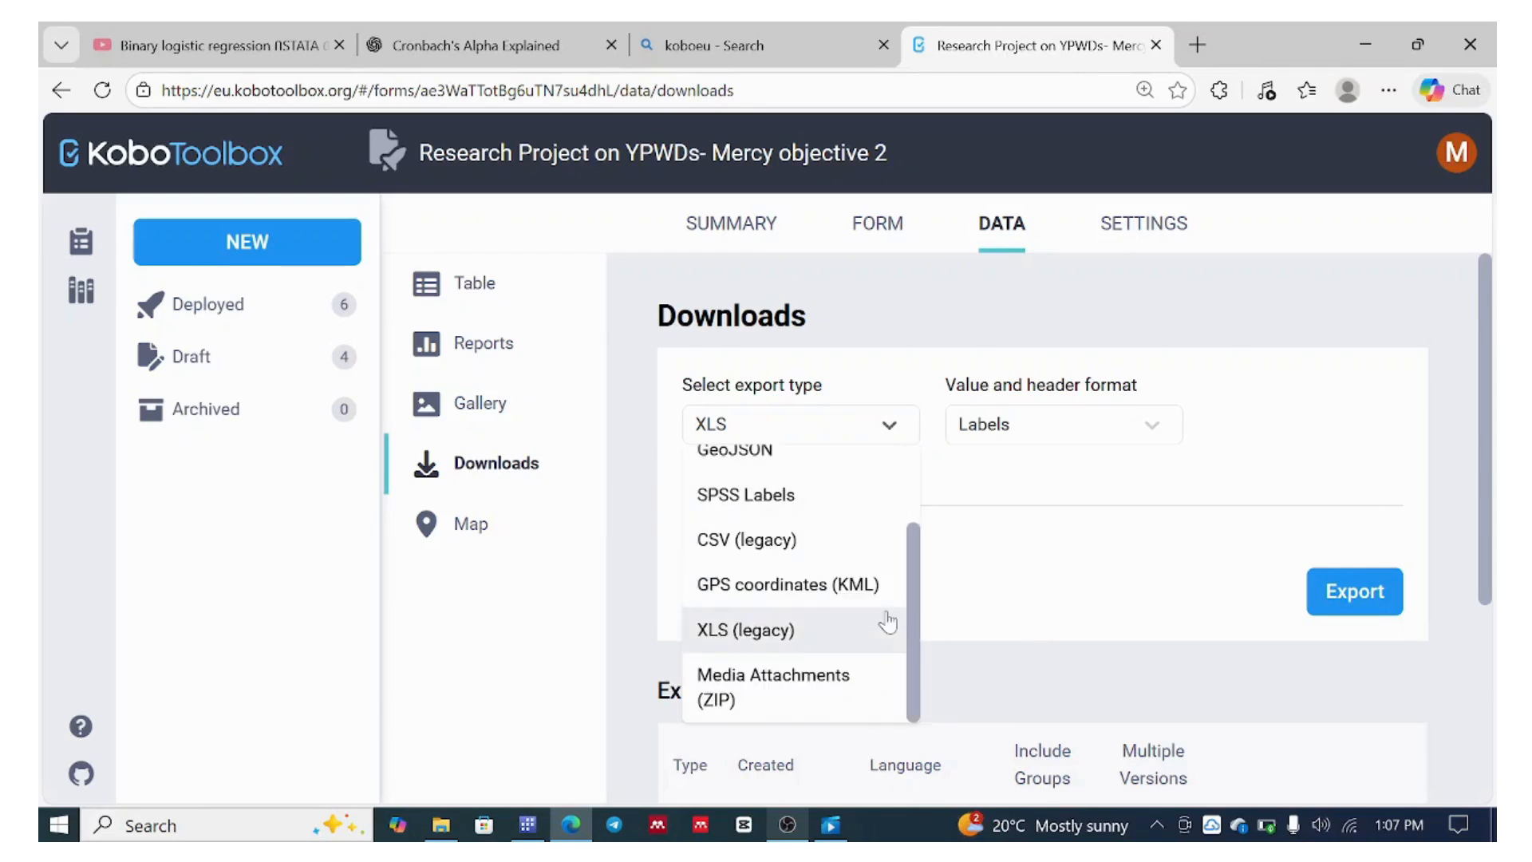
scroll(886, 622, "up", 2)
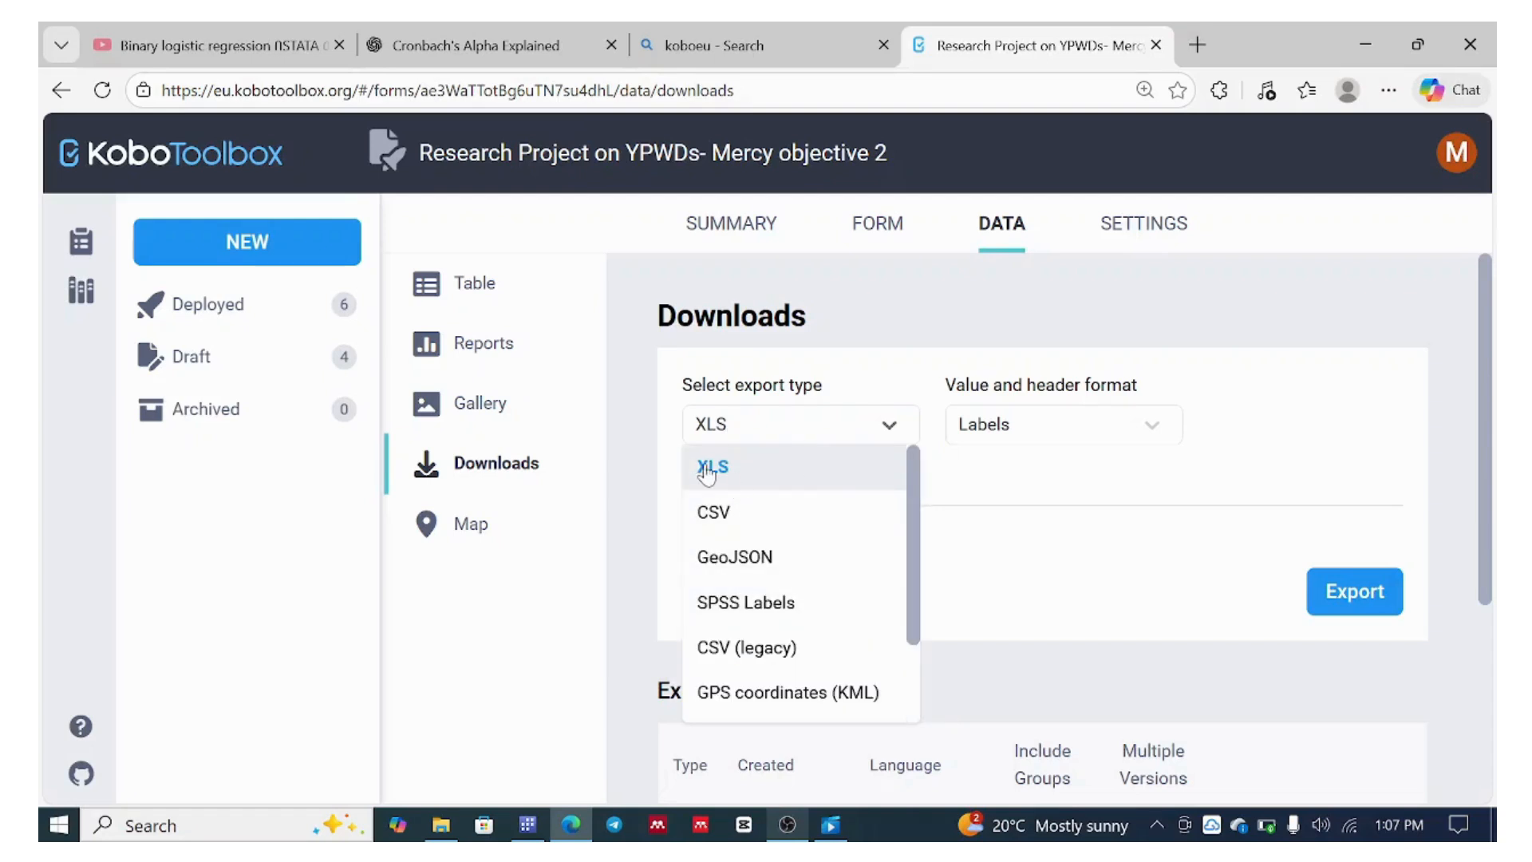
left_click(1012, 514)
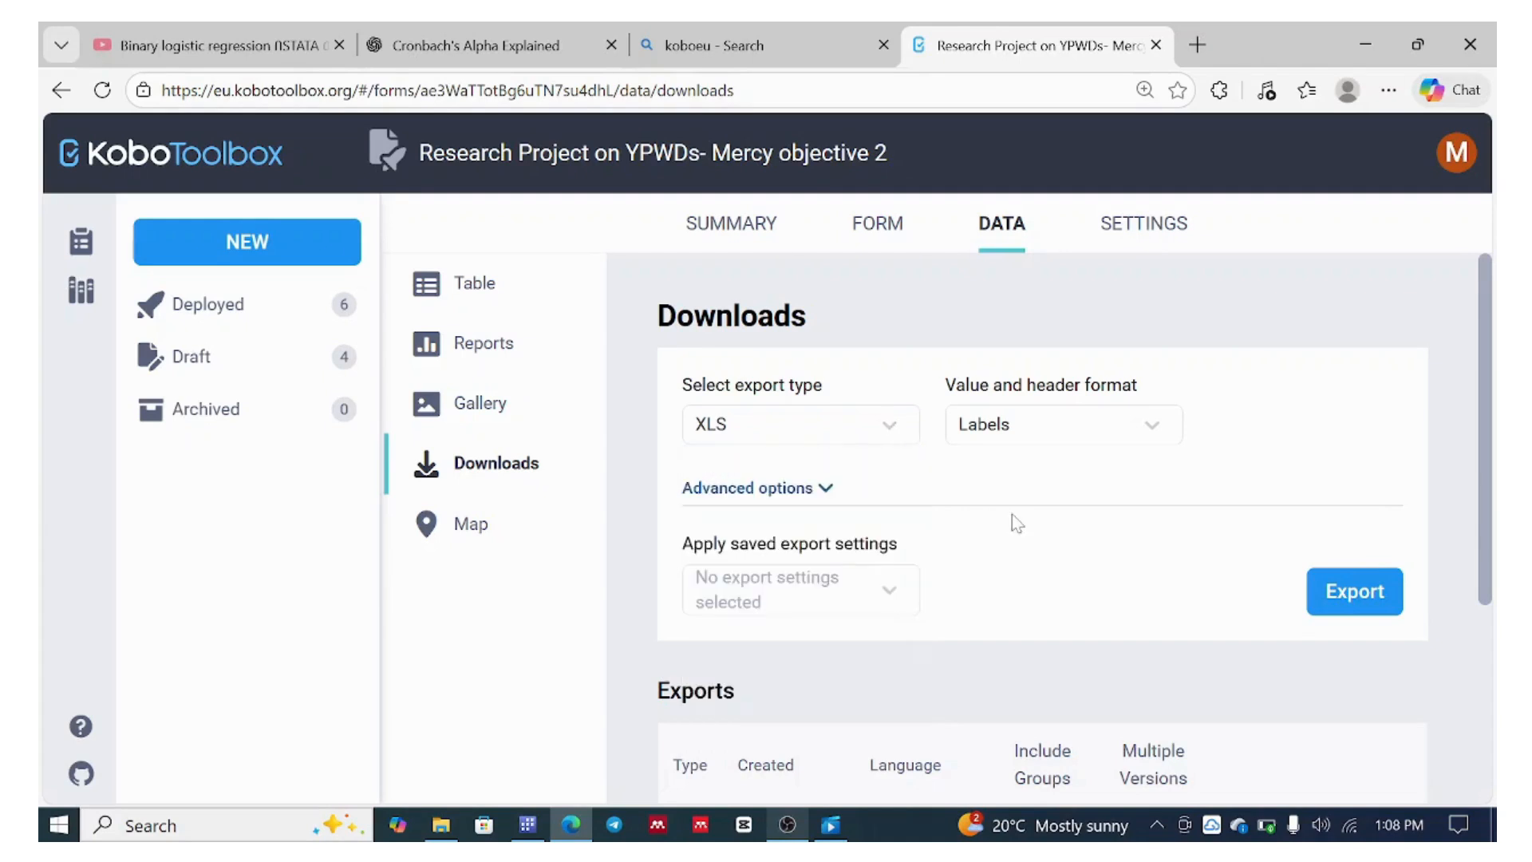
Check the value and header format options, keeping Labels, and look over the existing exports
left_click(1152, 440)
left_click(1158, 427)
scroll(1213, 516, "down", 1)
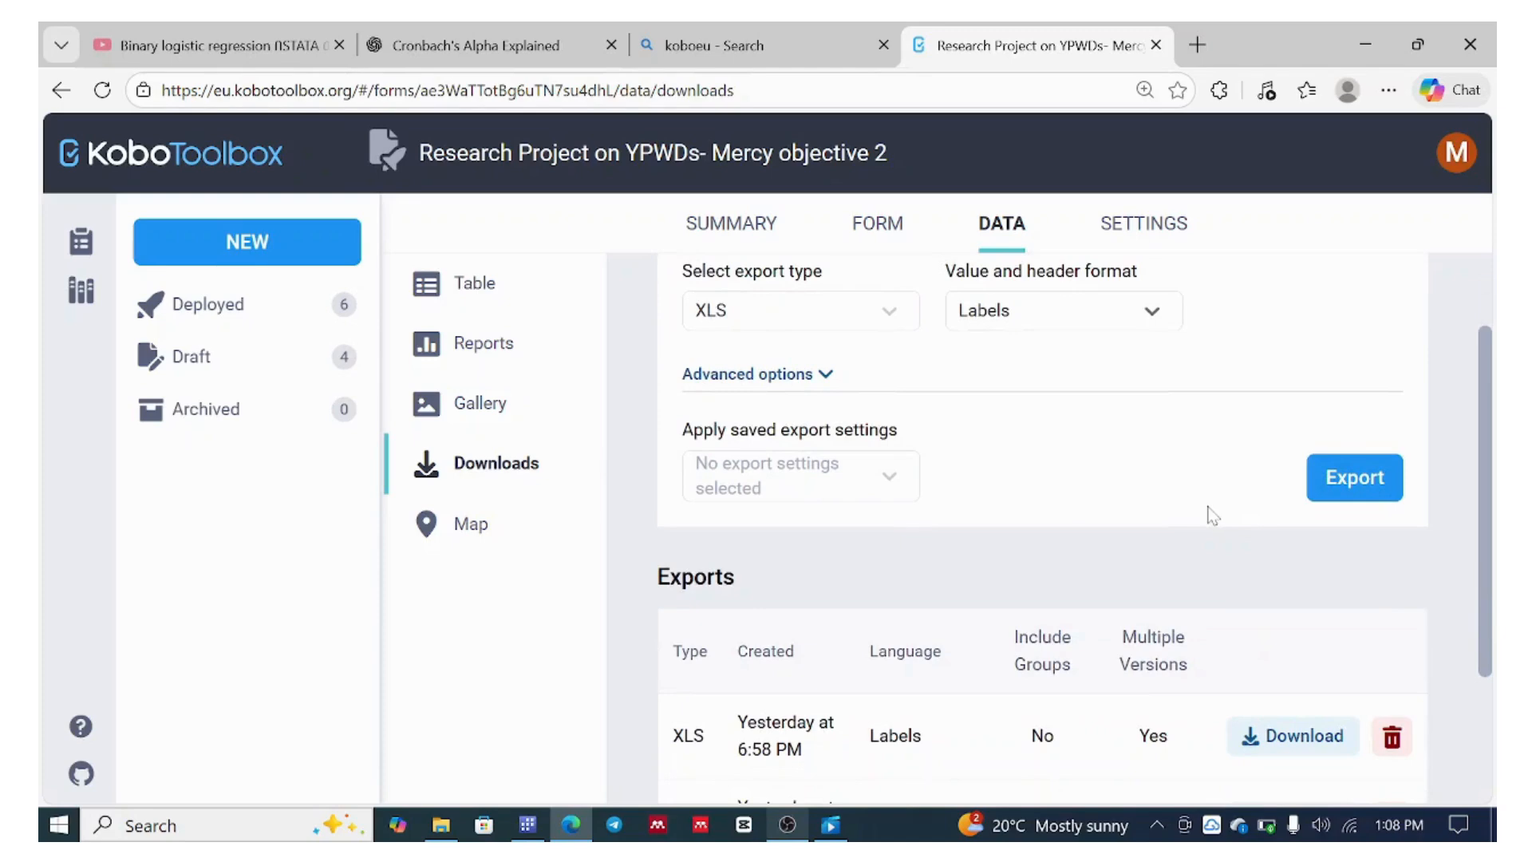
scroll(1214, 511, "up", 1)
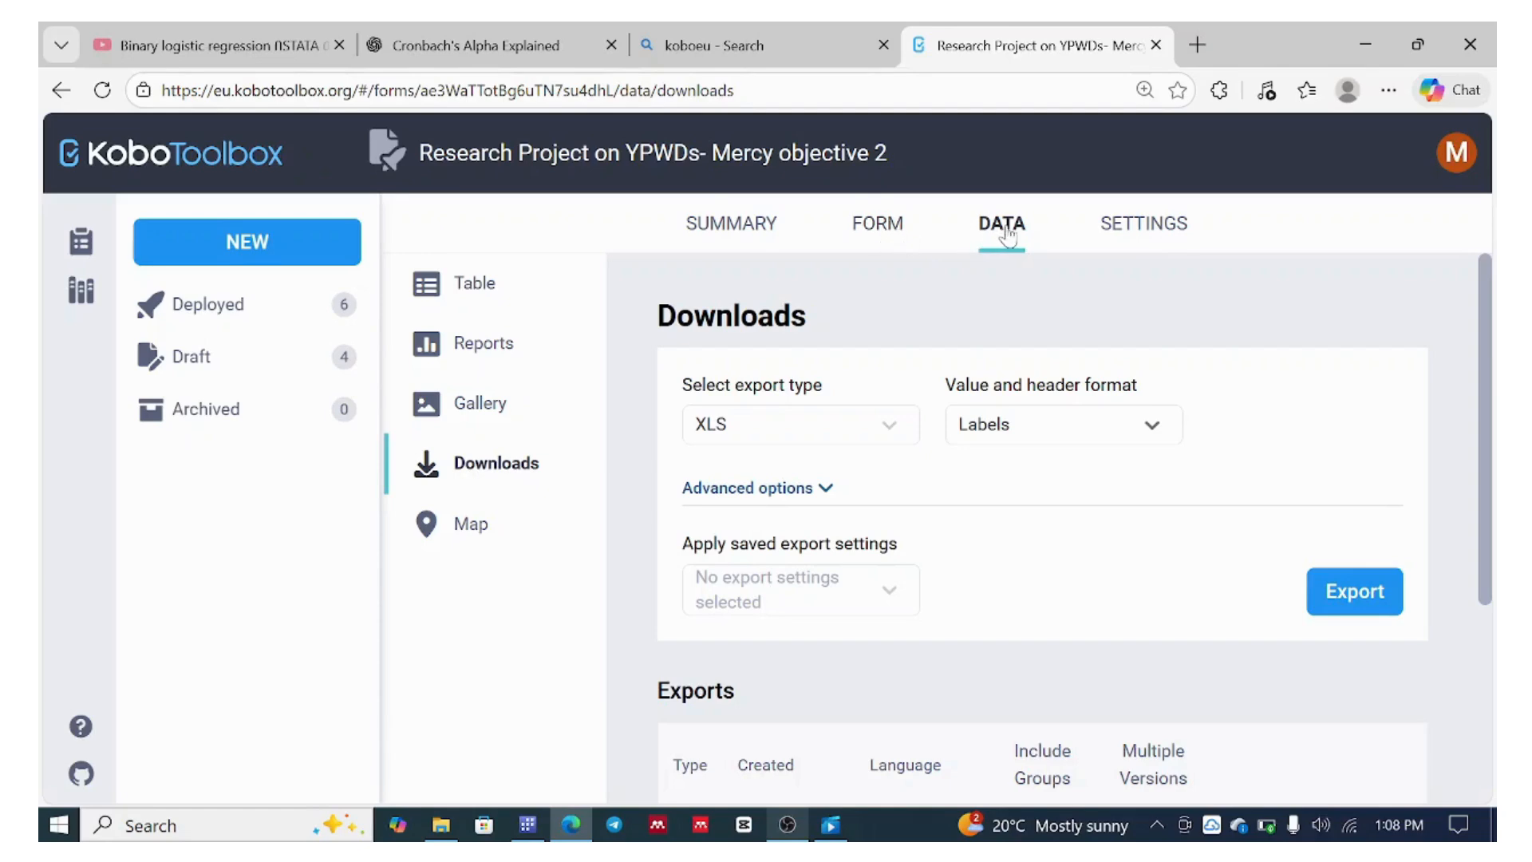
Show the advanced export options and look through the list of questions available for export
left_click(828, 492)
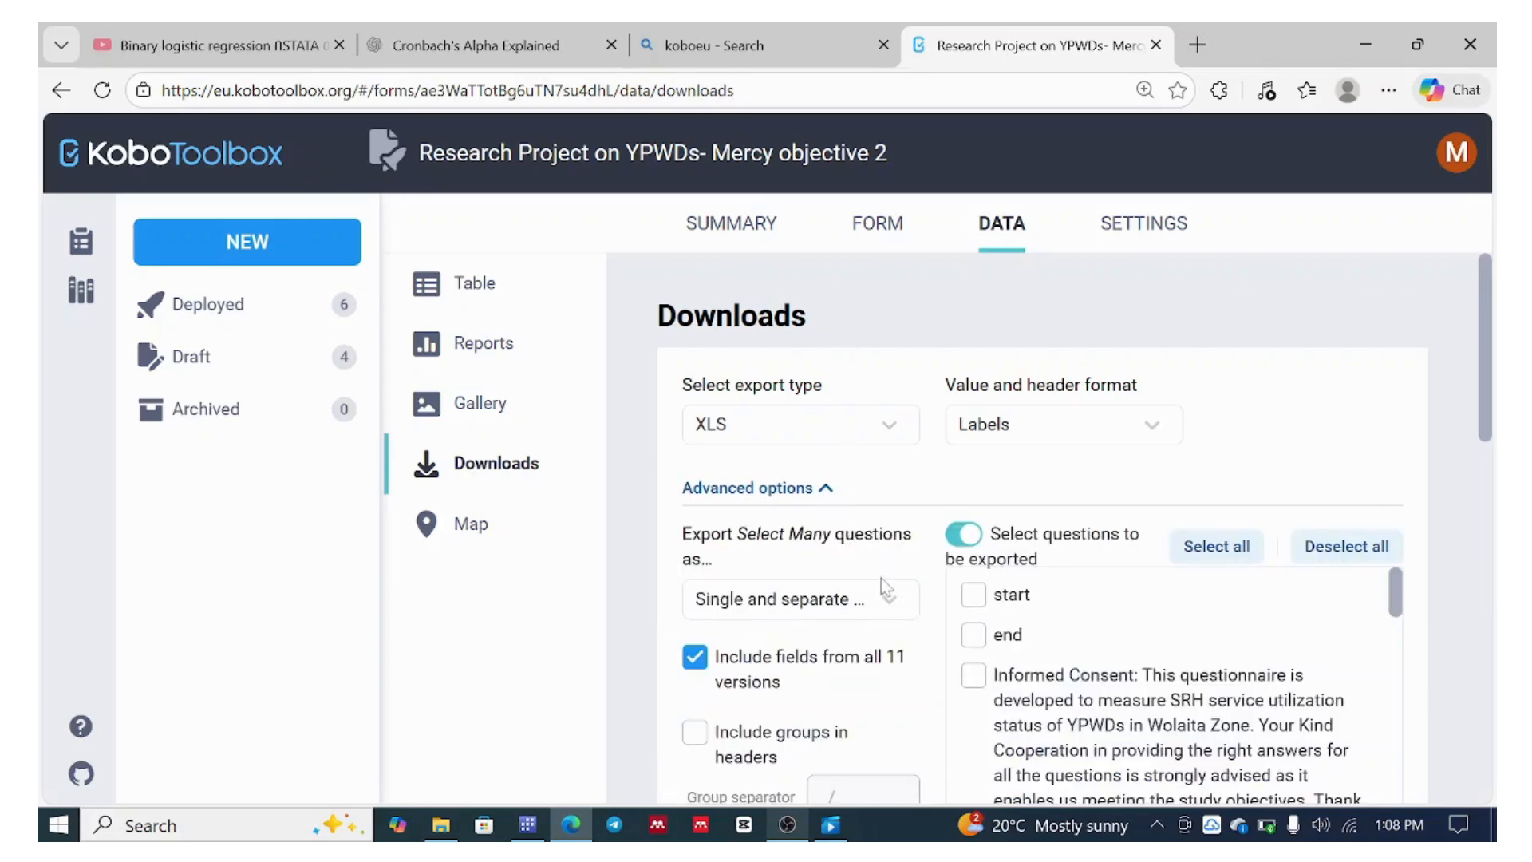
scroll(1043, 633, "down", 10)
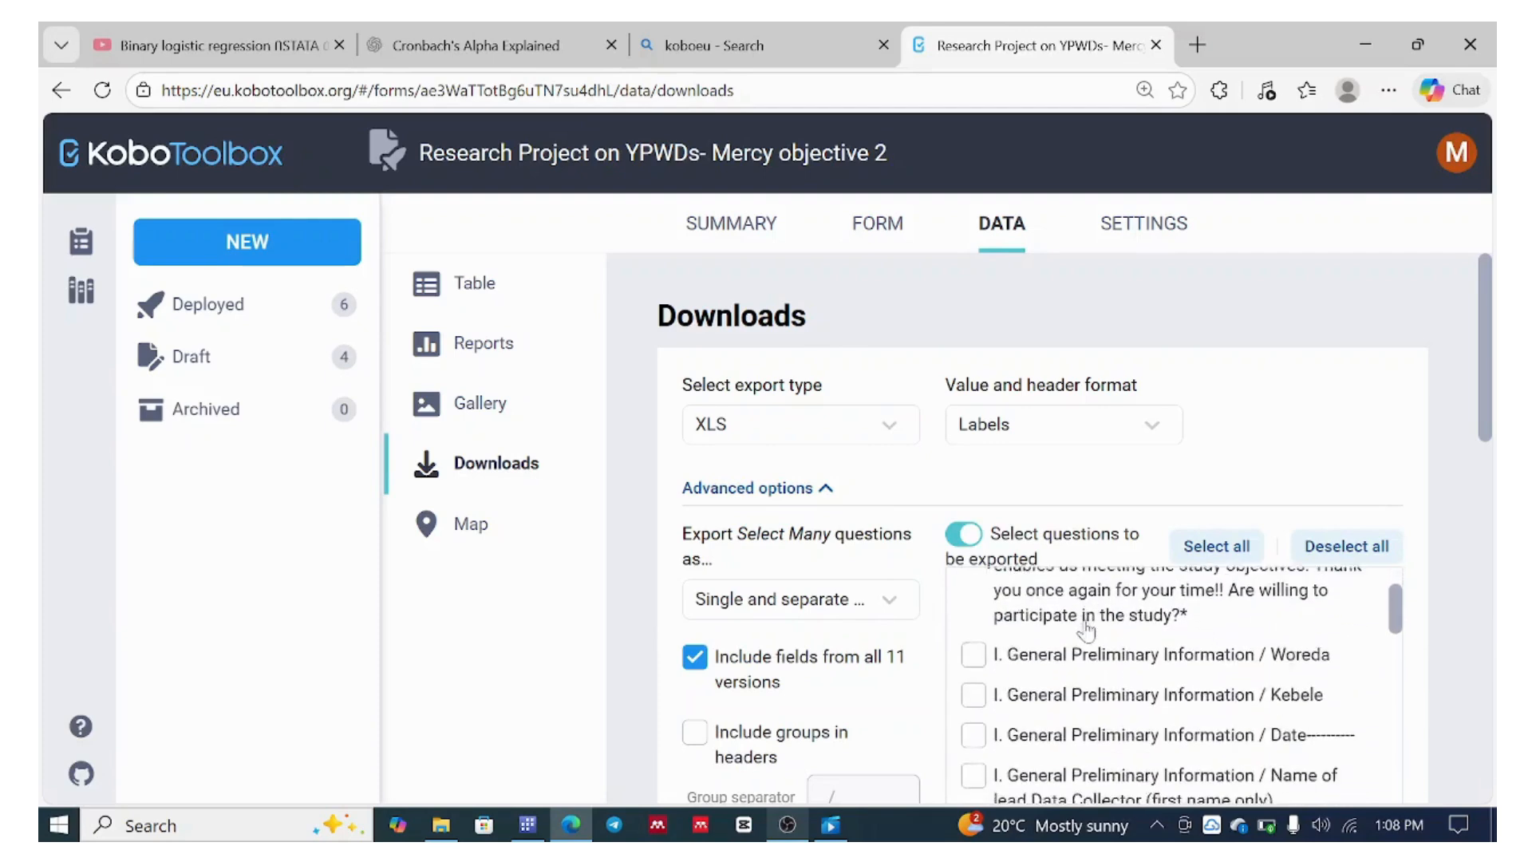
scroll(1098, 637, "down", 10)
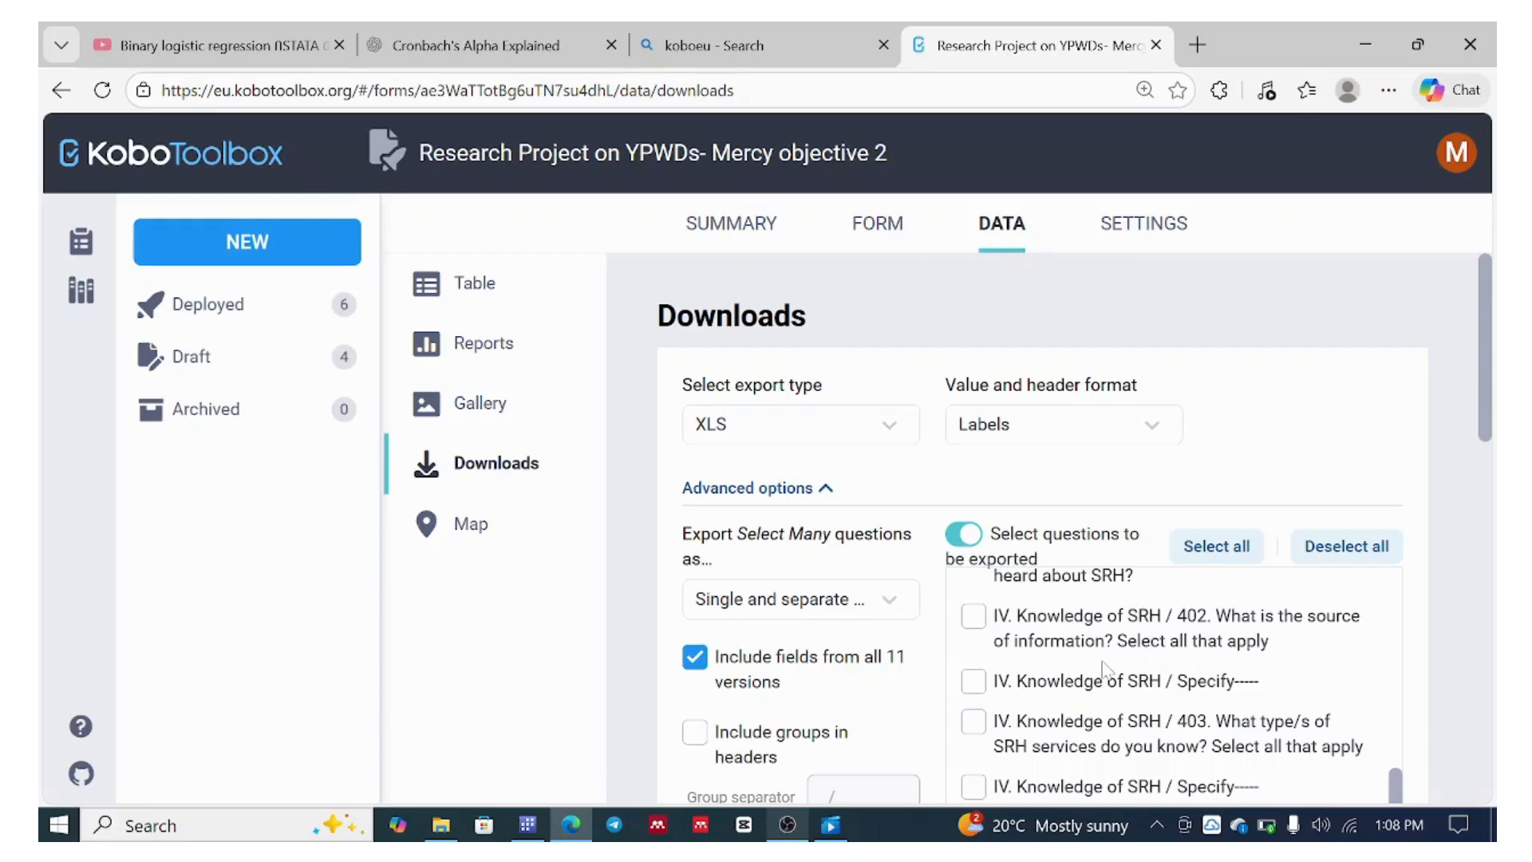
scroll(1104, 669, "up", 15)
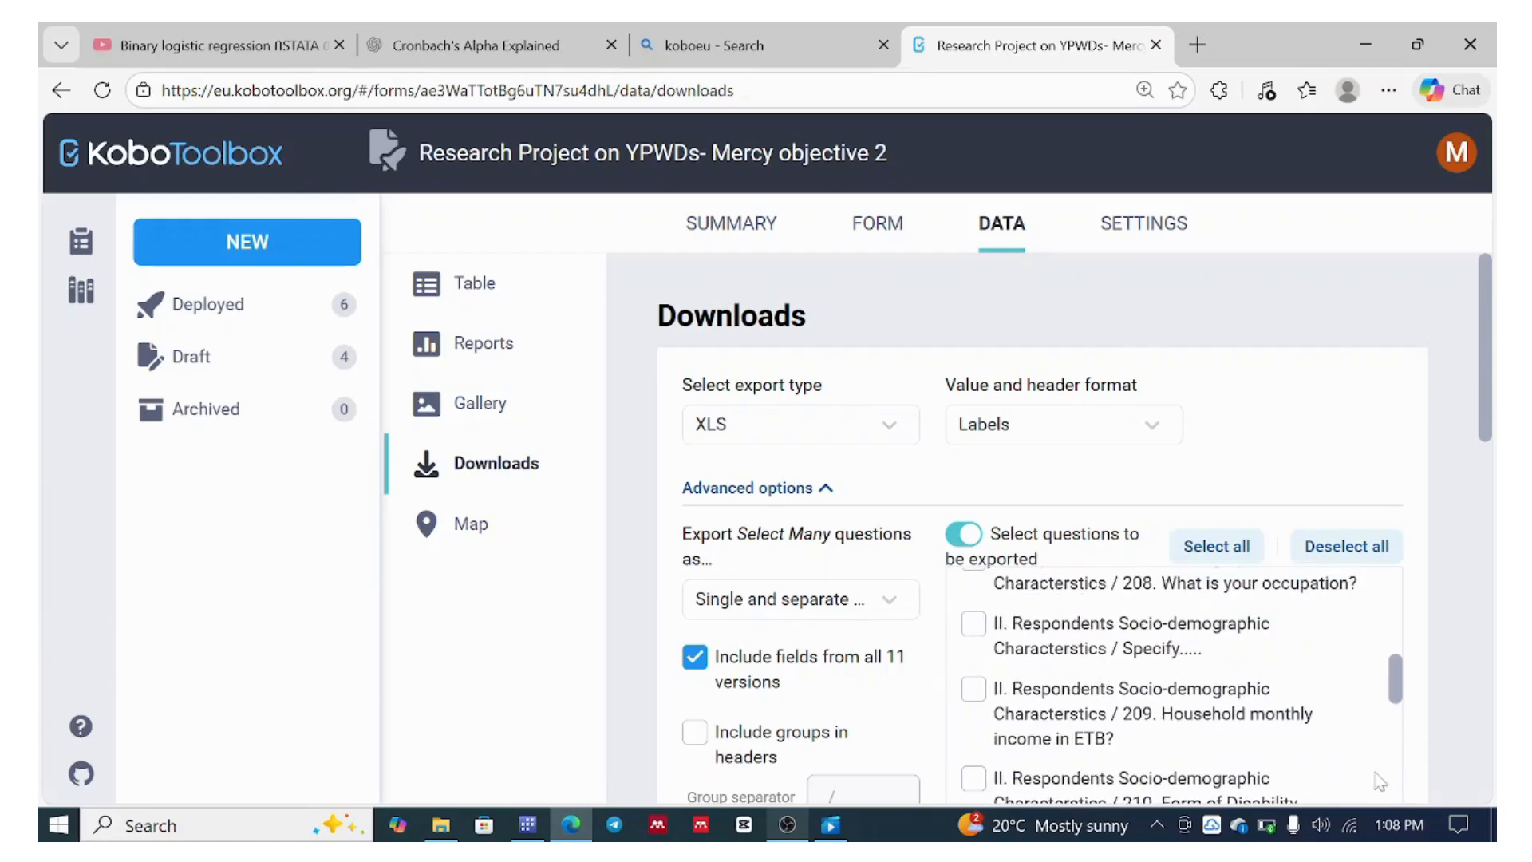
left_click_drag(1403, 700, 1404, 615)
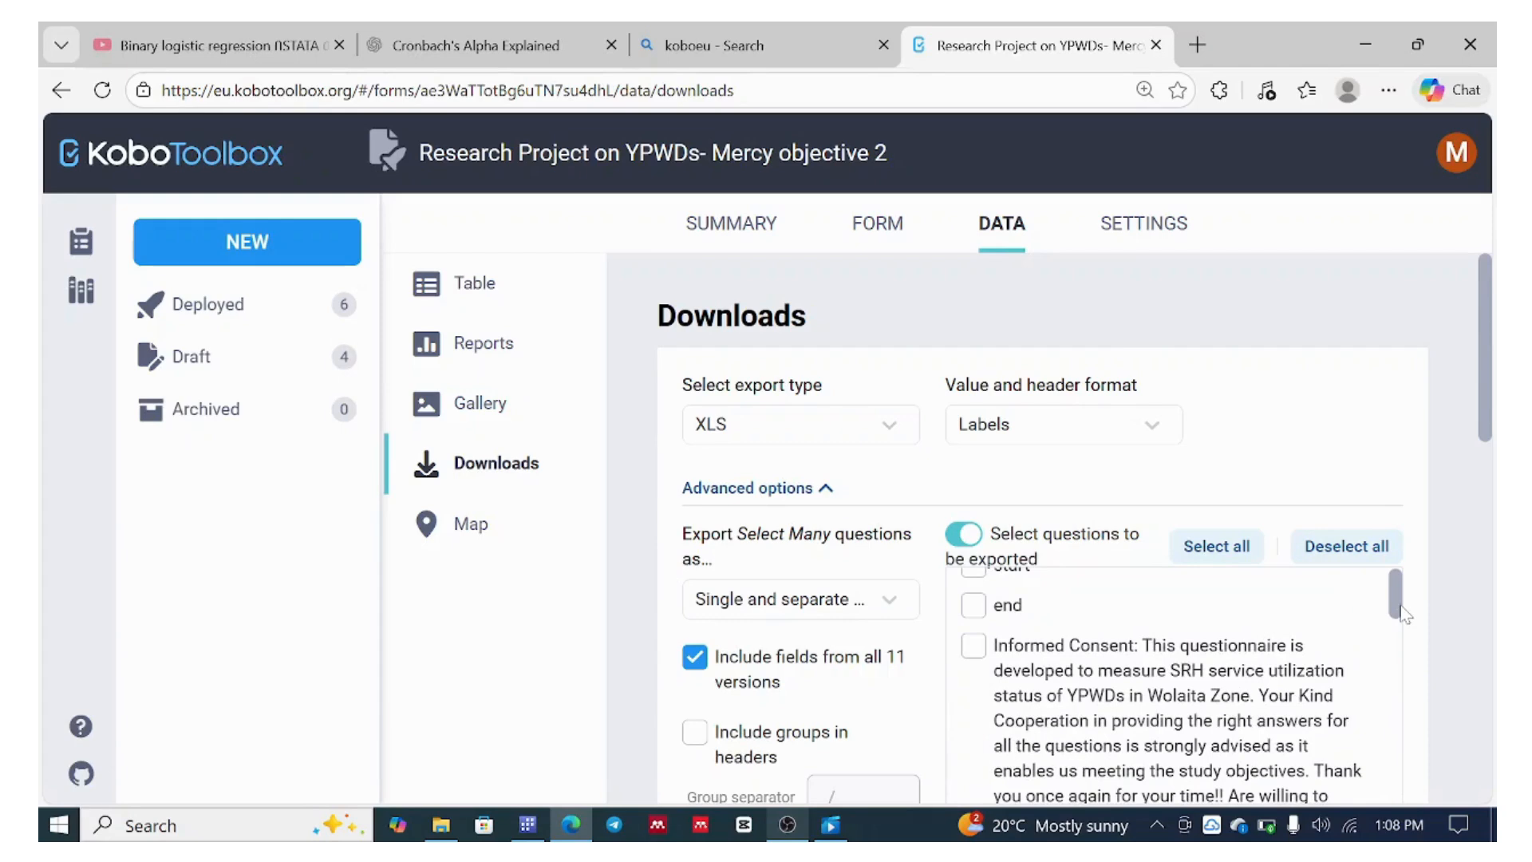
scroll(1405, 615, "up", 1)
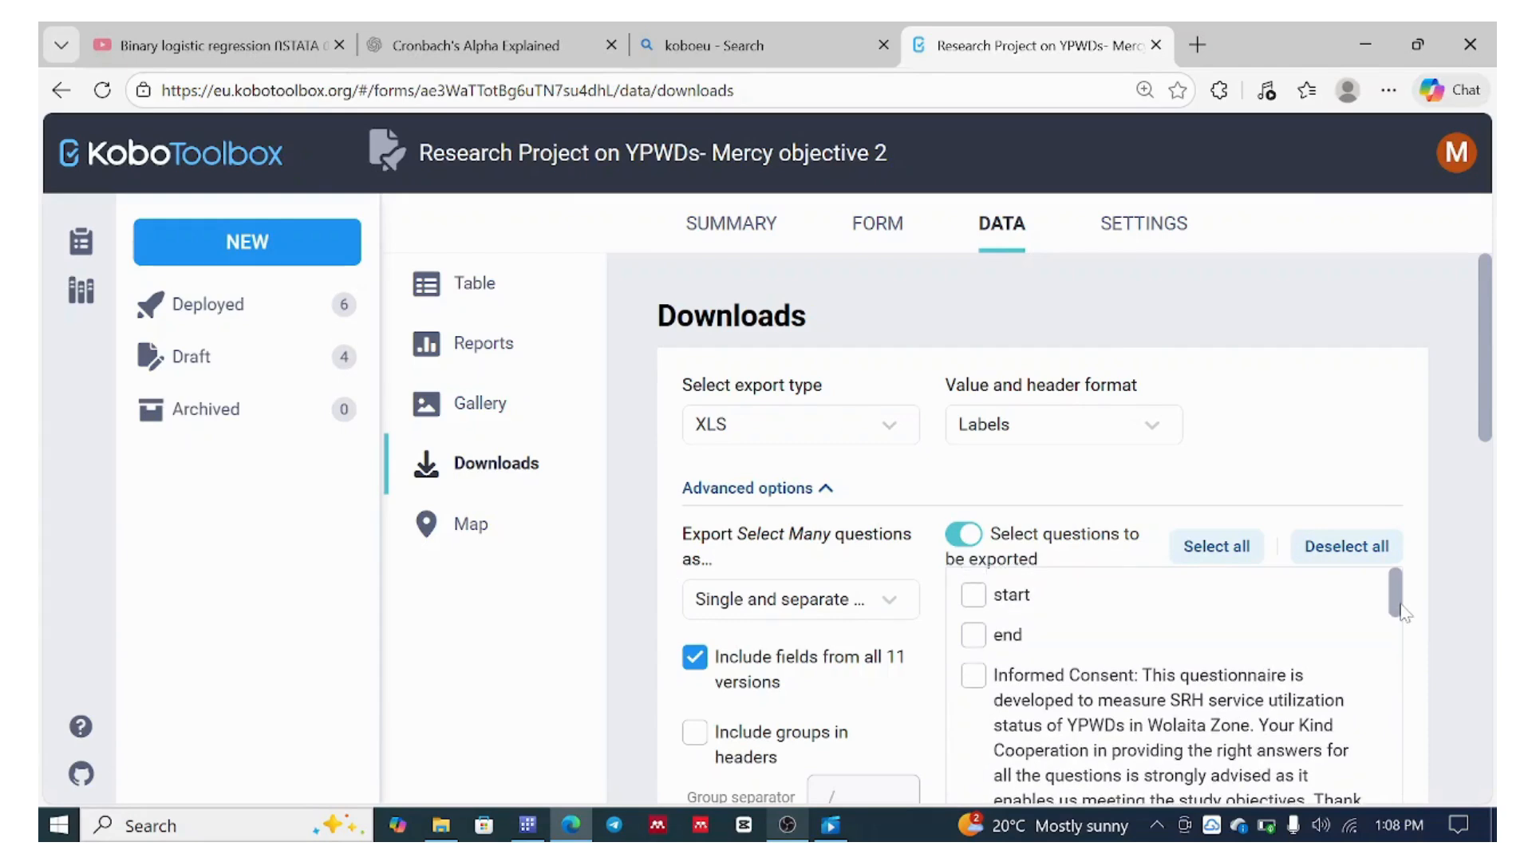
Include the start, end, informed consent, Woreda, Kebele and Date questions in the export selection
left_click(975, 598)
left_click(975, 636)
left_click(974, 675)
scroll(985, 686, "down", 3)
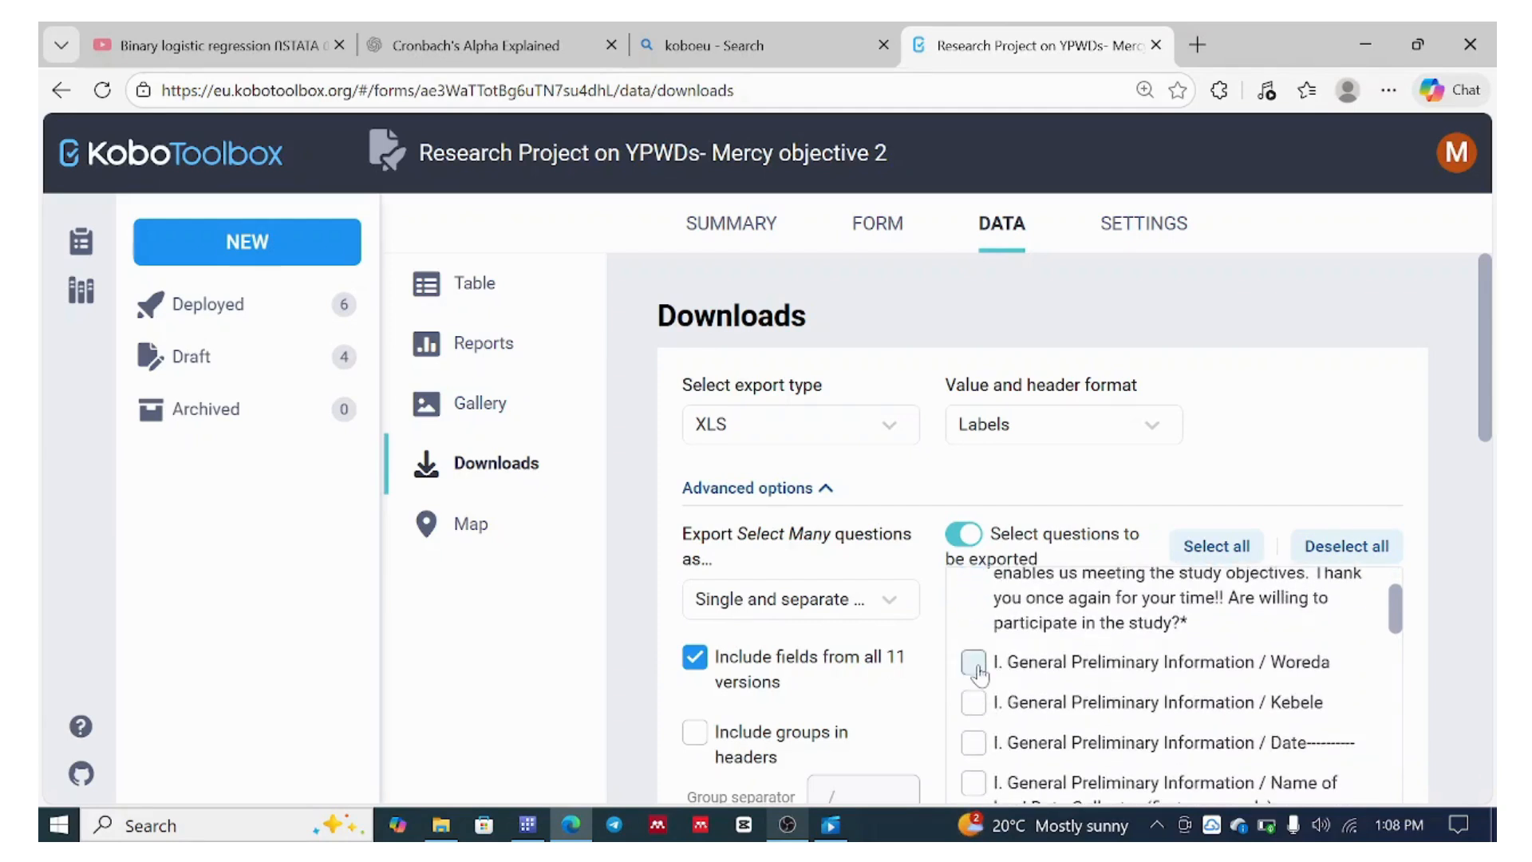
left_click(975, 664)
left_click(975, 704)
left_click(978, 744)
scroll(990, 746, "down", 2)
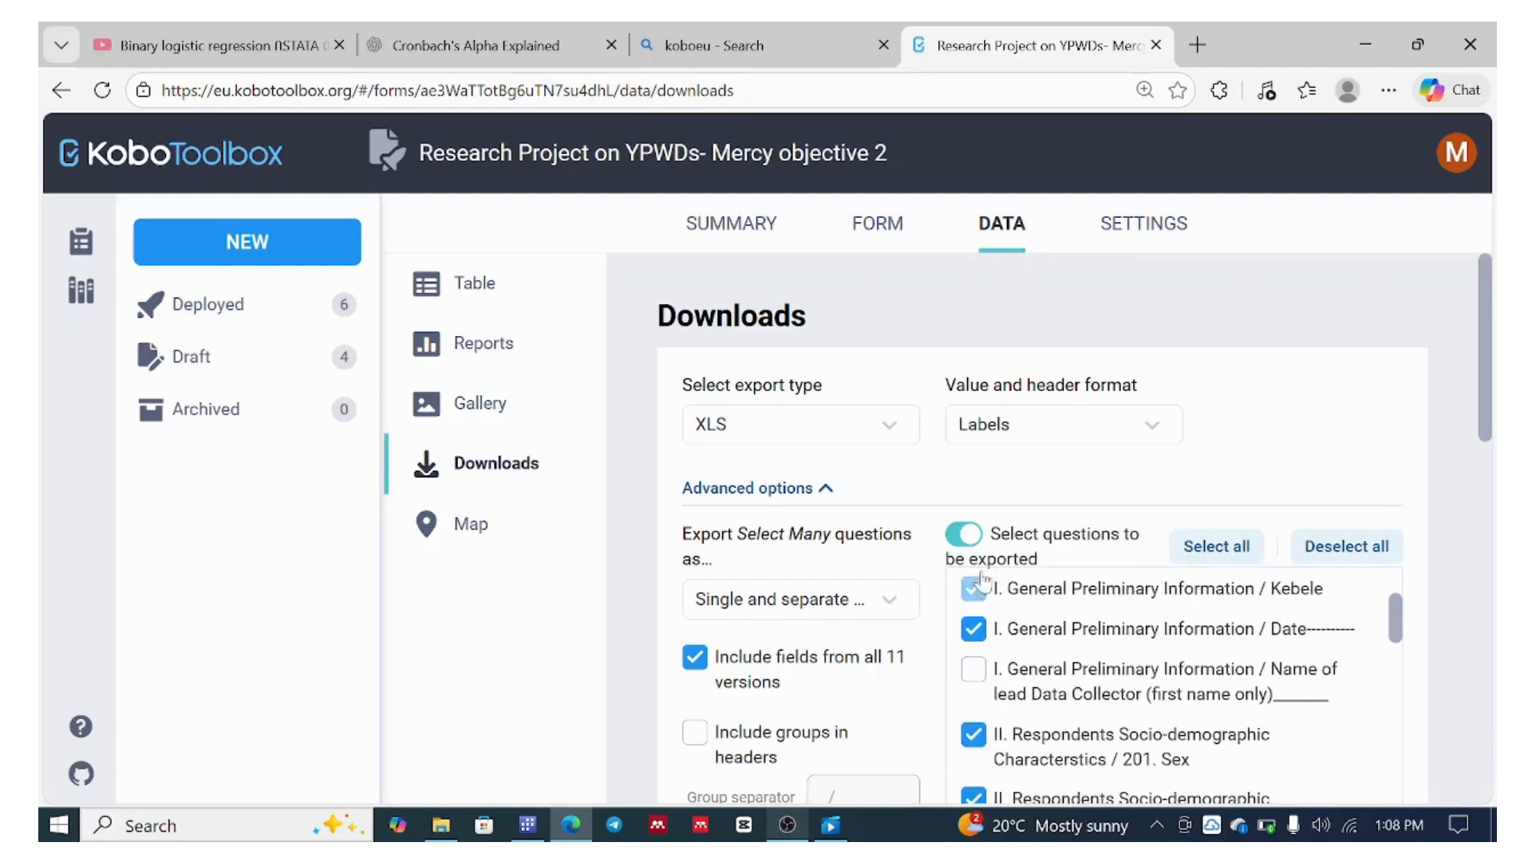
left_click(1043, 746)
Select all questions for export, then review the remaining export settings and the previous exports
left_click(1259, 561)
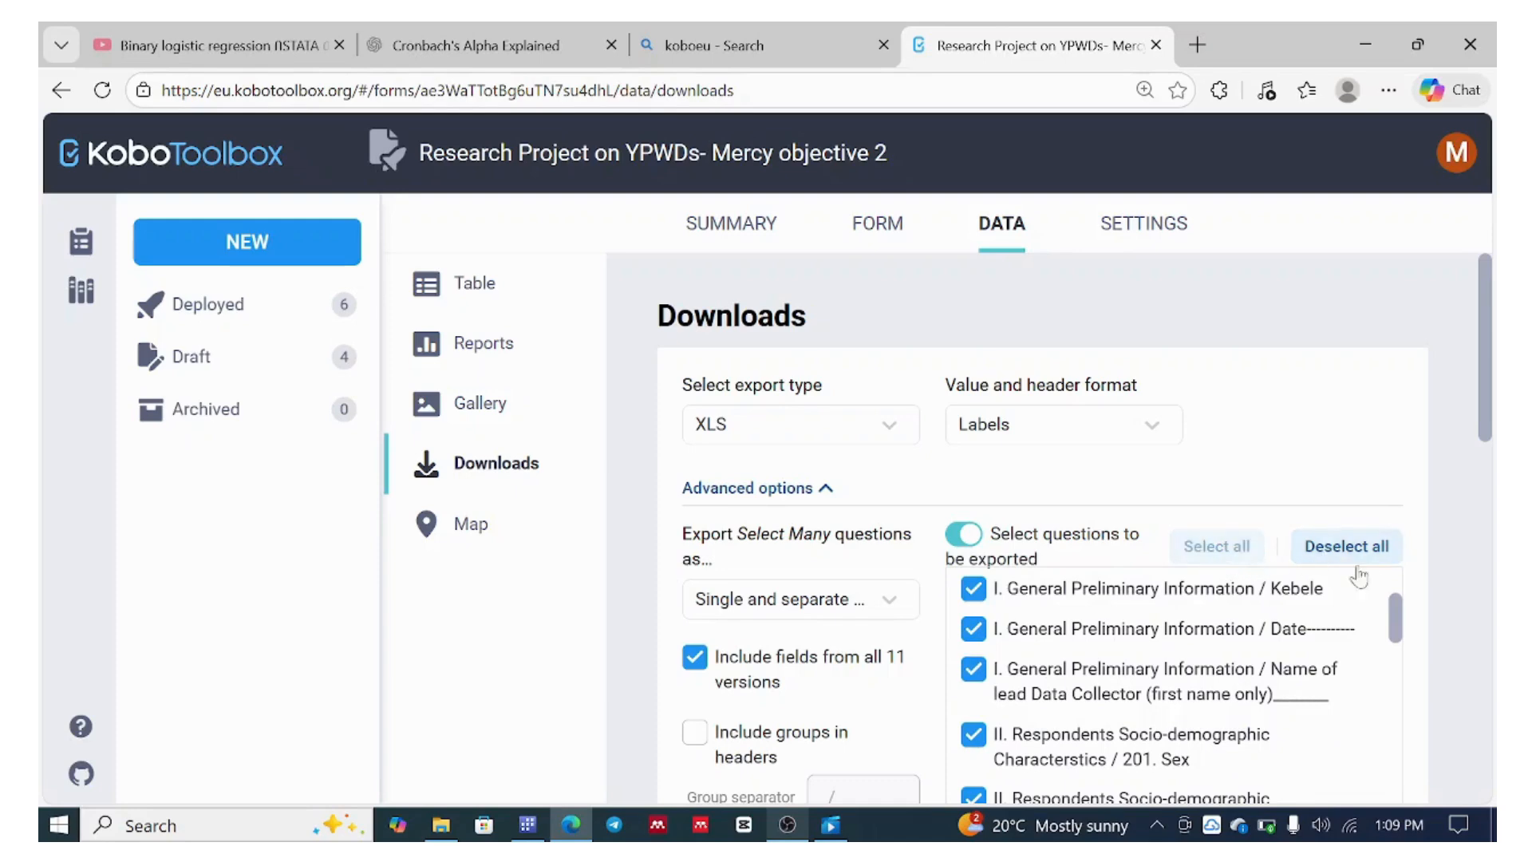
left_click_drag(1398, 611, 1439, 826)
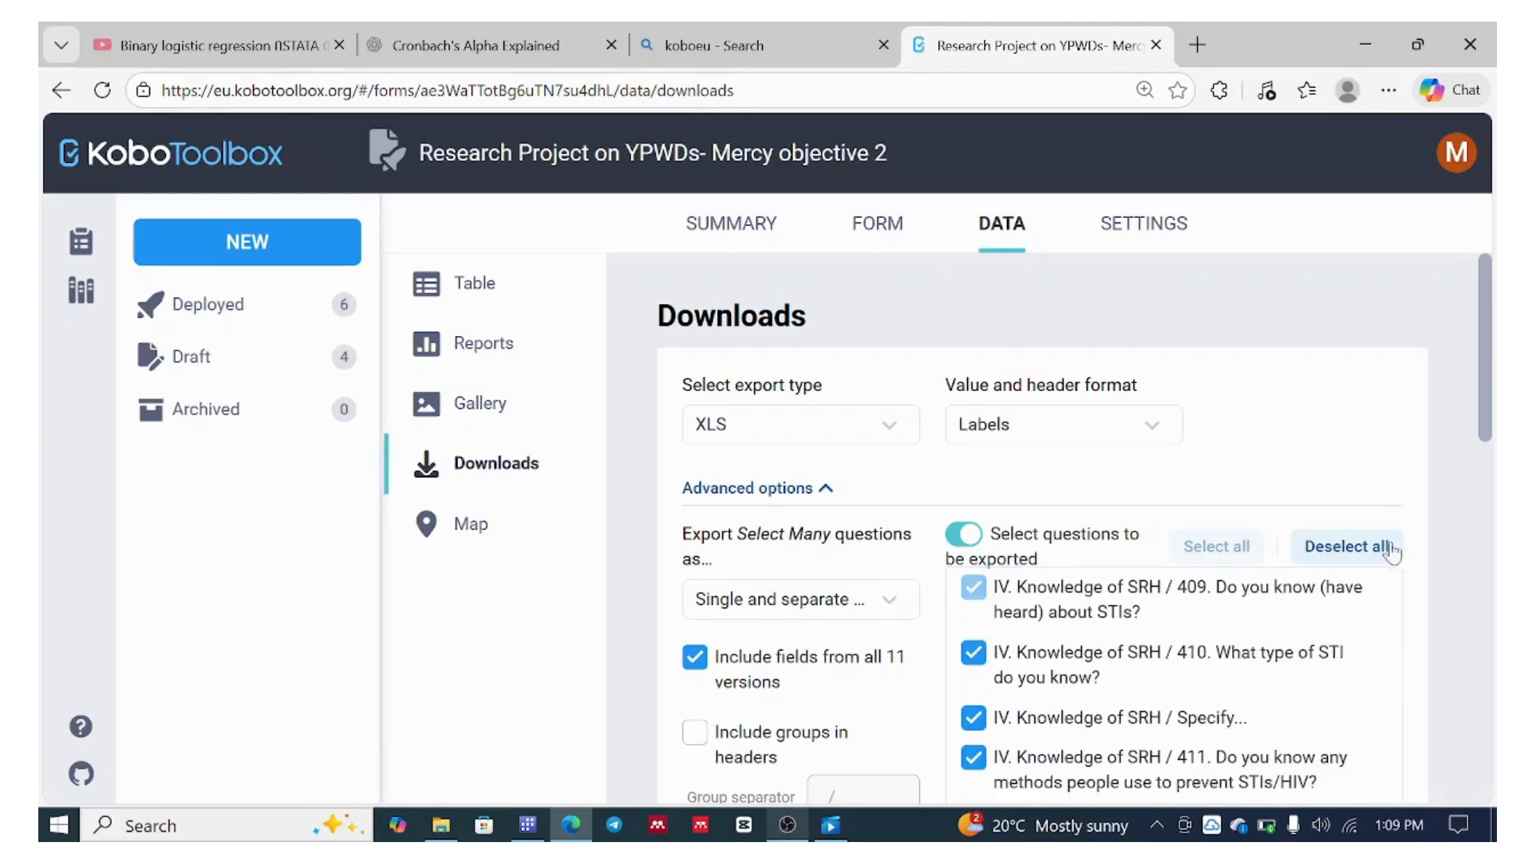
scroll(1422, 534, "down", 3)
scroll(1422, 534, "down", 6)
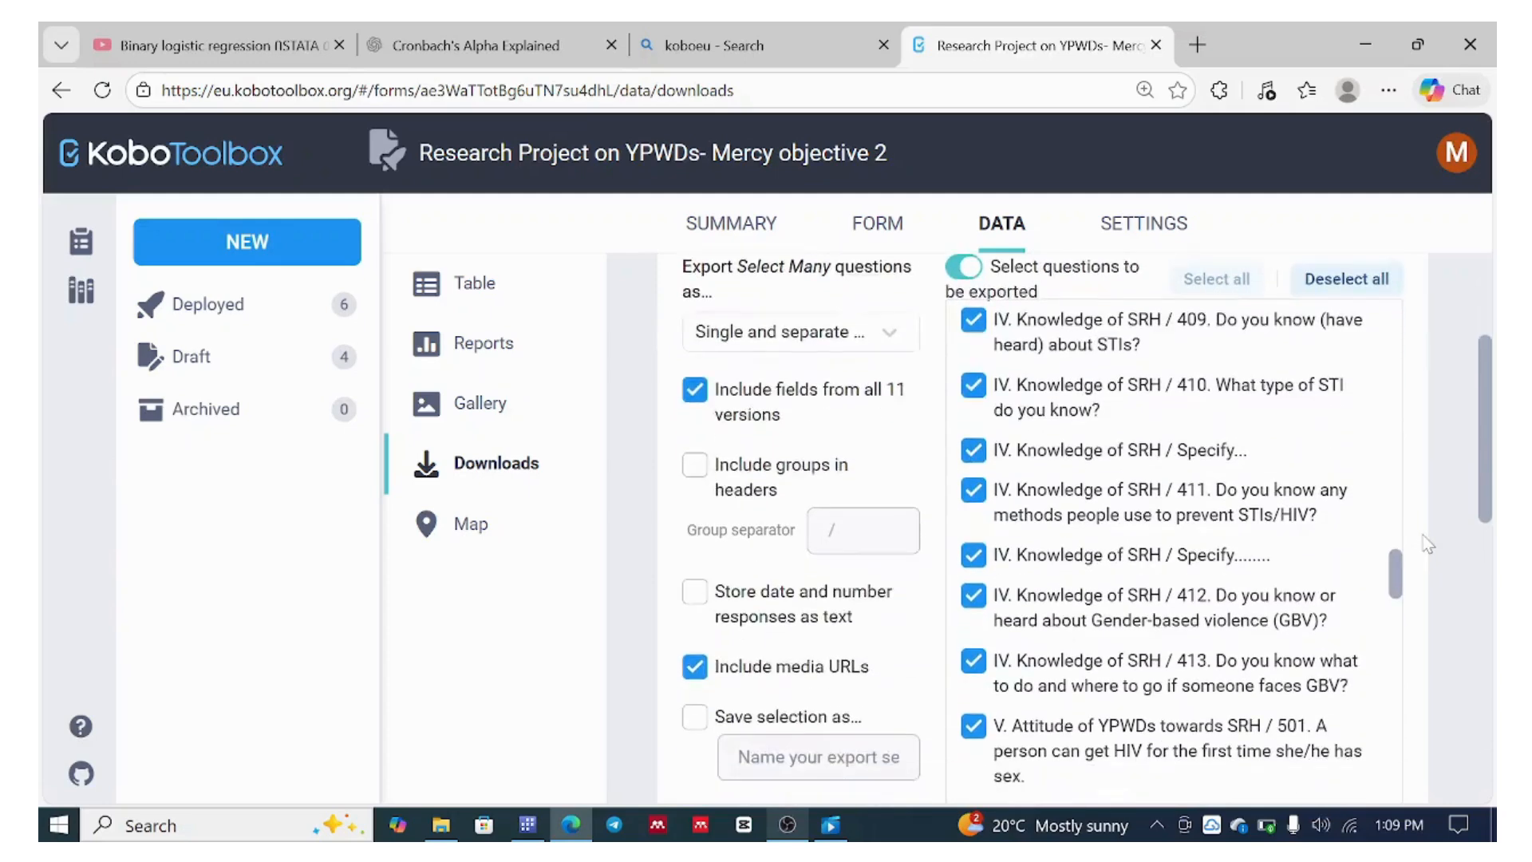
scroll(1429, 550, "down", 2)
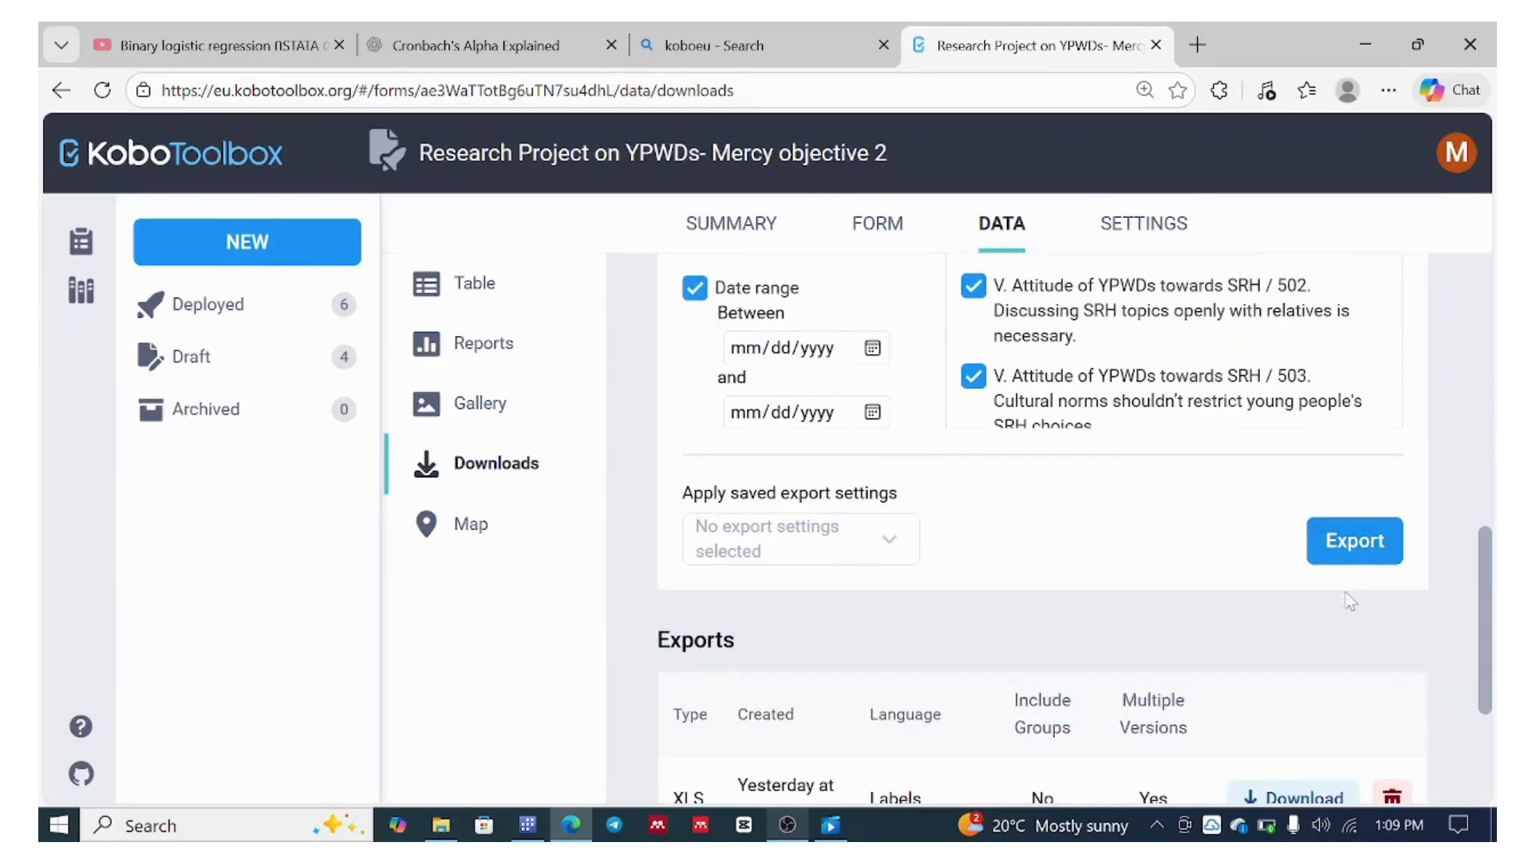
scroll(918, 698, "down", 3)
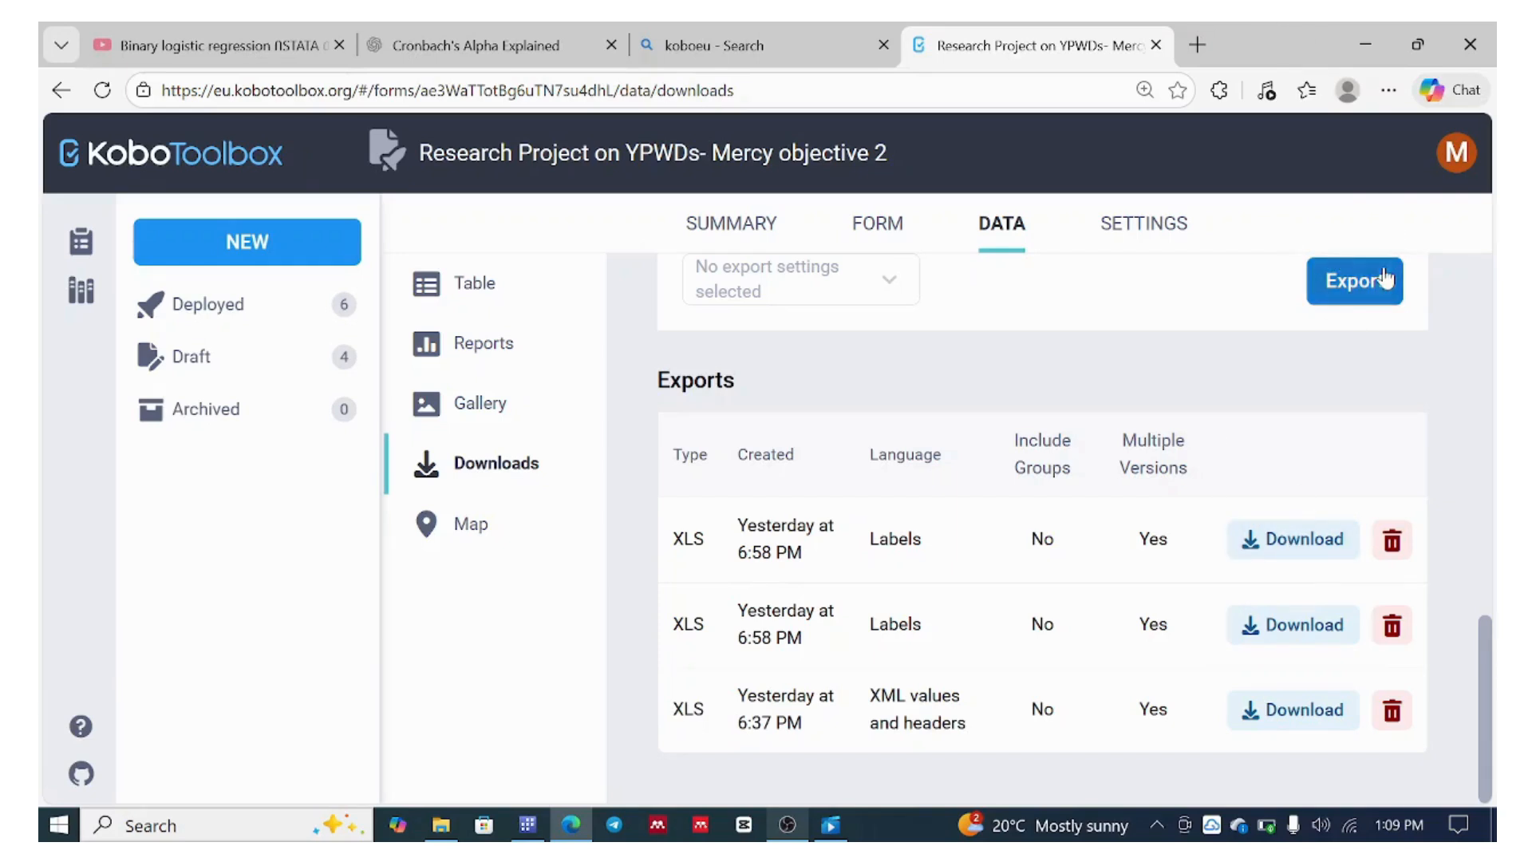
Switch to File Explorer and open the Research Project labels workbook modified 1/16/2026 7:00 PM from Downloads, dismissing the Office activation notice
left_click(1365, 45)
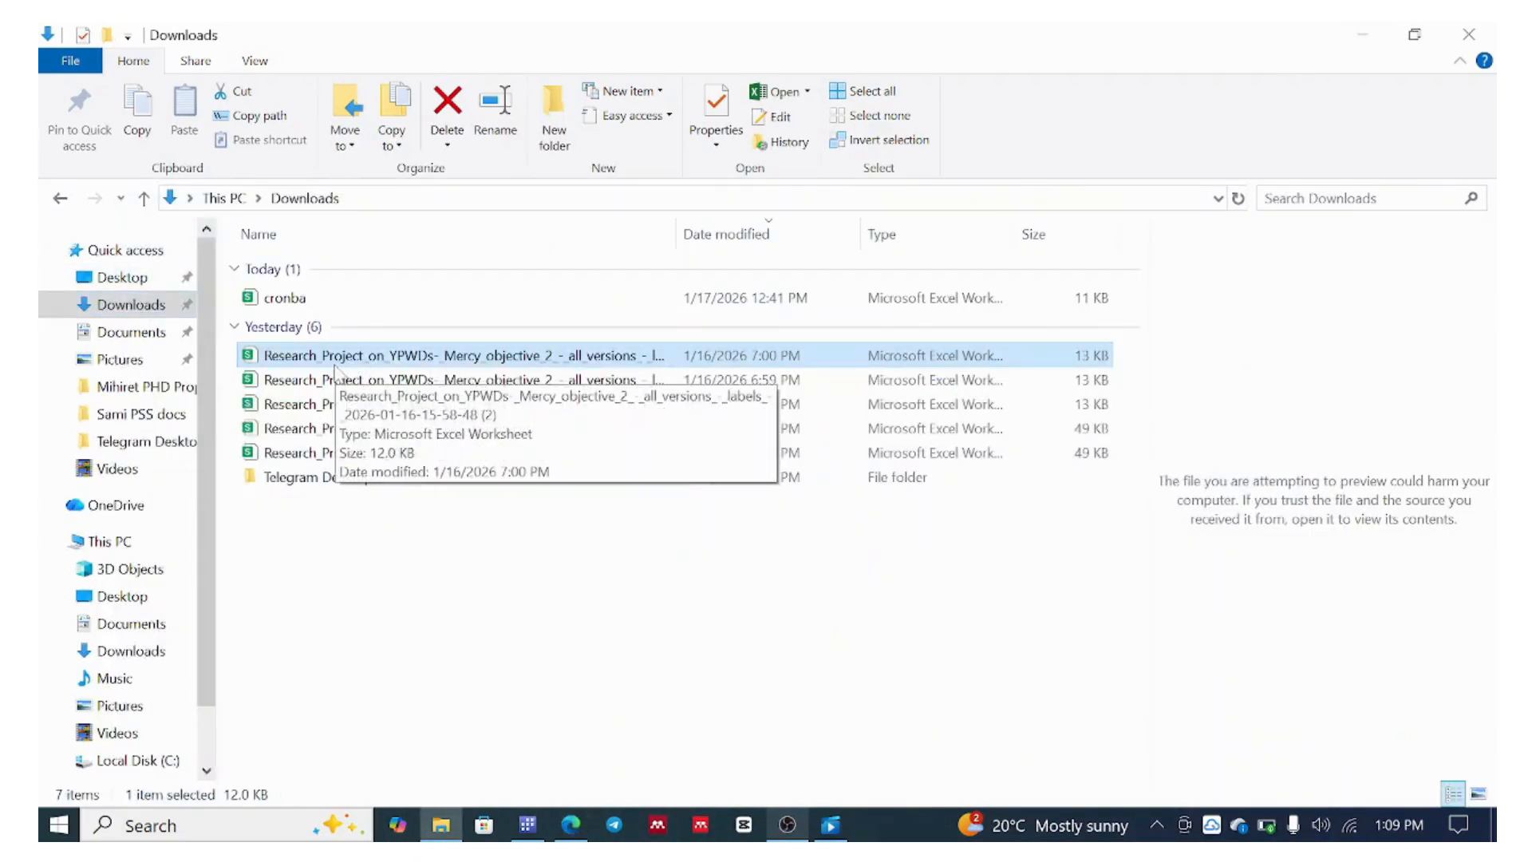
double_click(396, 355)
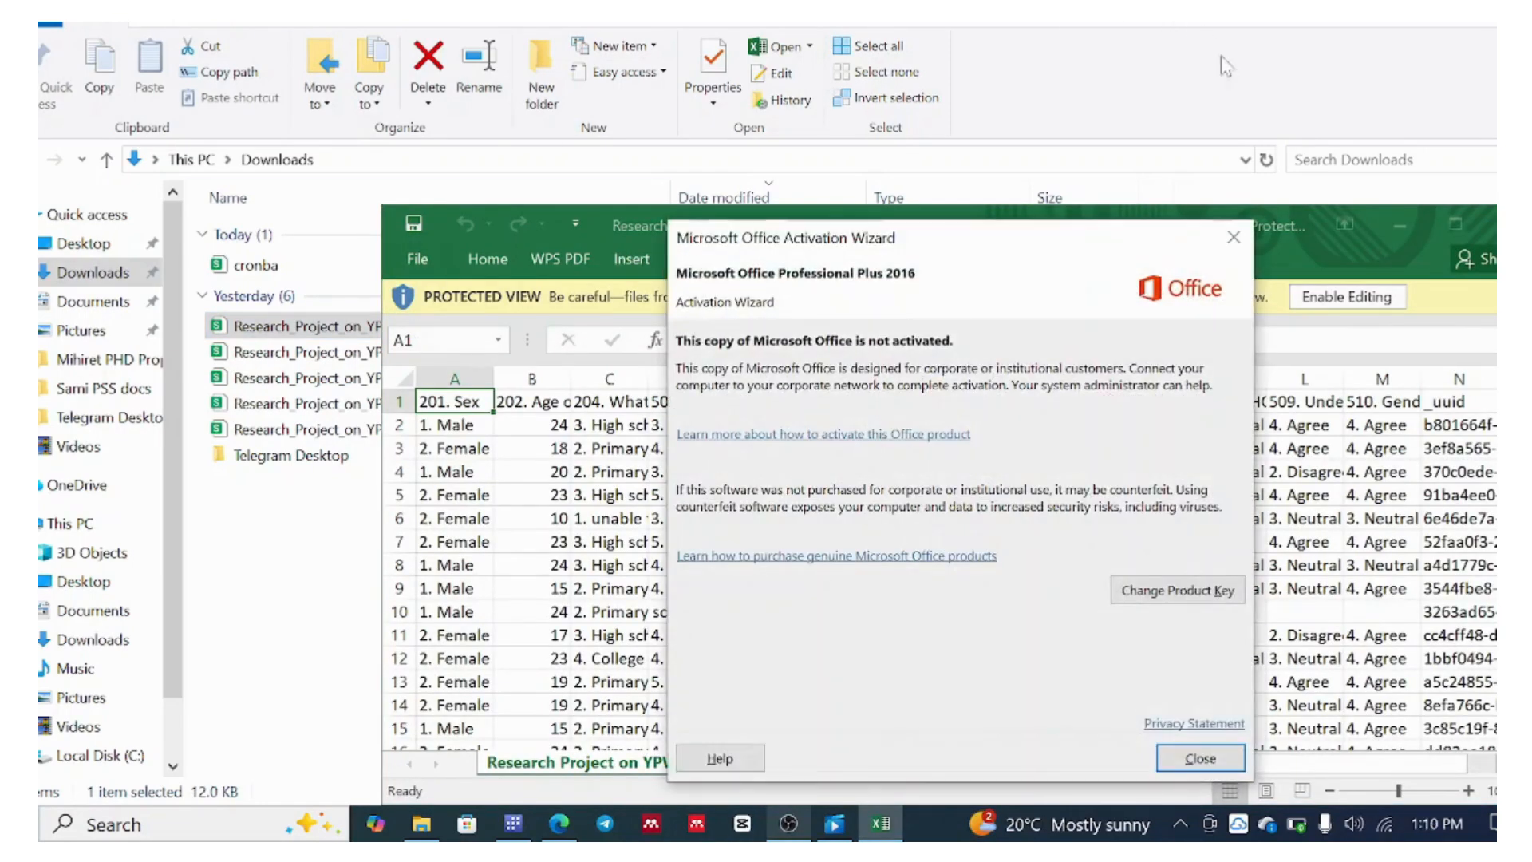
left_click(1234, 238)
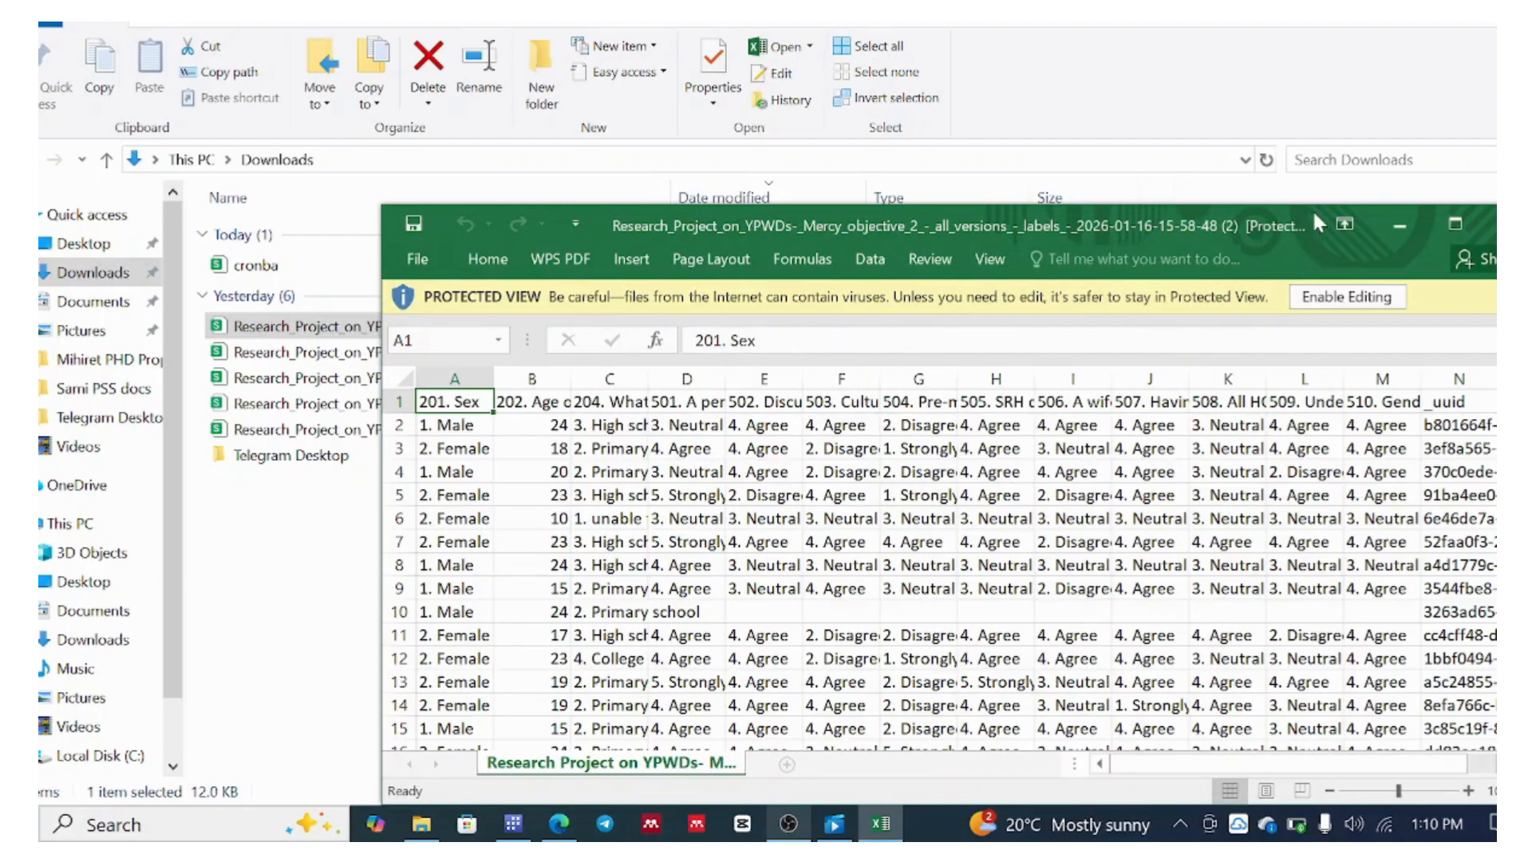
Maximize the workbook window, enable editing and look through the survey responses down to the last row
left_click_drag(1317, 222, 1215, 211)
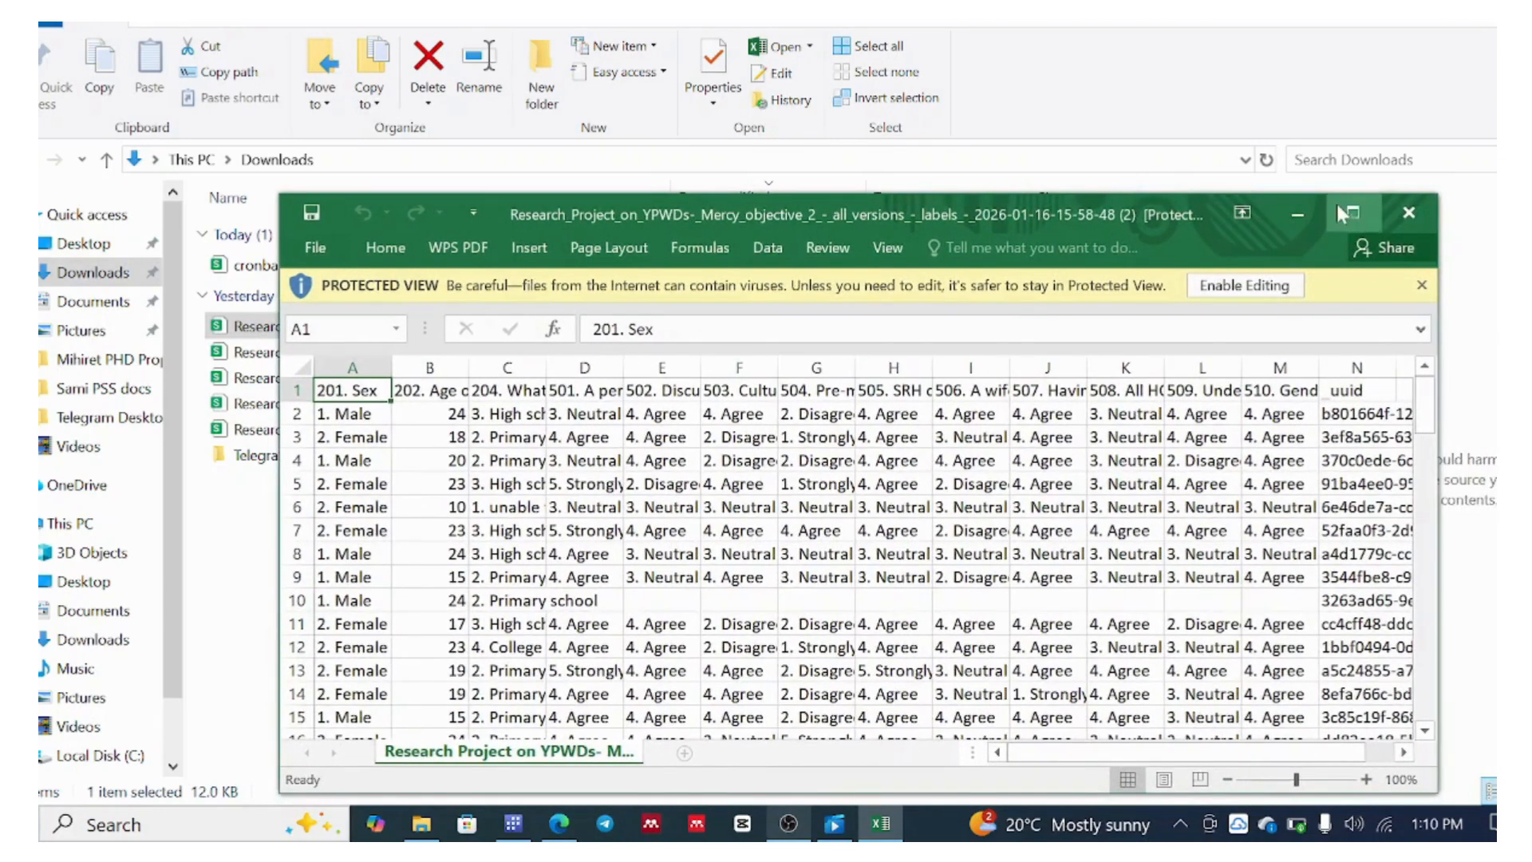
left_click(1353, 217)
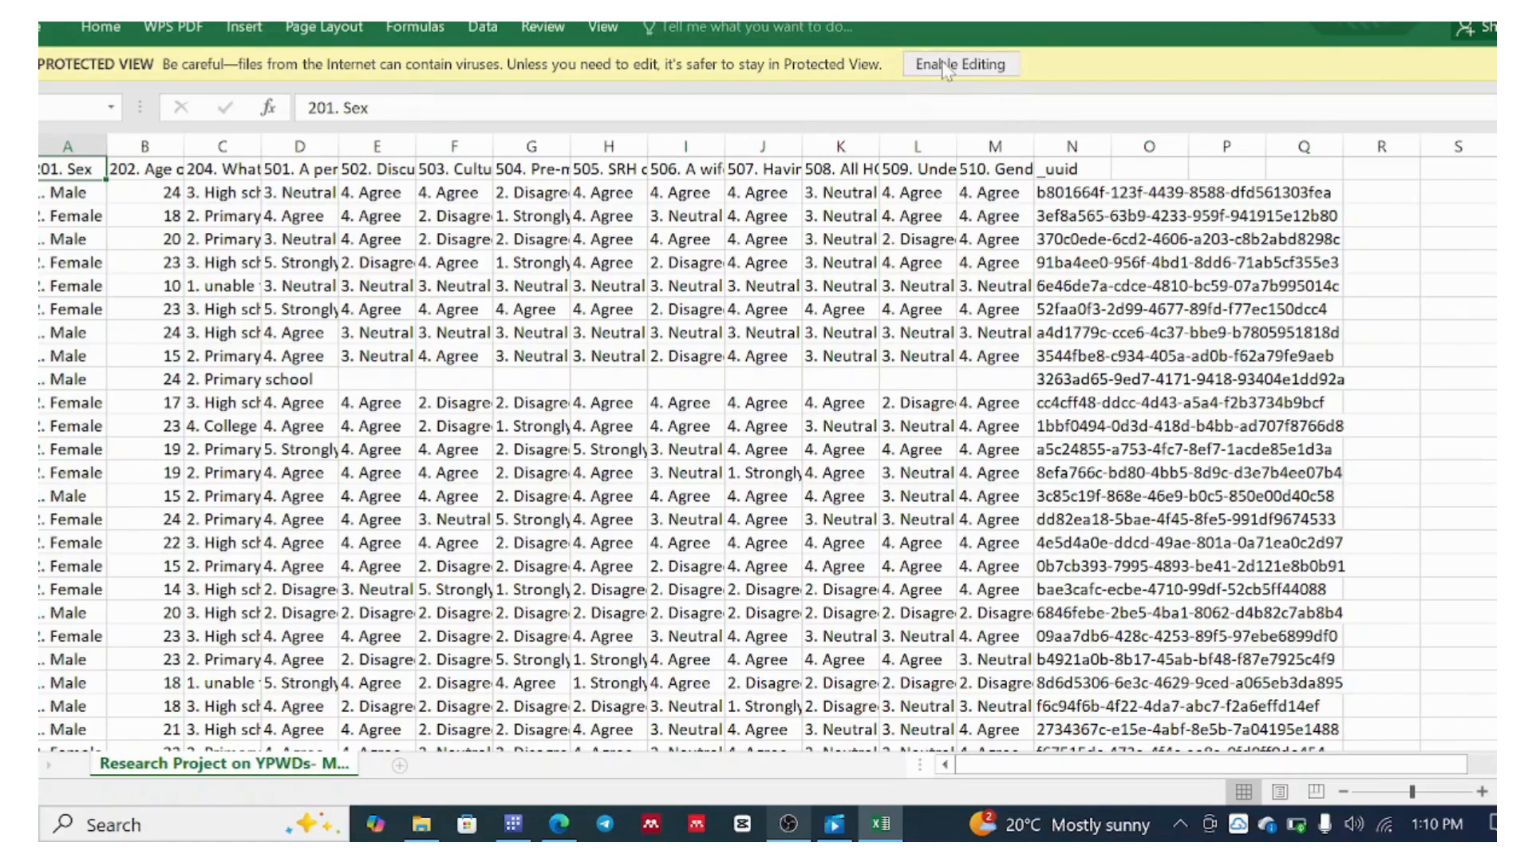
left_click(942, 64)
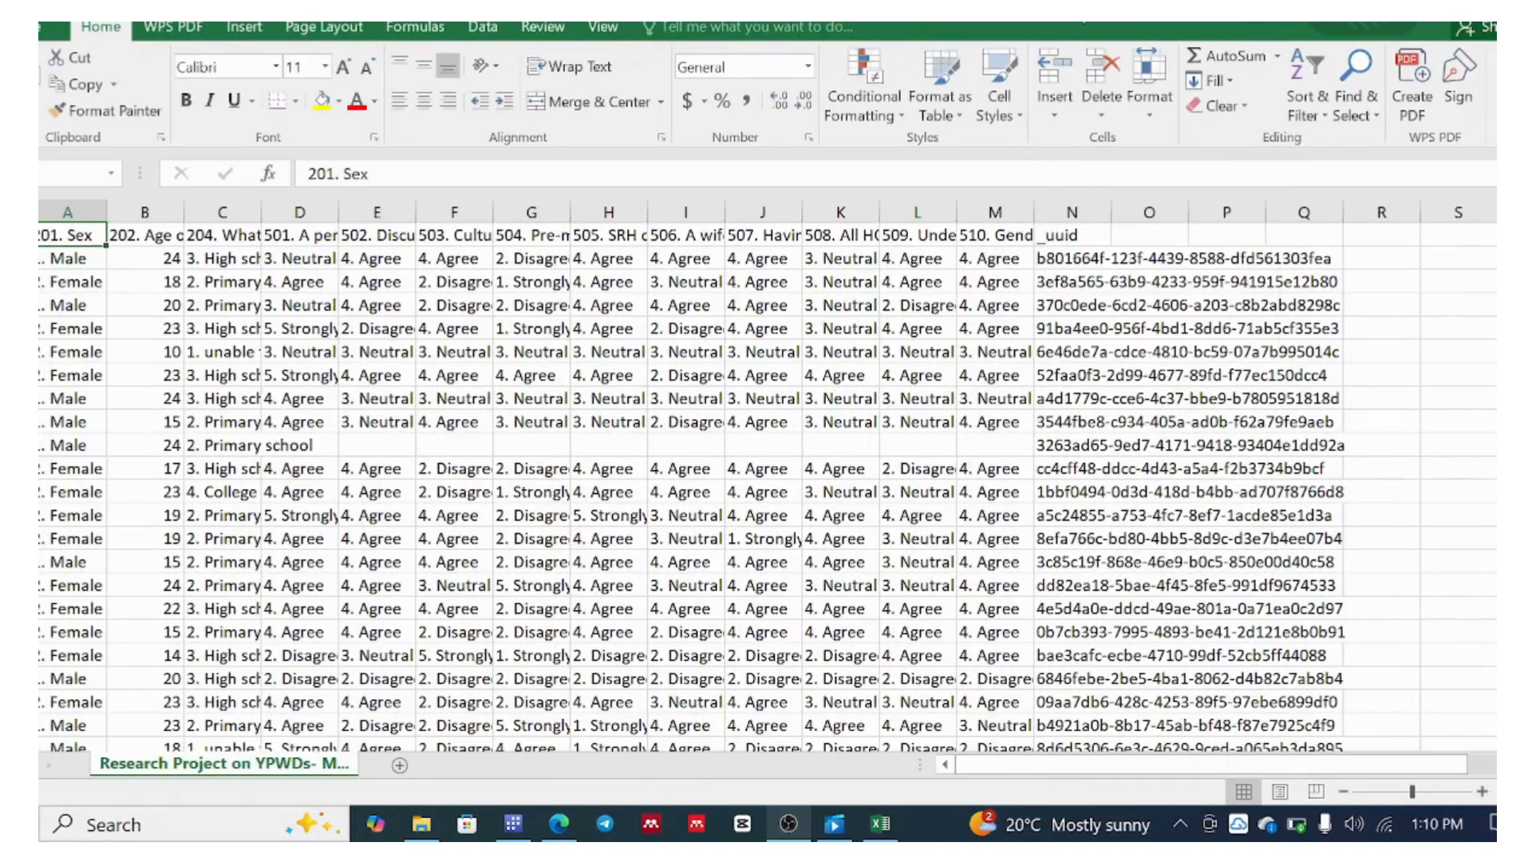
scroll(659, 408, "down", 15)
scroll(665, 430, "up", 10)
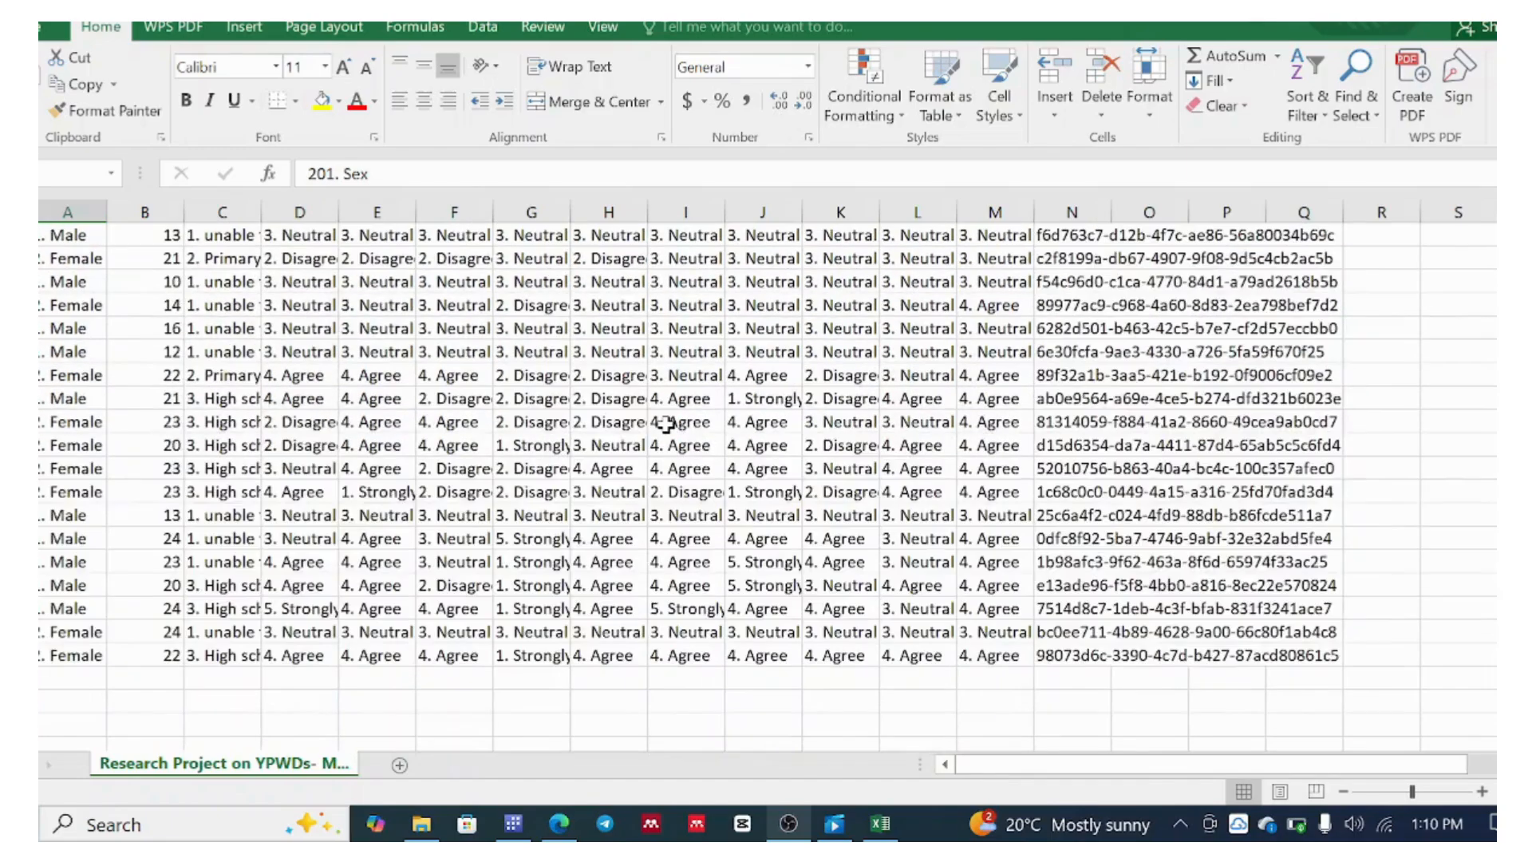
scroll(667, 425, "up", 15)
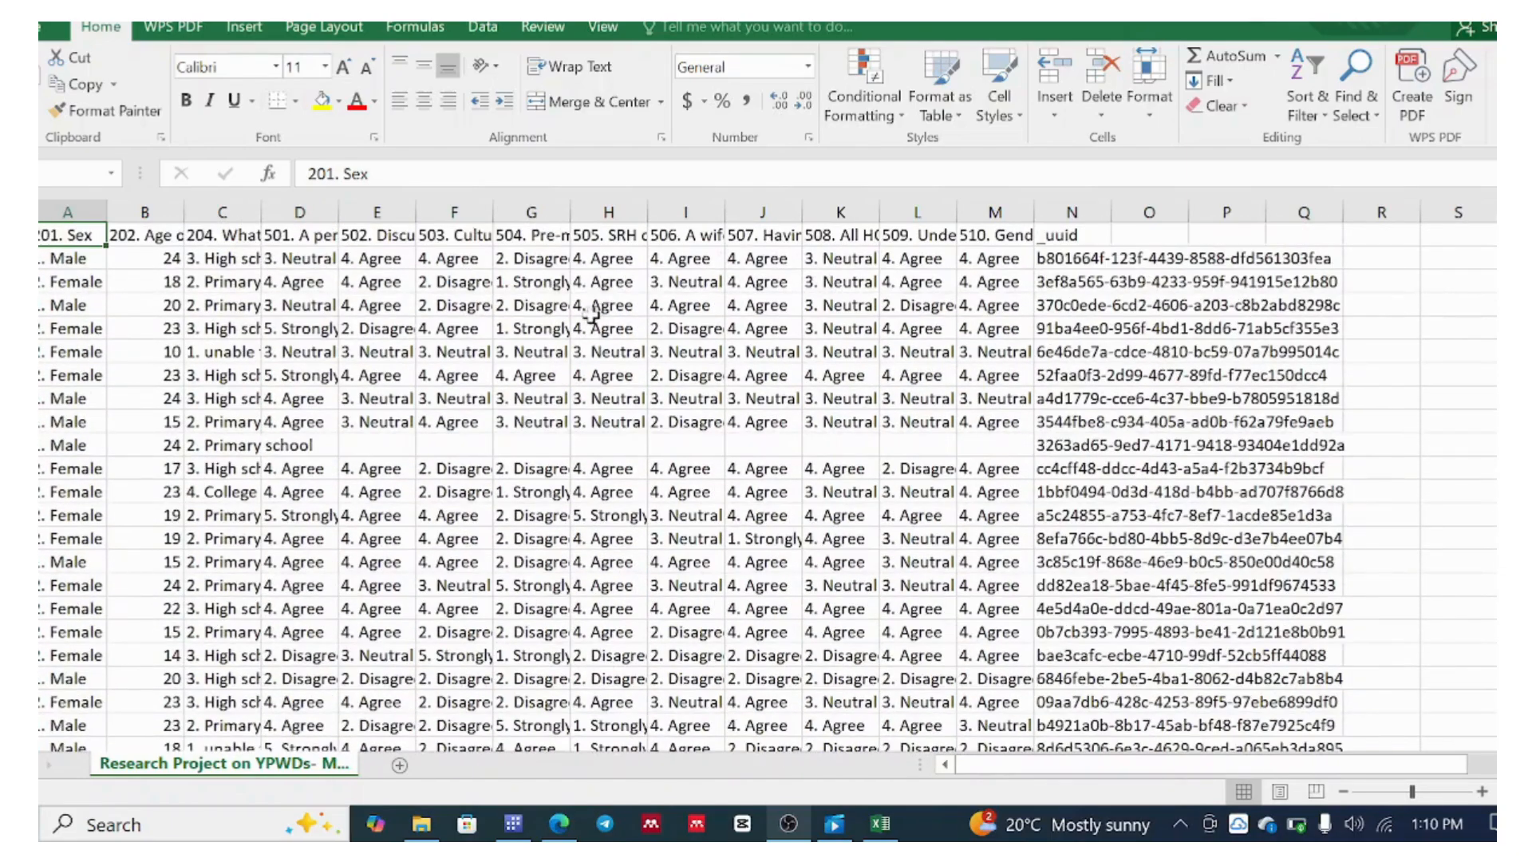
Check the age and education question headers, then fill the education header from C1 across D1:M1
left_click(206, 236)
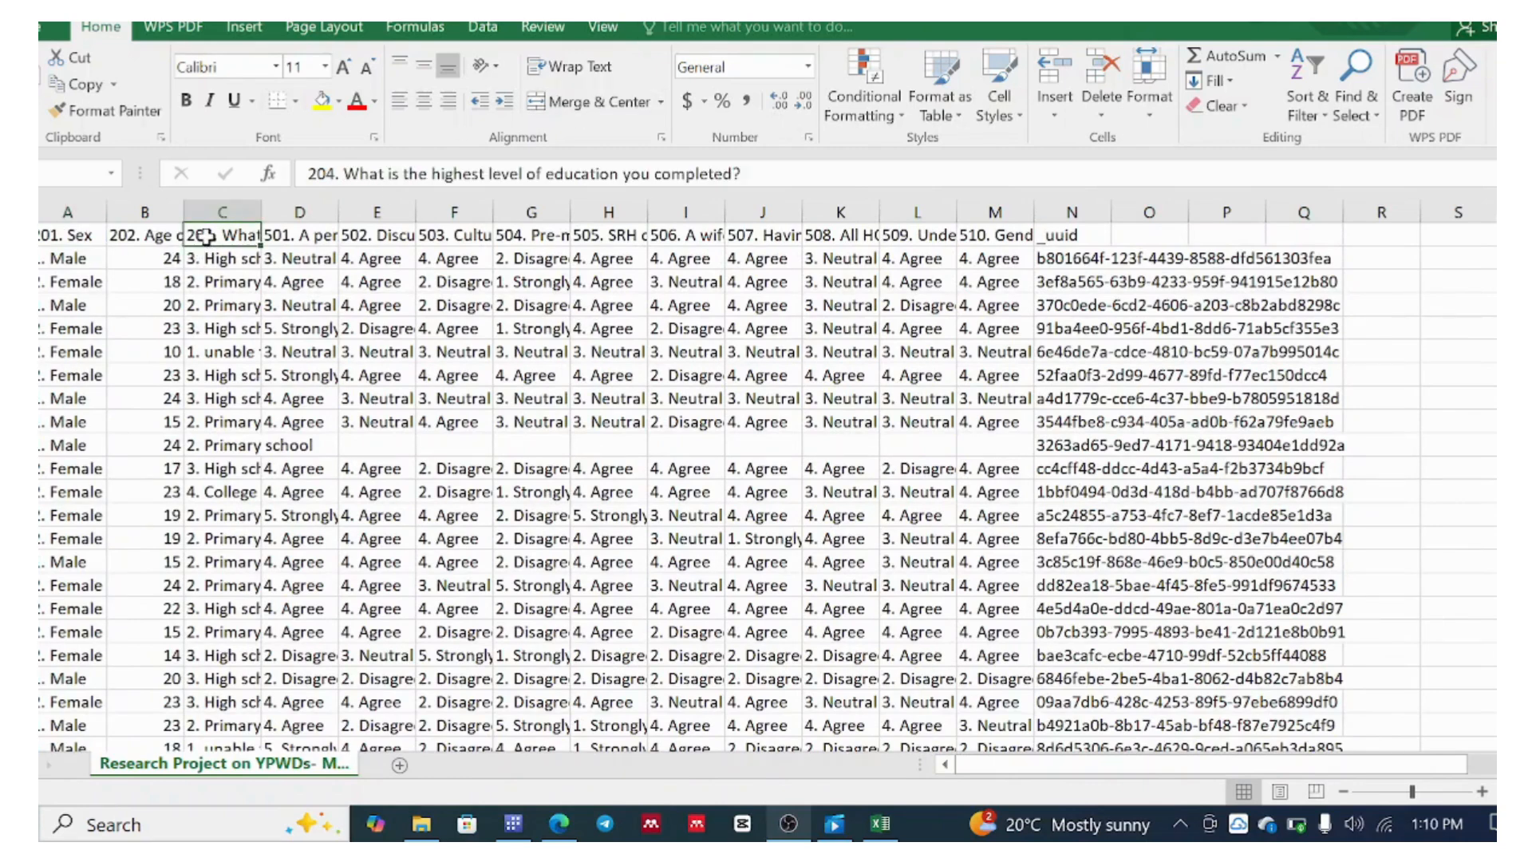
left_click(157, 237)
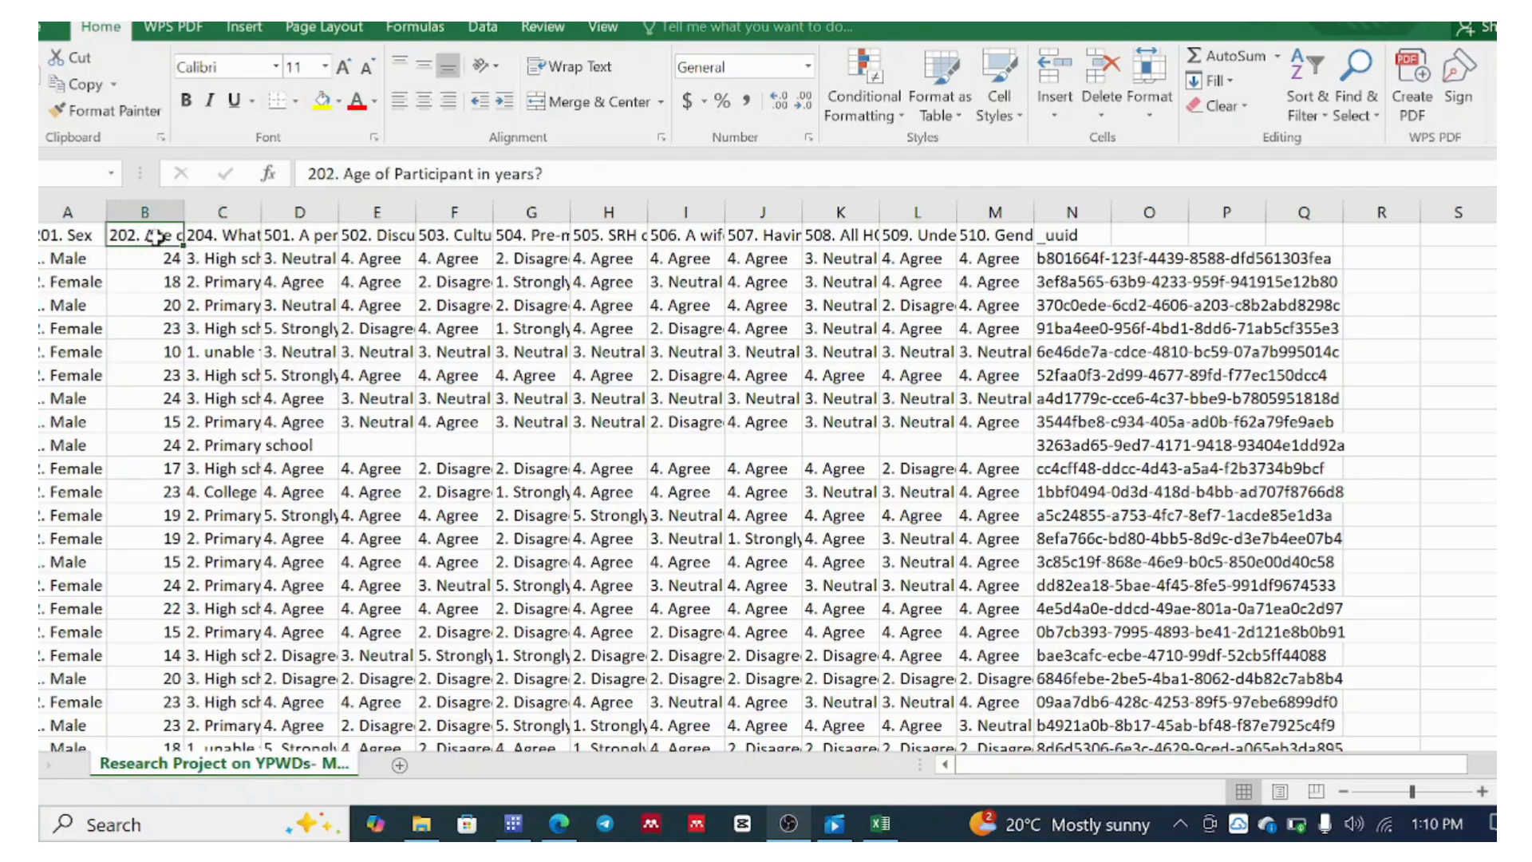
left_click(210, 236)
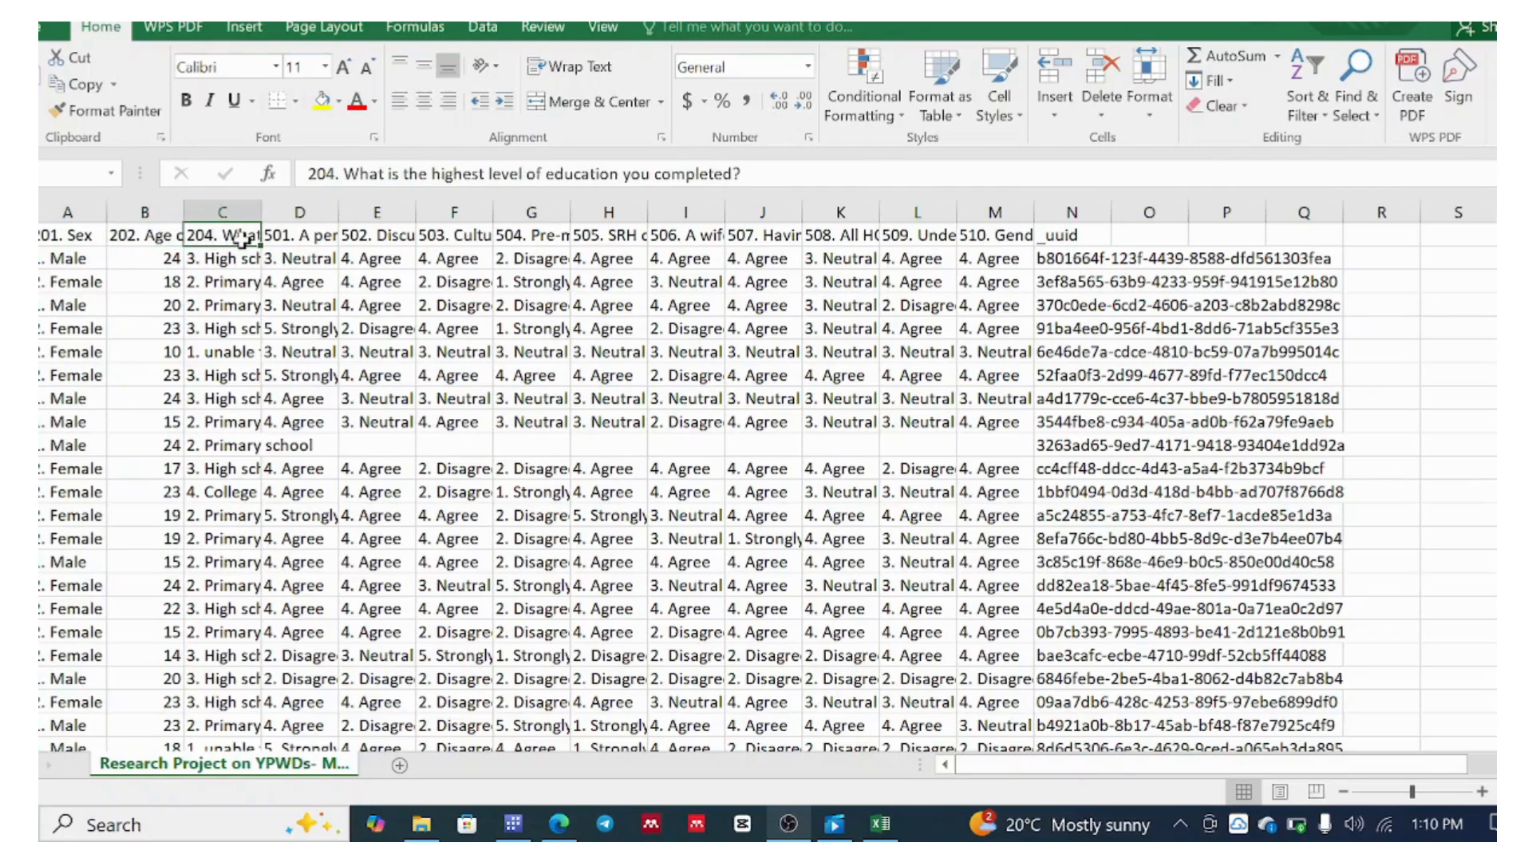
left_click_drag(262, 247, 1009, 233)
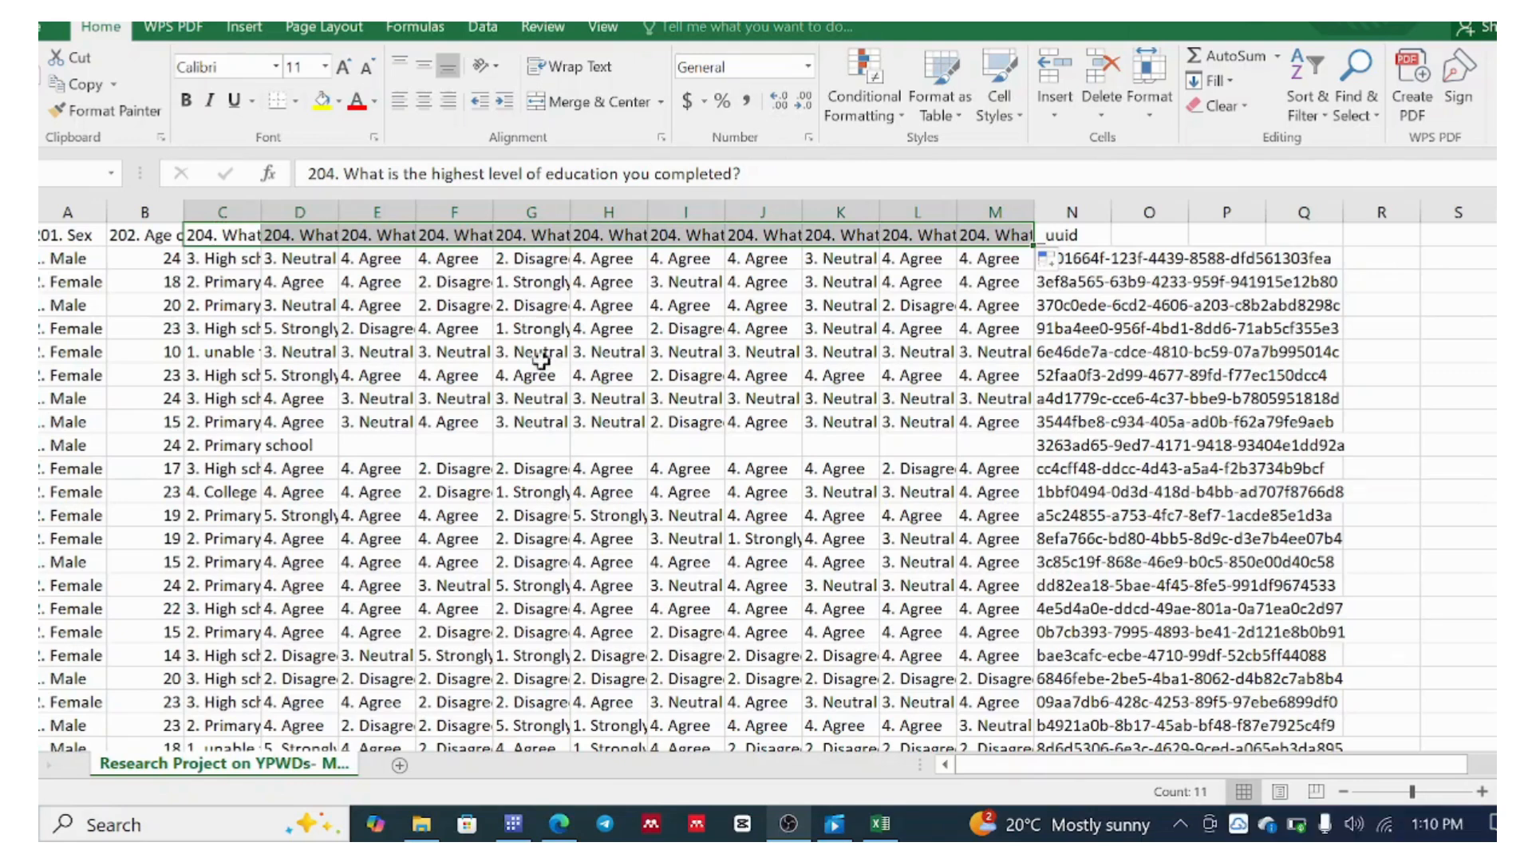
left_click(467, 346)
Delete the column for question 204 on education, then the column for question 202 on participant age
left_click(221, 212)
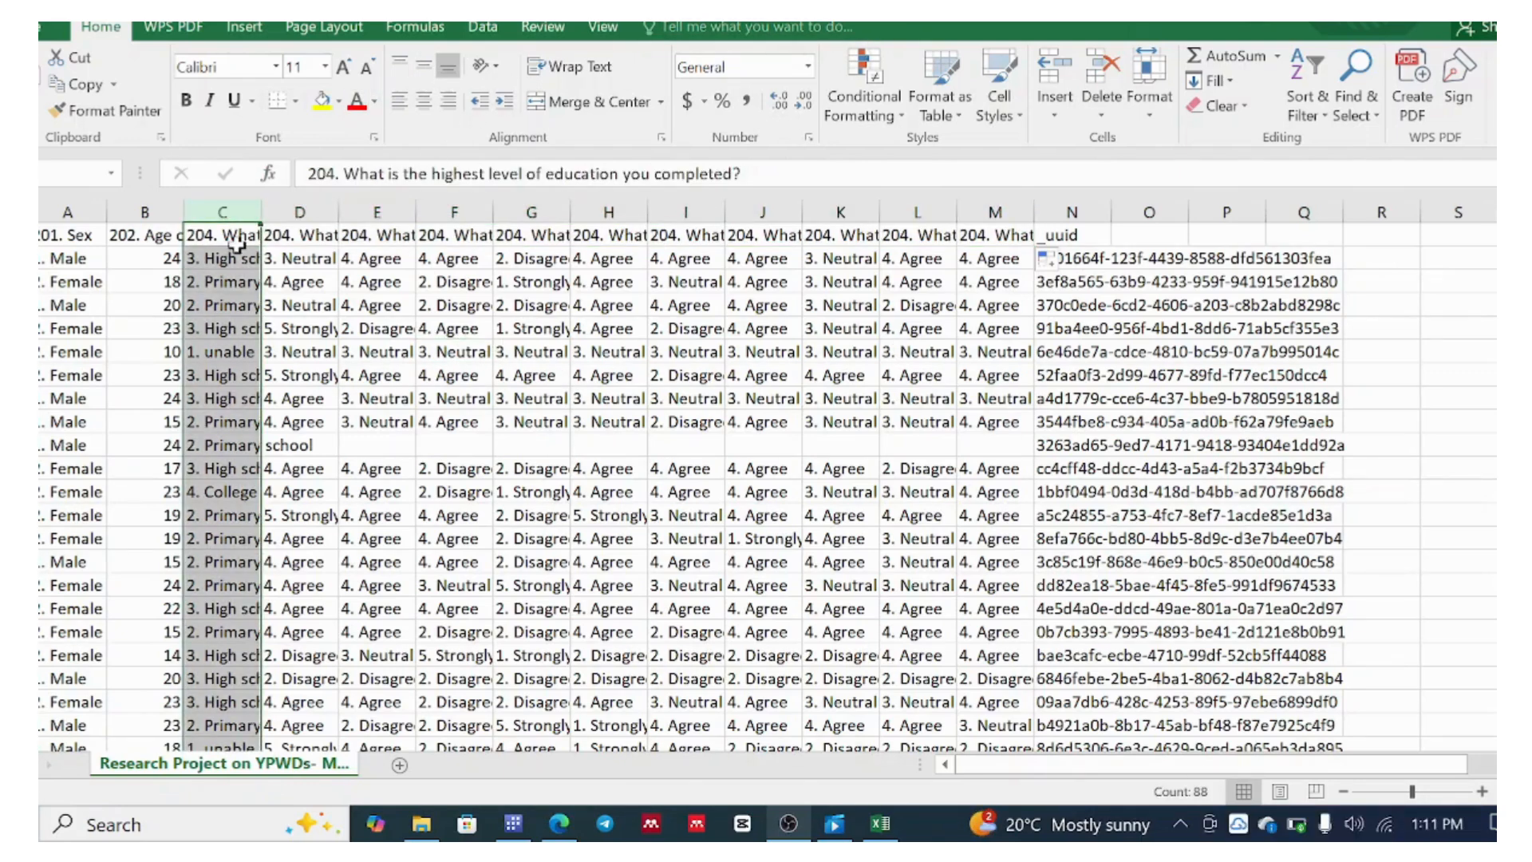
left_click(1103, 76)
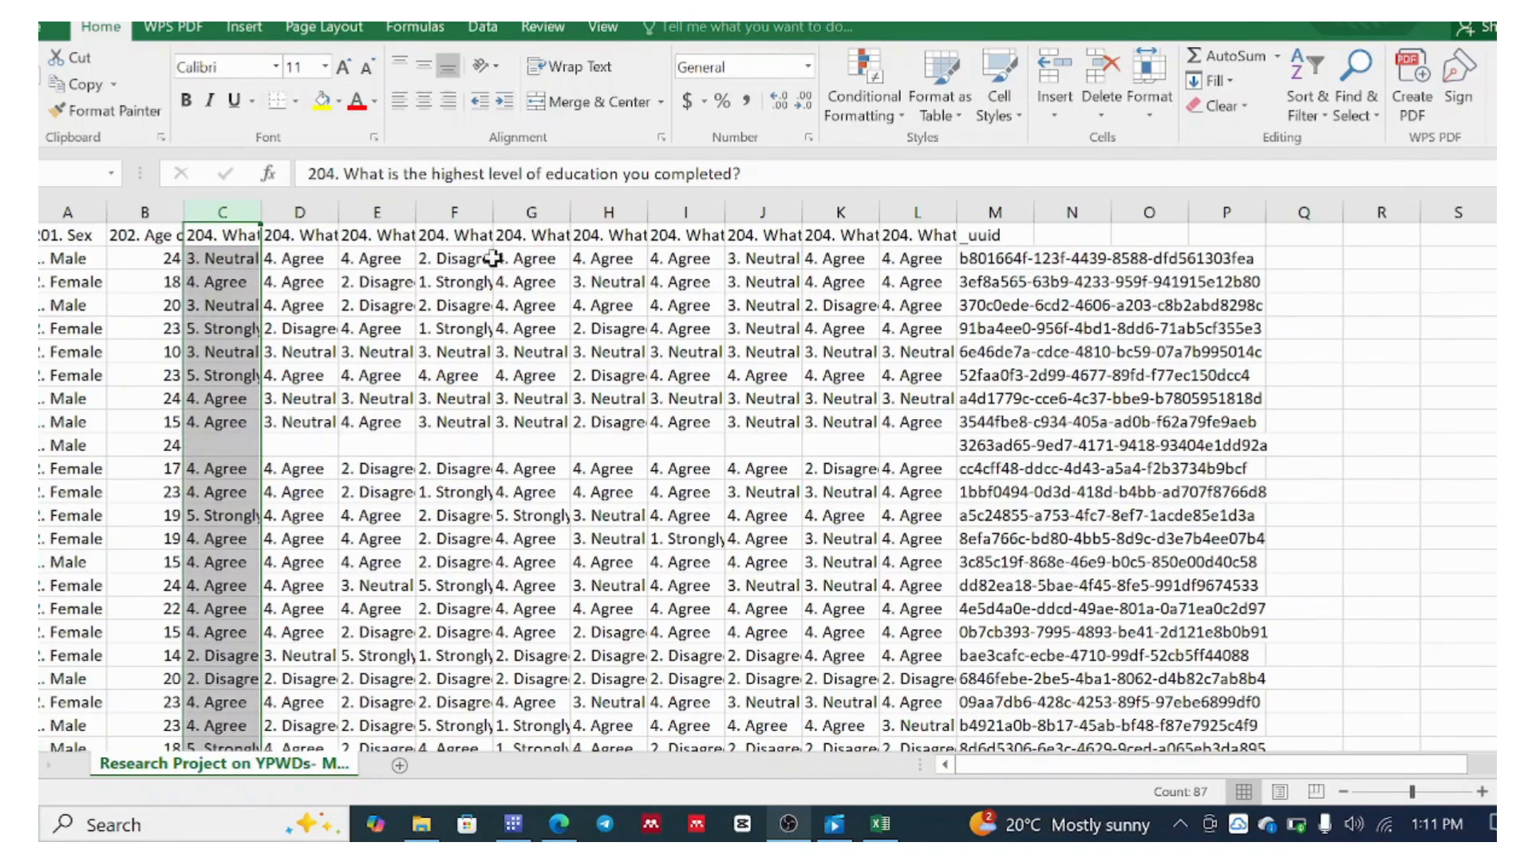
left_click(322, 326)
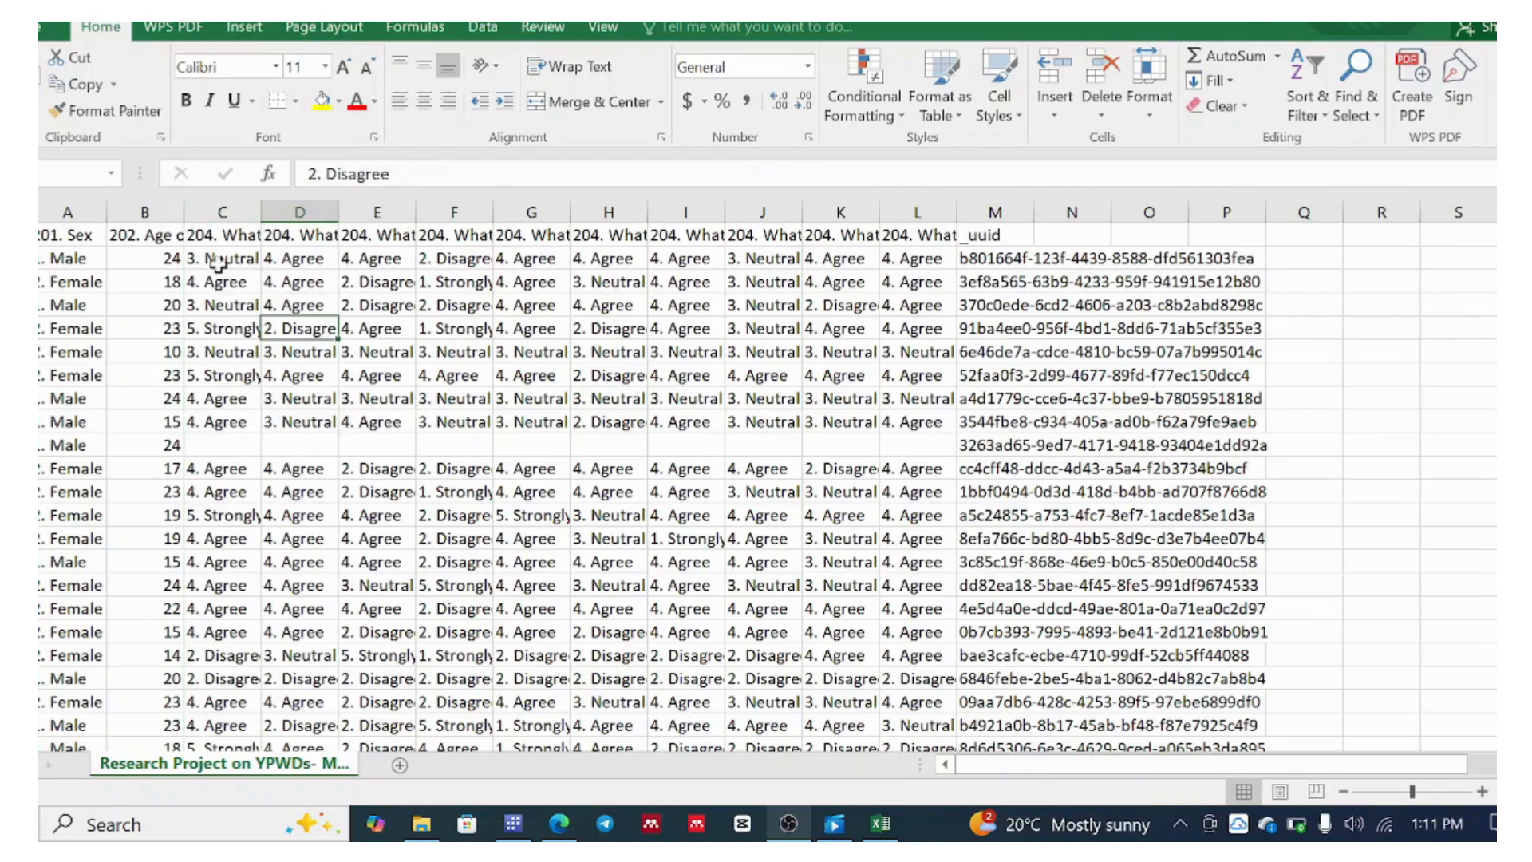
left_click(145, 211)
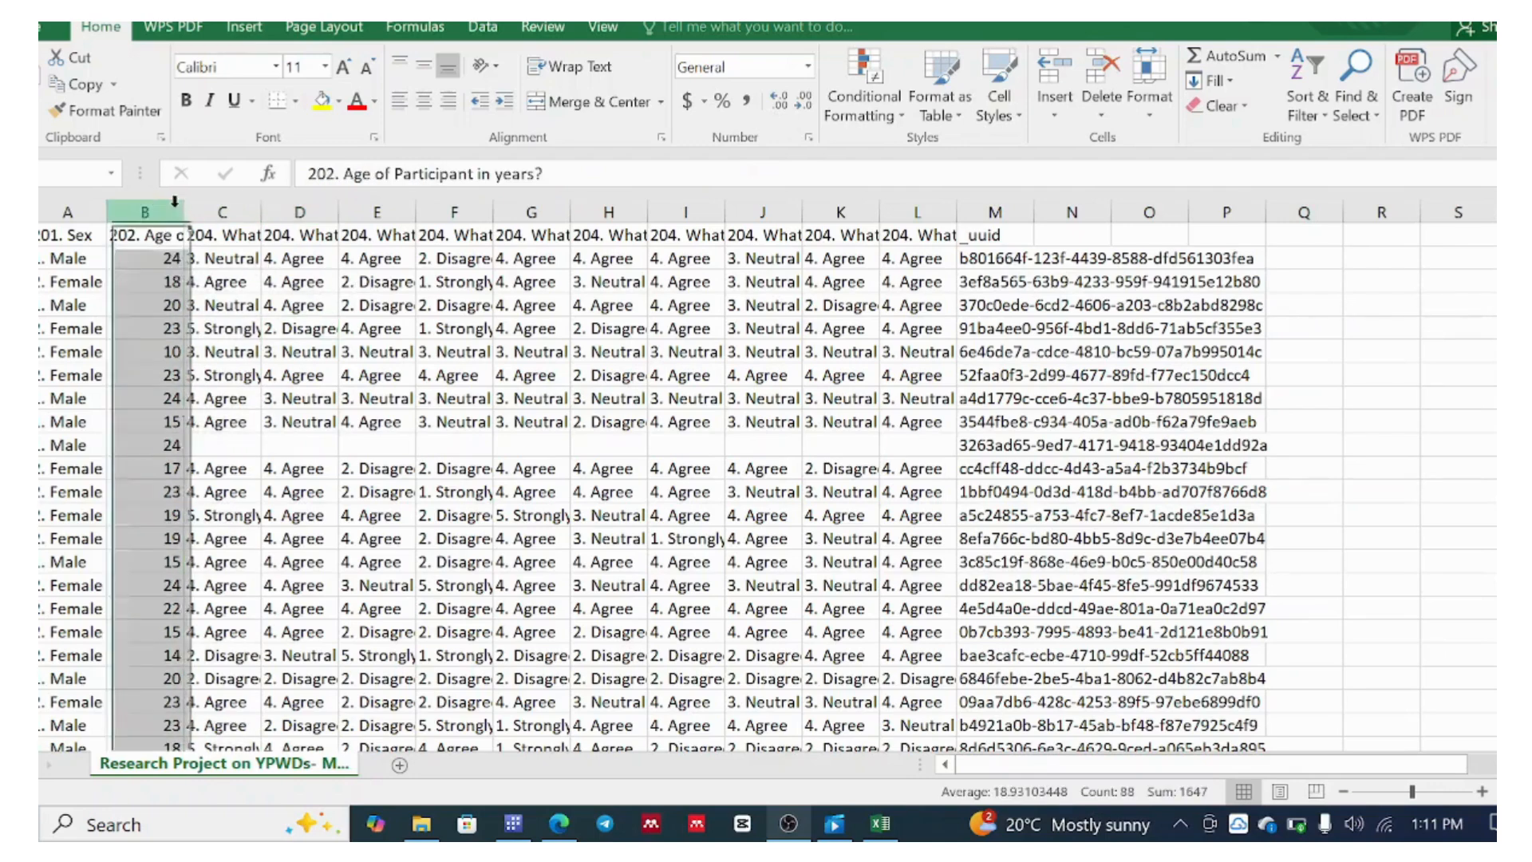
left_click(1113, 78)
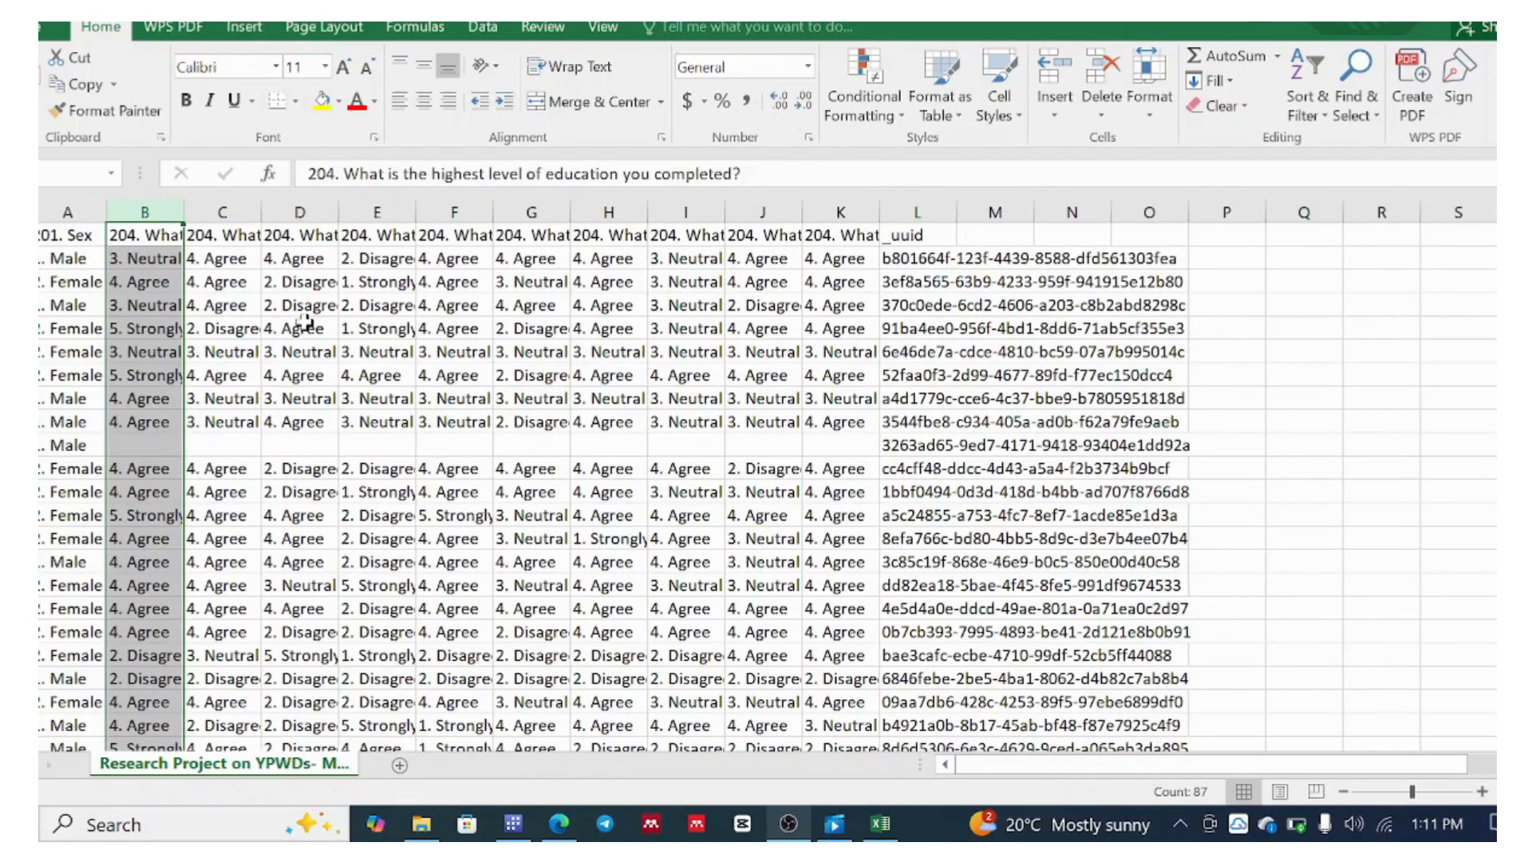
Inspect the first respondent's answers to the attitude items in row 2, from column B to column G
left_click(130, 257)
left_click(204, 257)
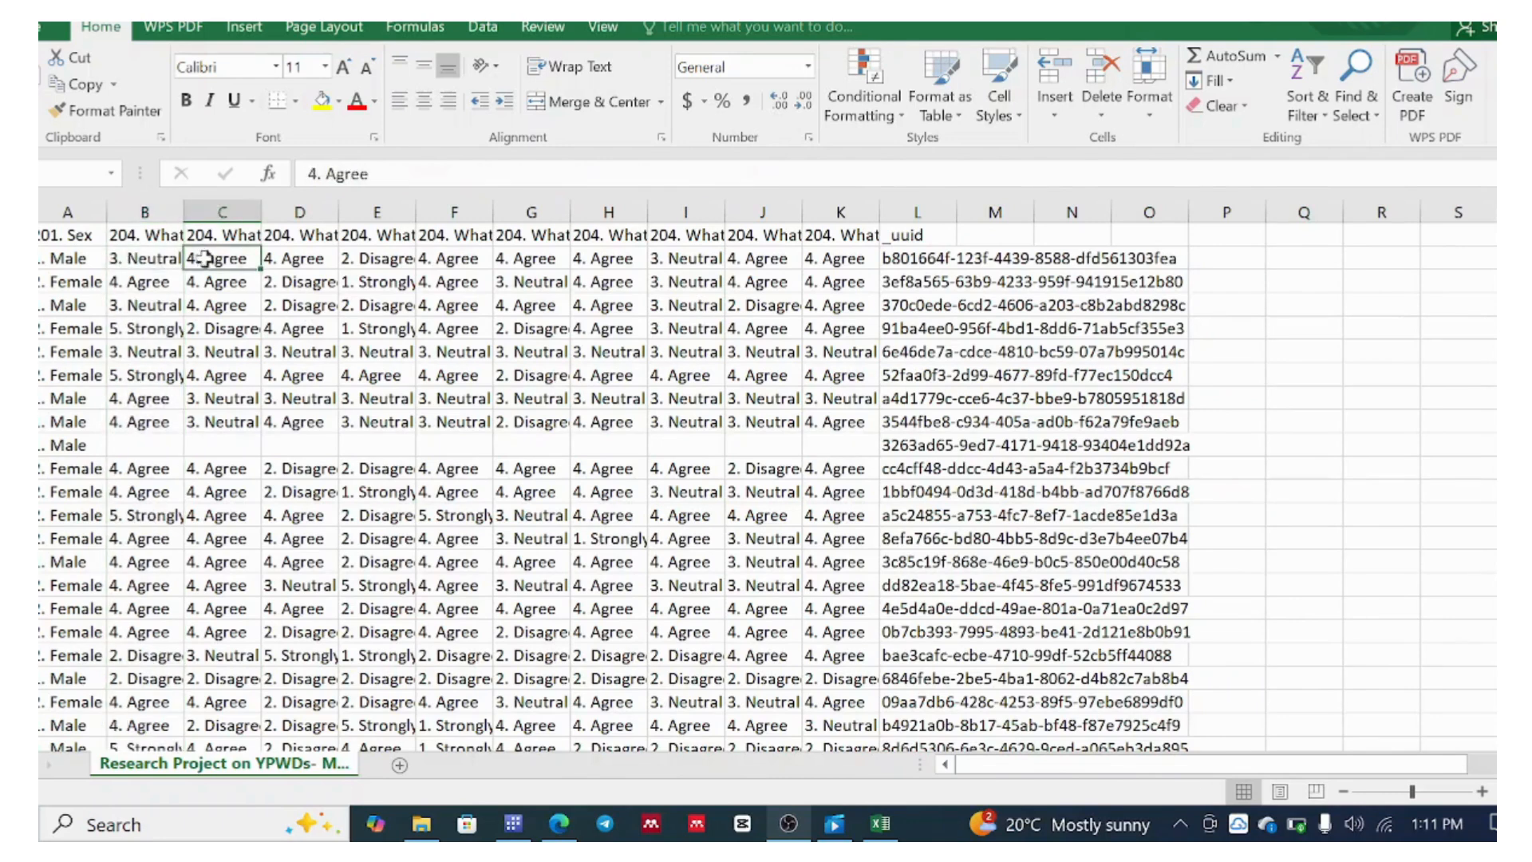
left_click(289, 257)
left_click(419, 261)
left_click(528, 265)
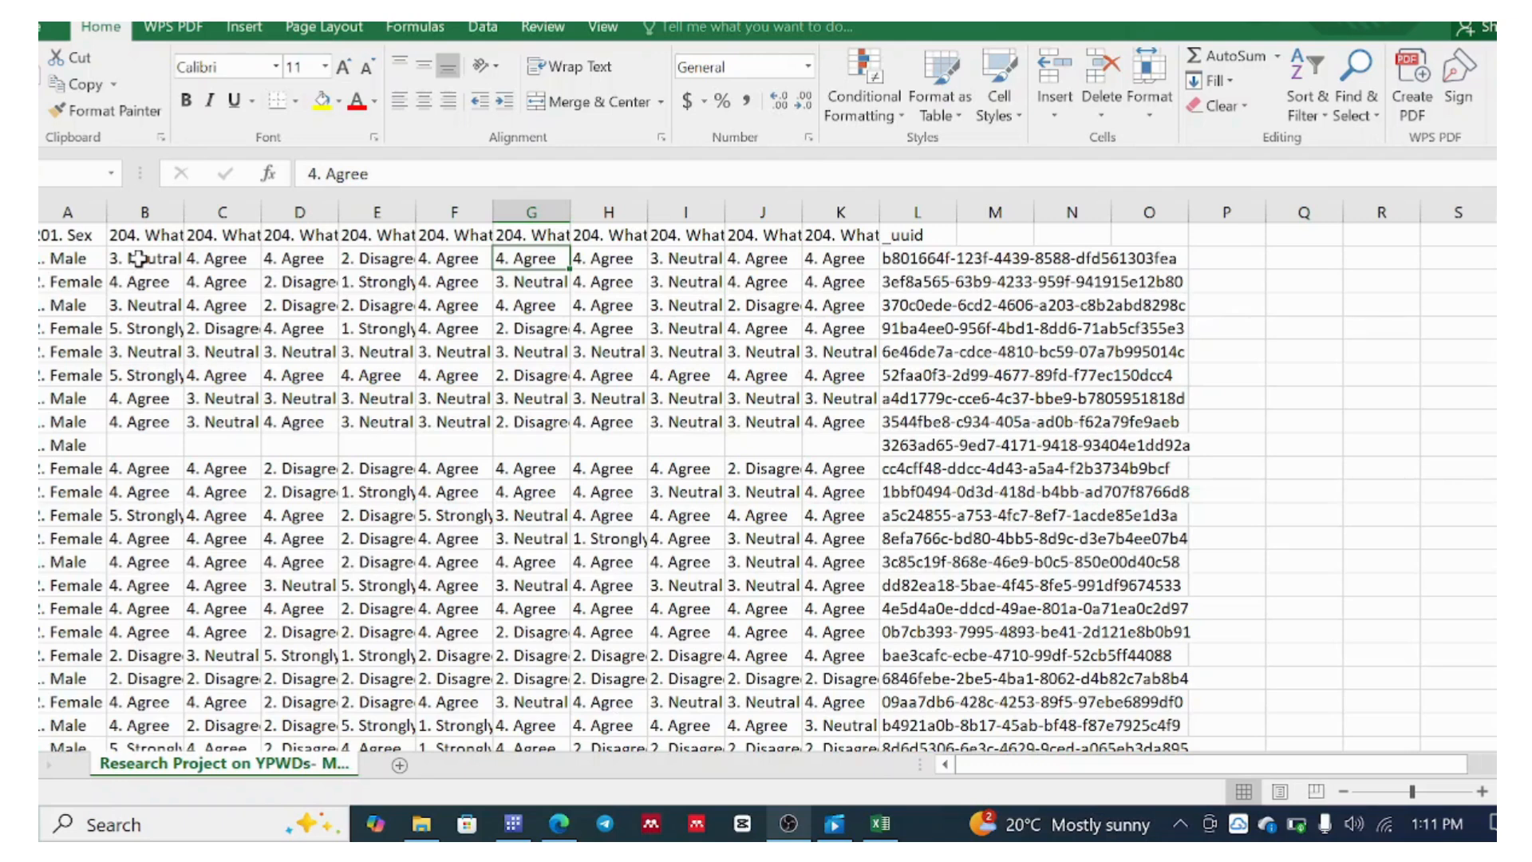
Find all cells containing "3. Neutral", copied from B2, and replace every occurrence with 3
left_click(163, 256)
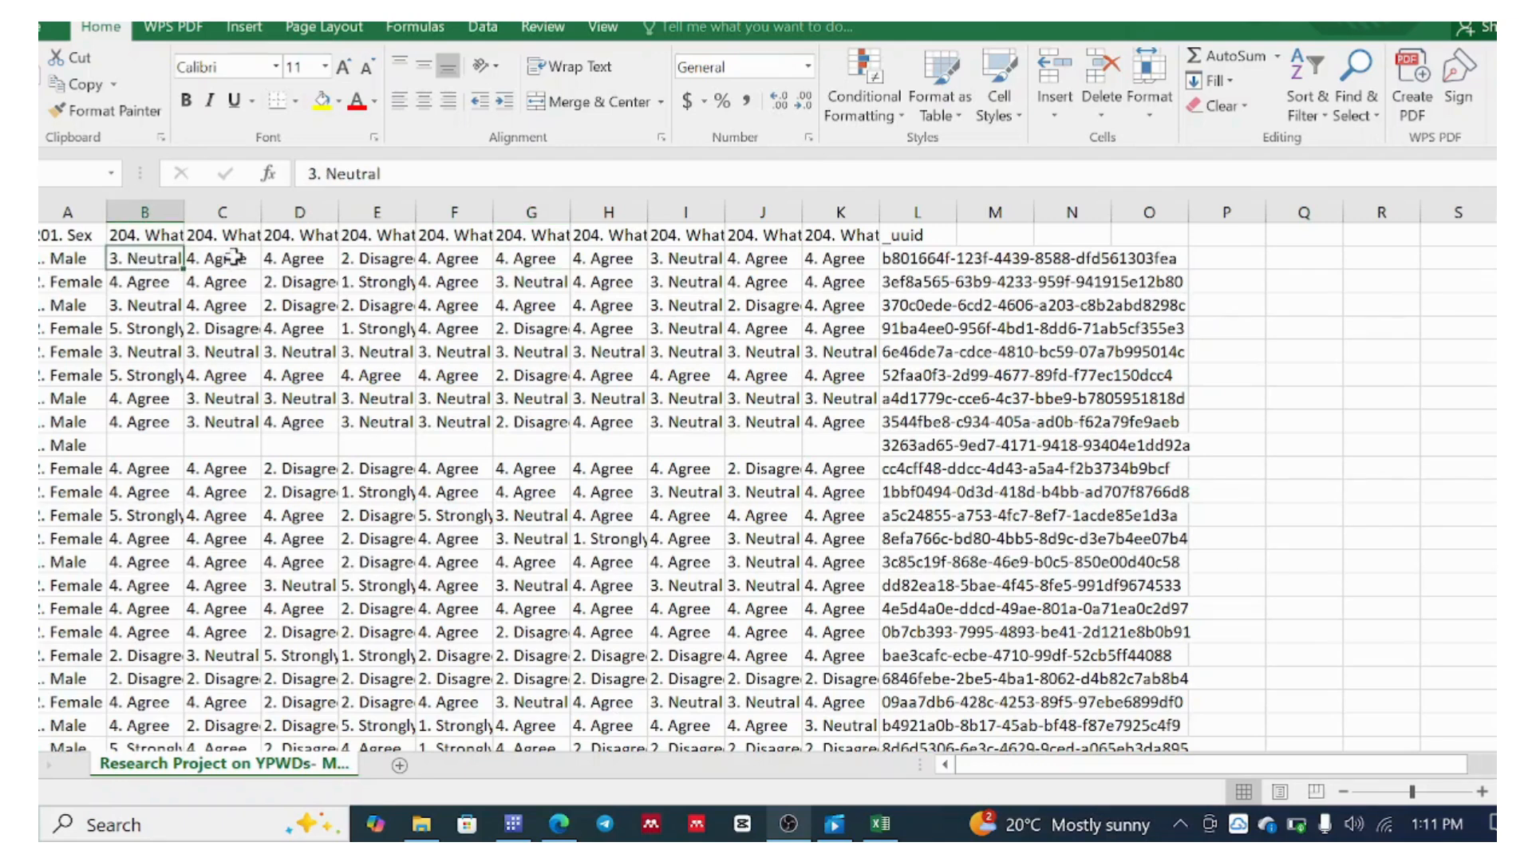
left_click_drag(383, 173, 308, 174)
key("ctrl+c")
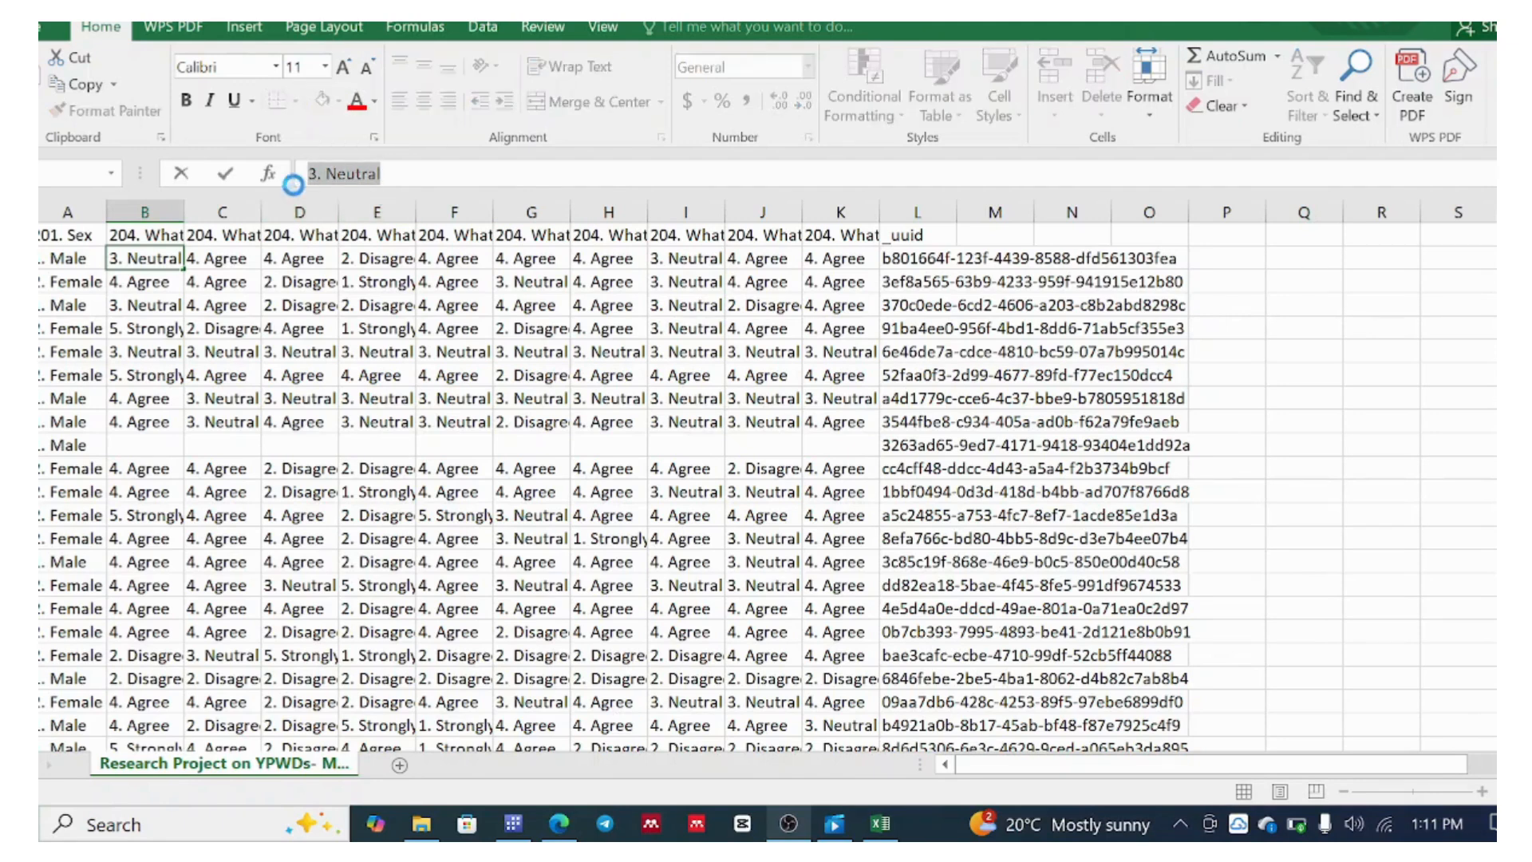
left_click(1357, 105)
left_click(1381, 153)
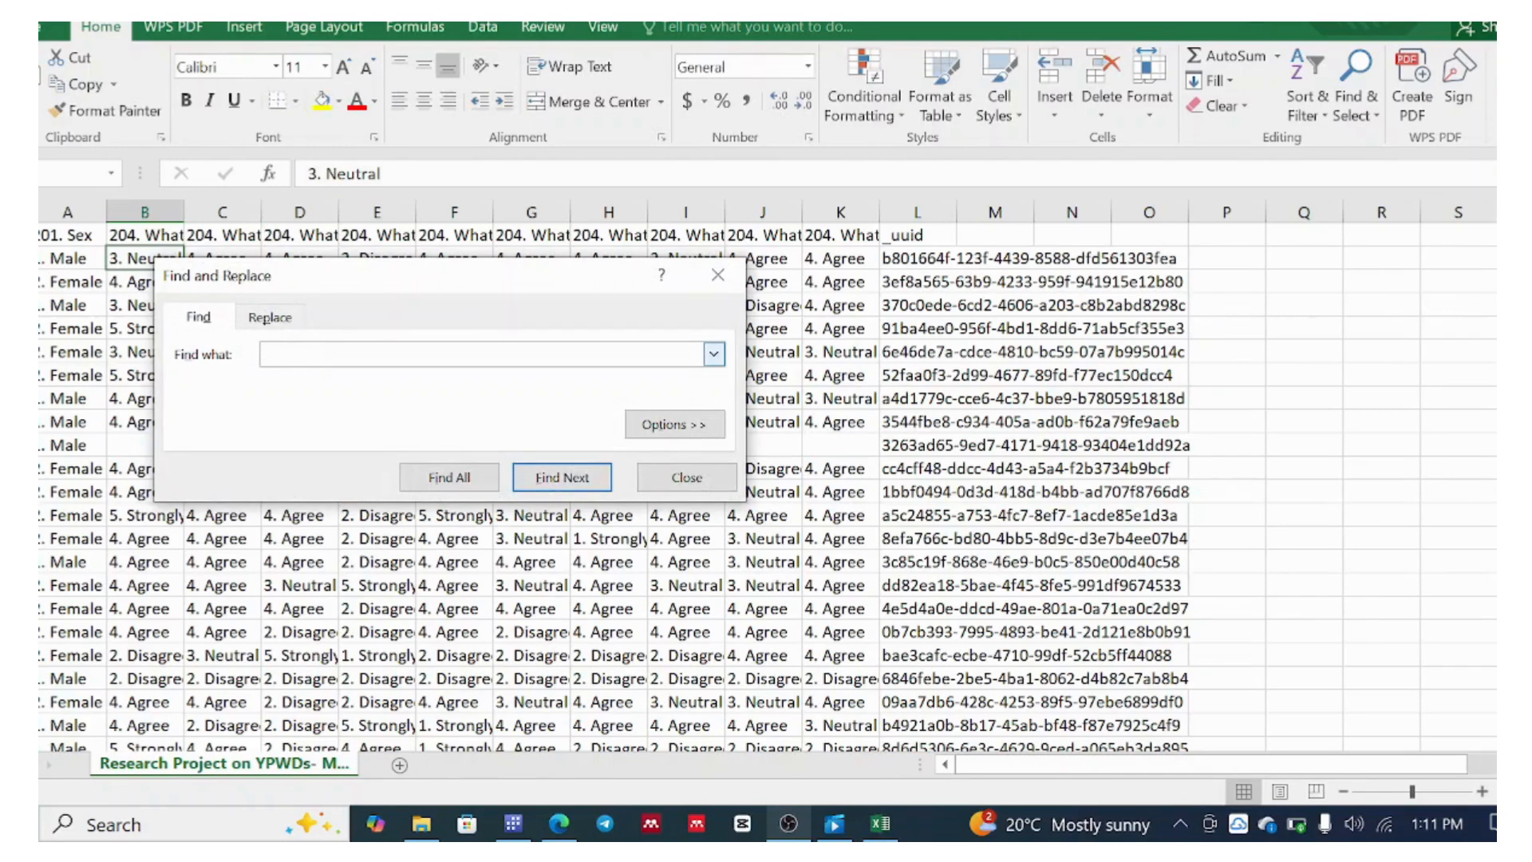
key("ctrl+v")
left_click(454, 471)
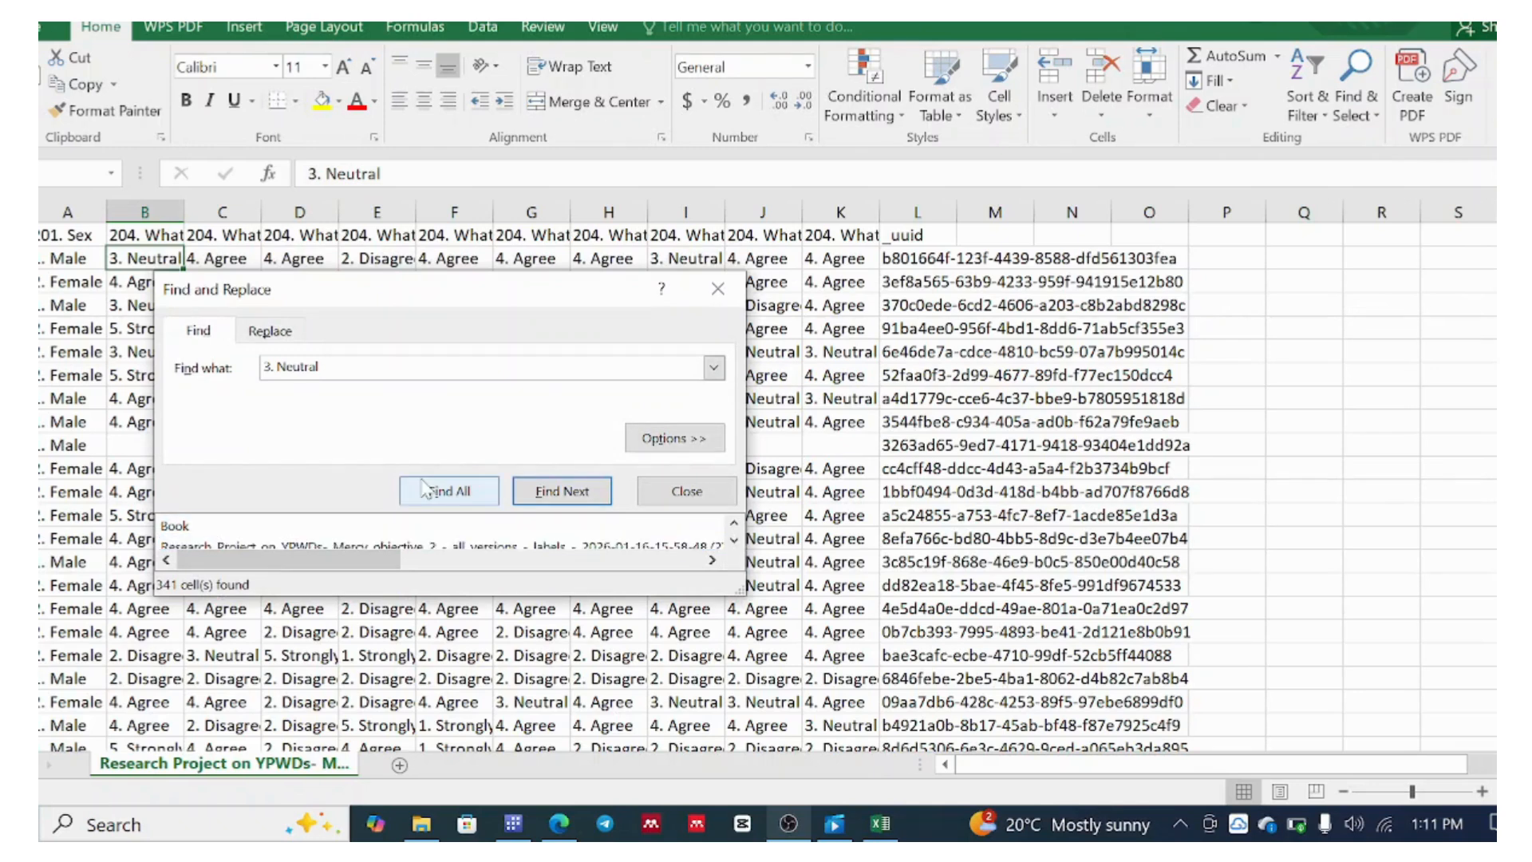
left_click(269, 332)
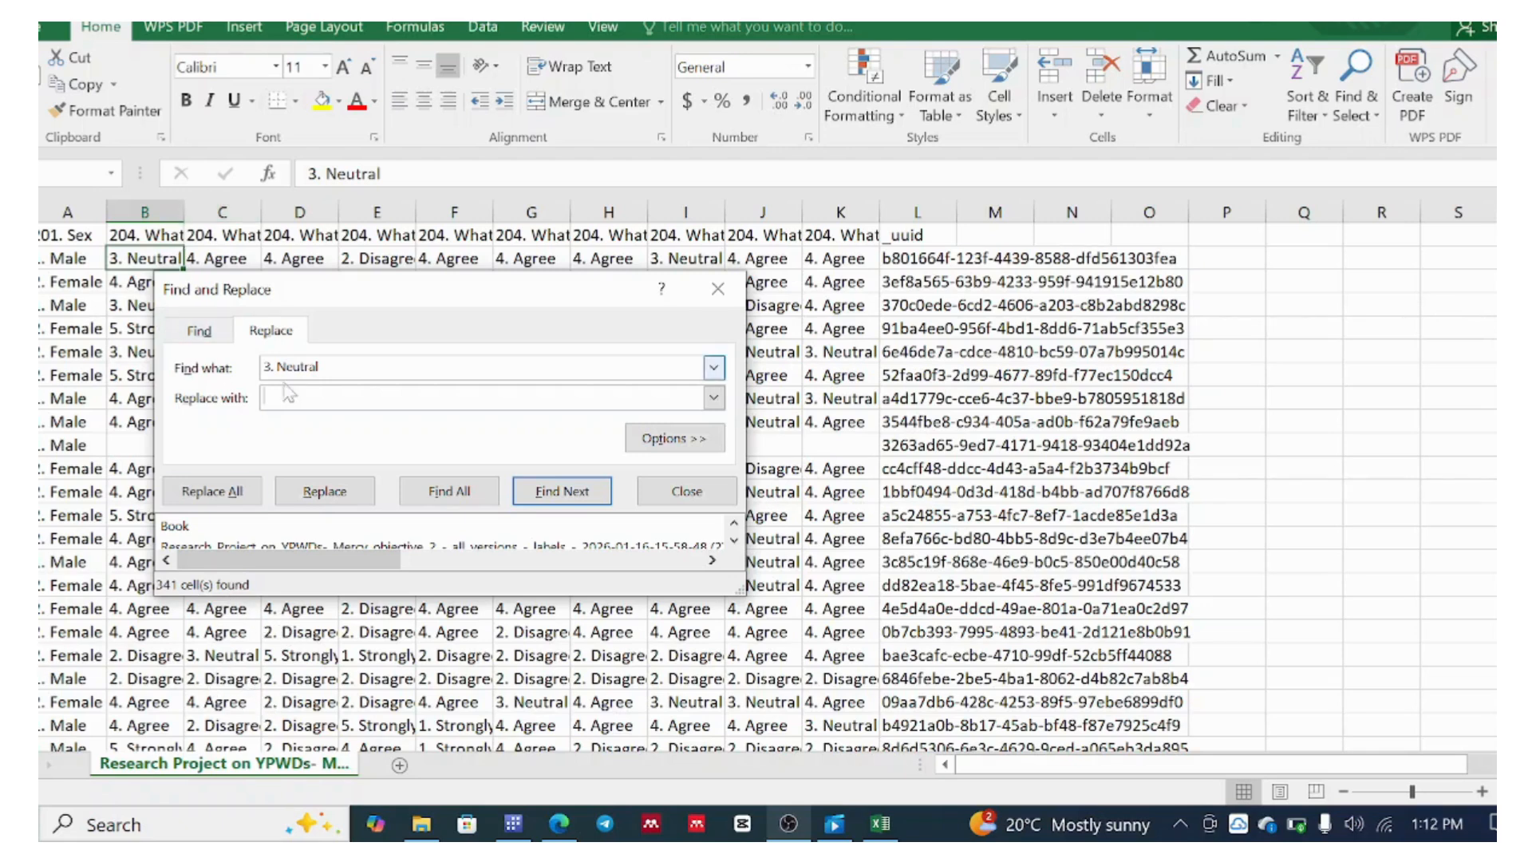
type("3")
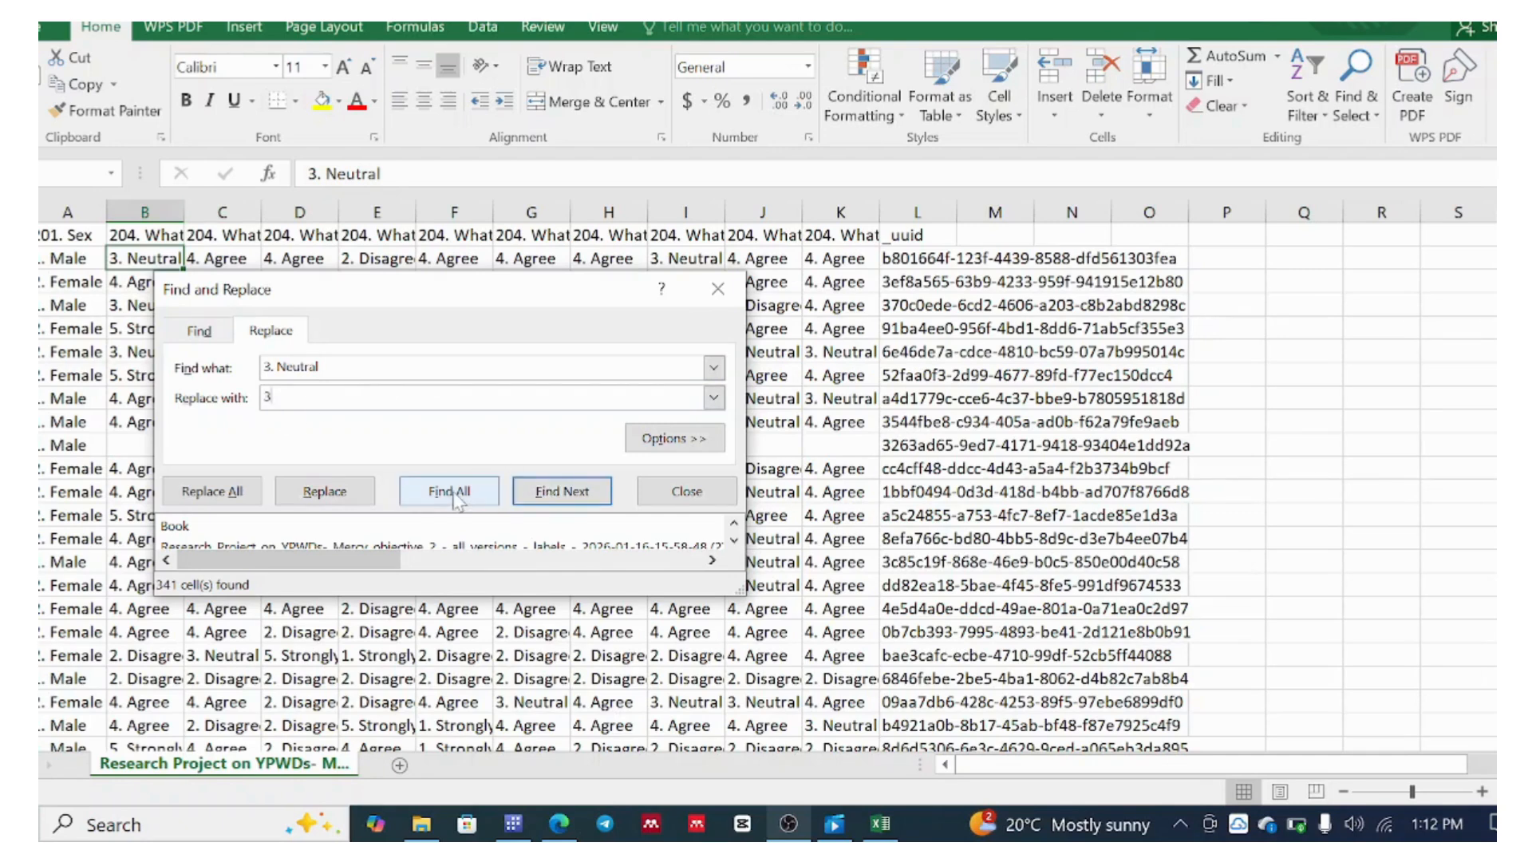
left_click(247, 496)
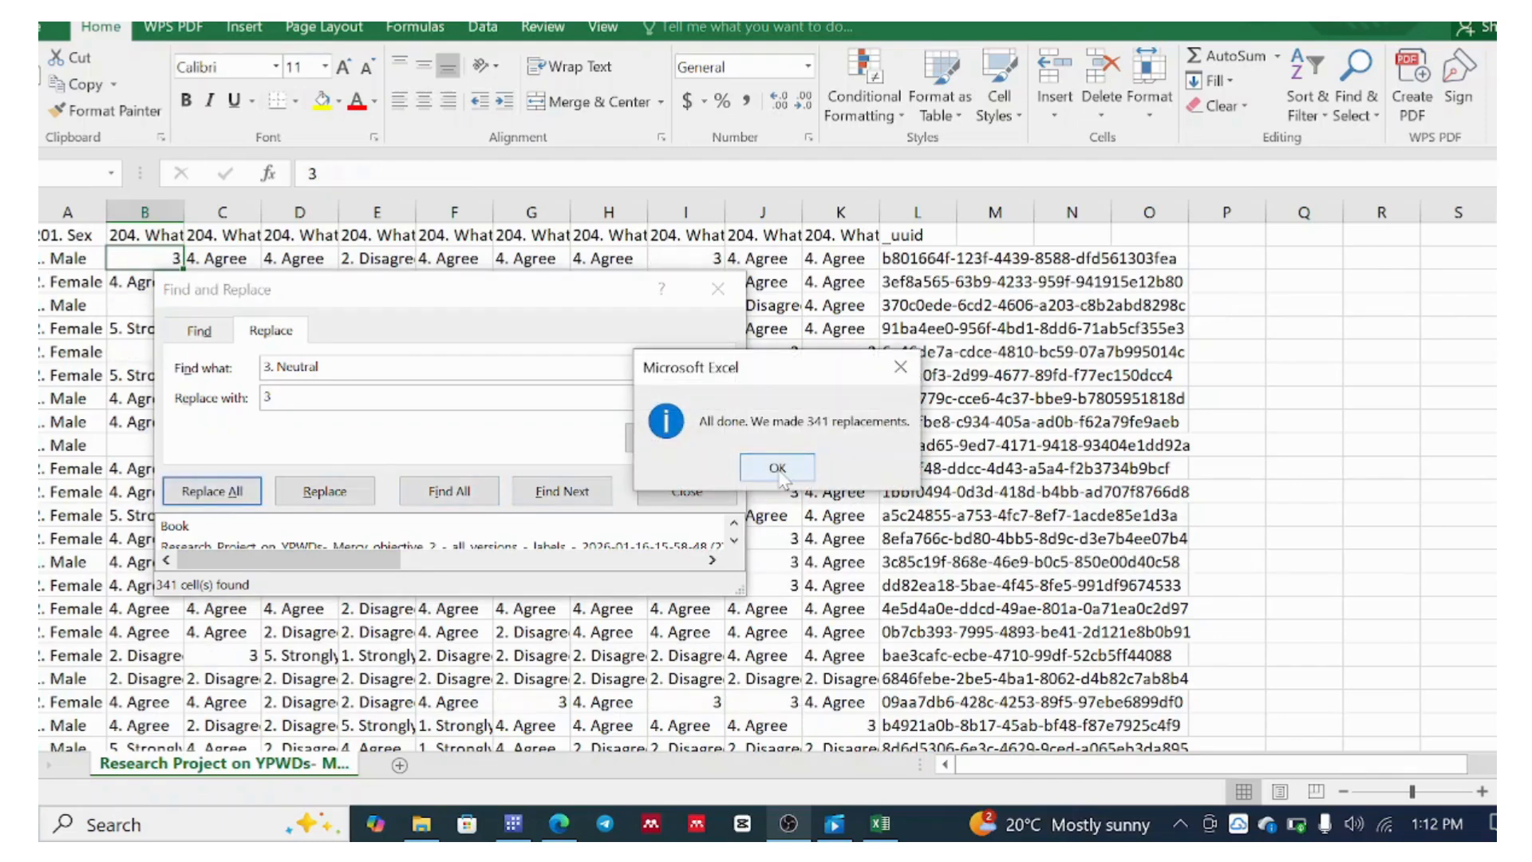
left_click(779, 470)
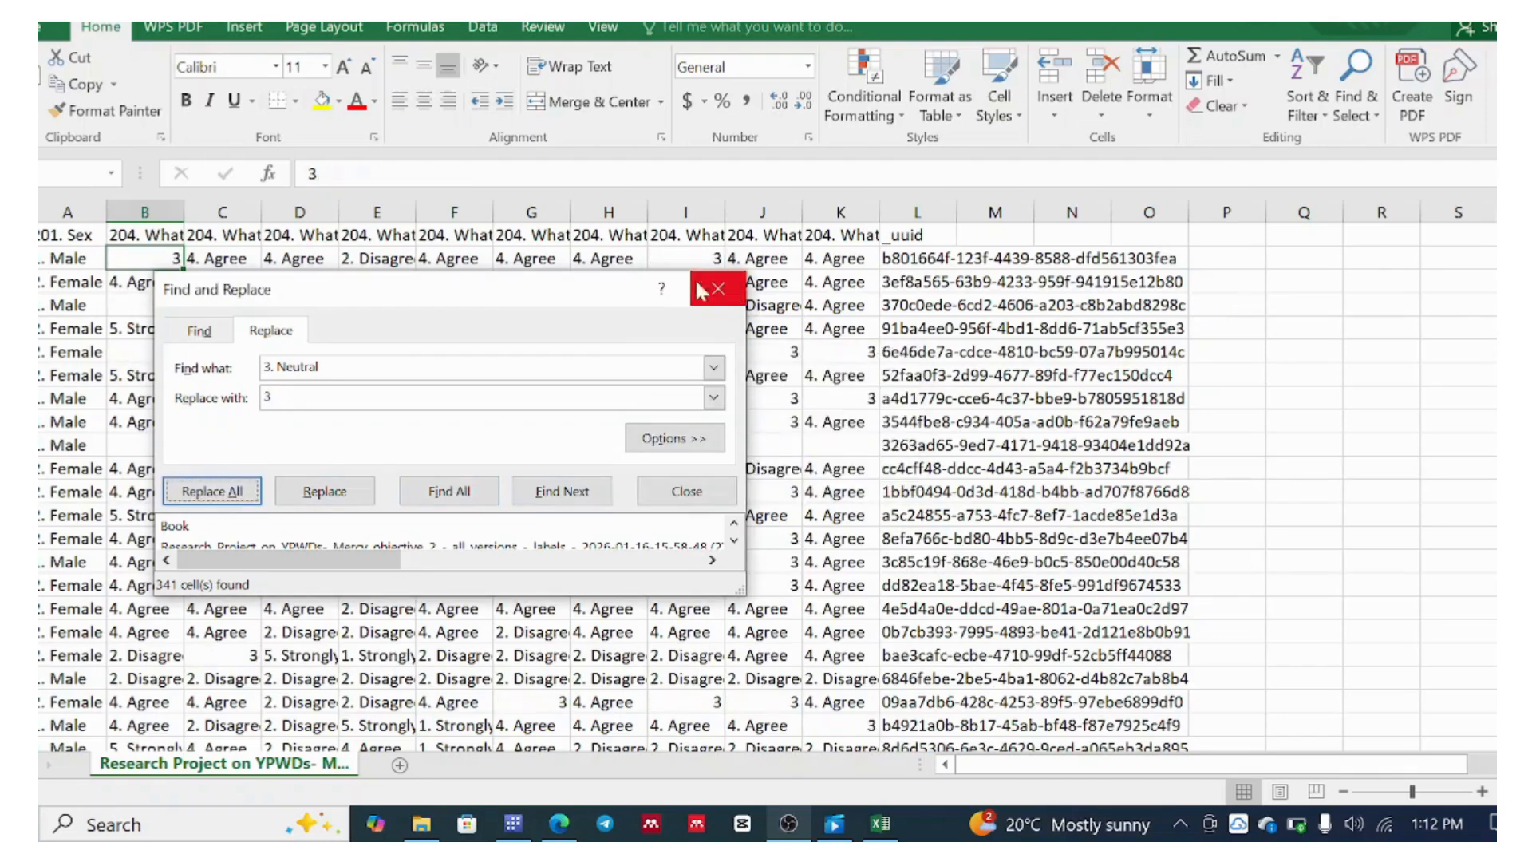
Find all cells containing "4. Agree", copied from C2, and replace every occurrence with 4
left_click(195, 331)
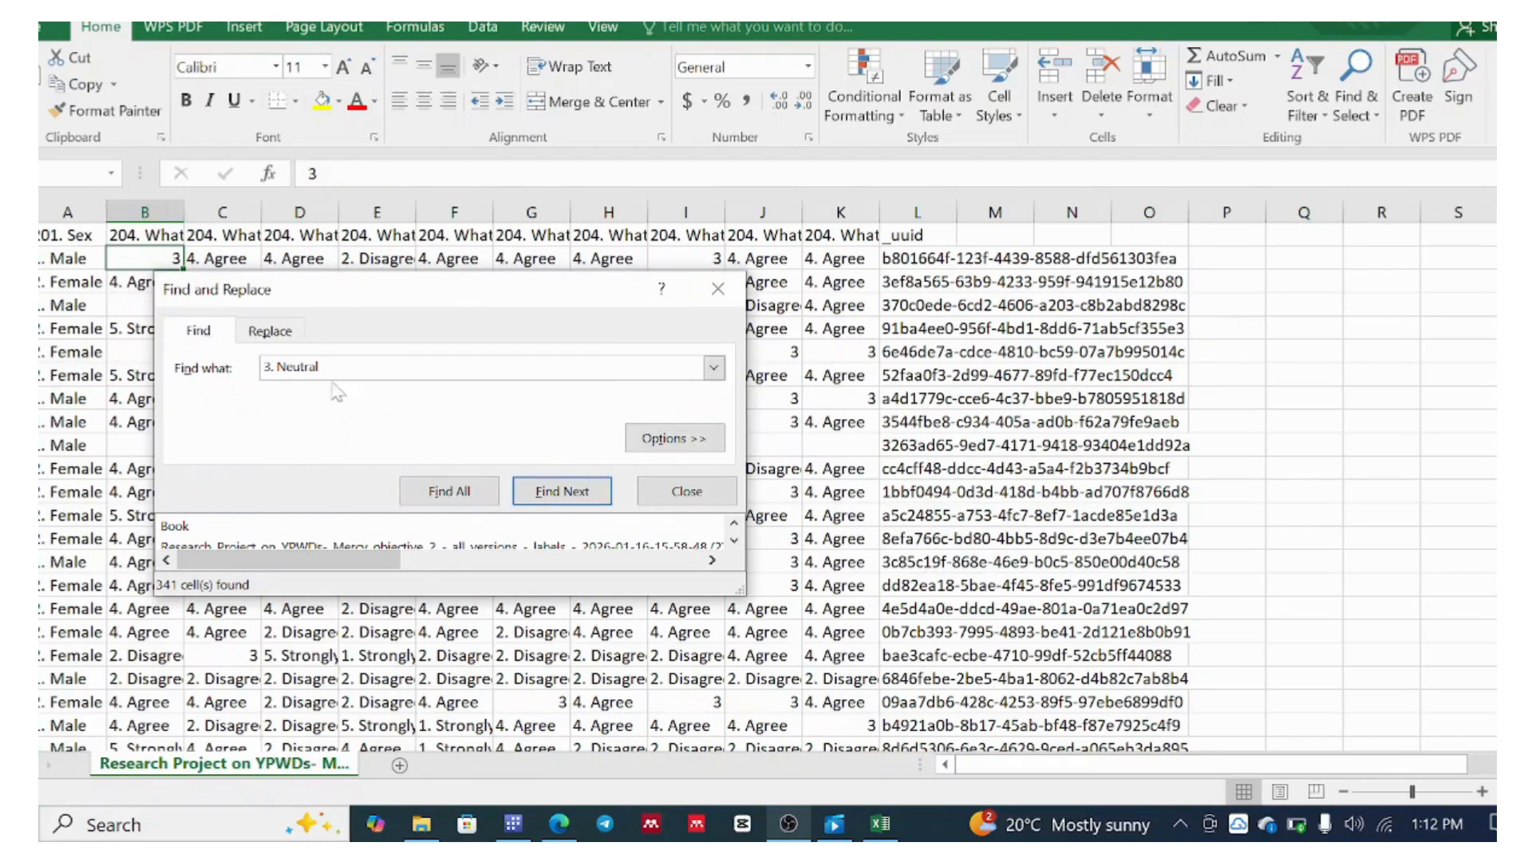
left_click(233, 258)
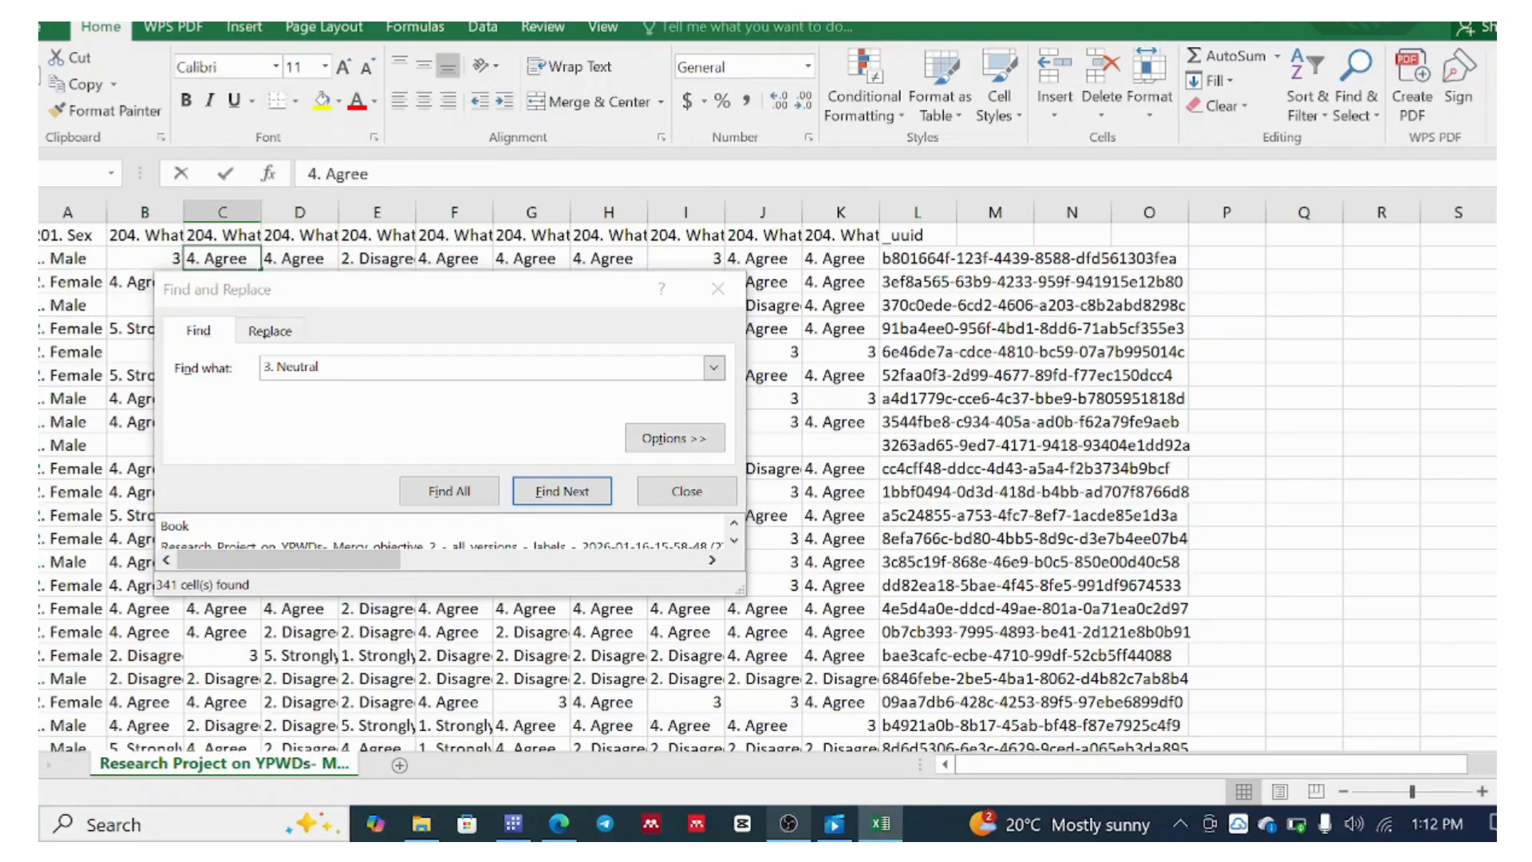
left_click_drag(368, 174, 308, 173)
key("ctrl+c")
left_click(290, 365)
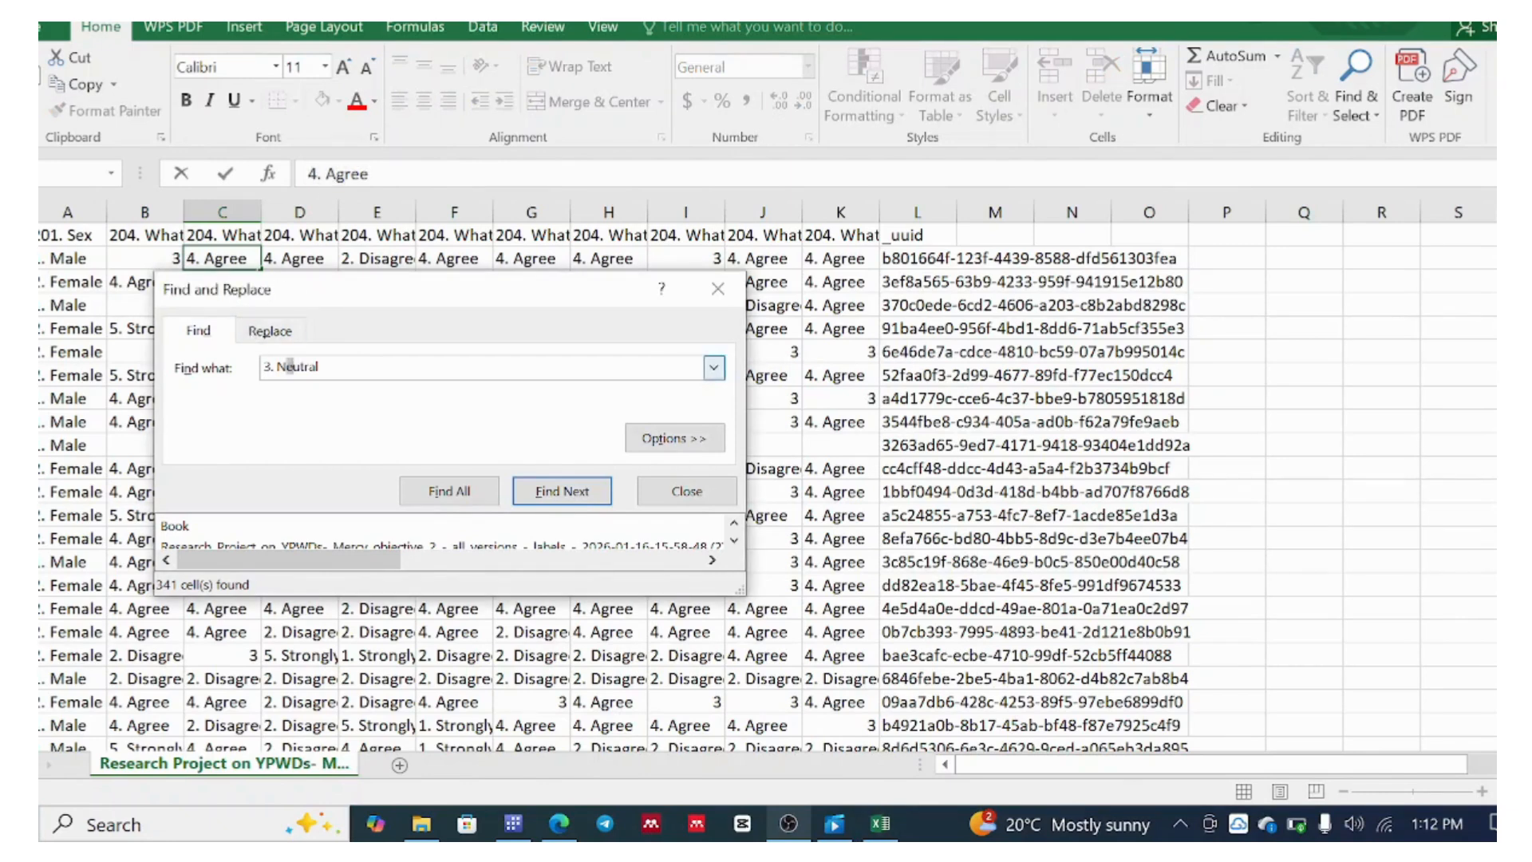
left_click_drag(319, 366, 262, 367)
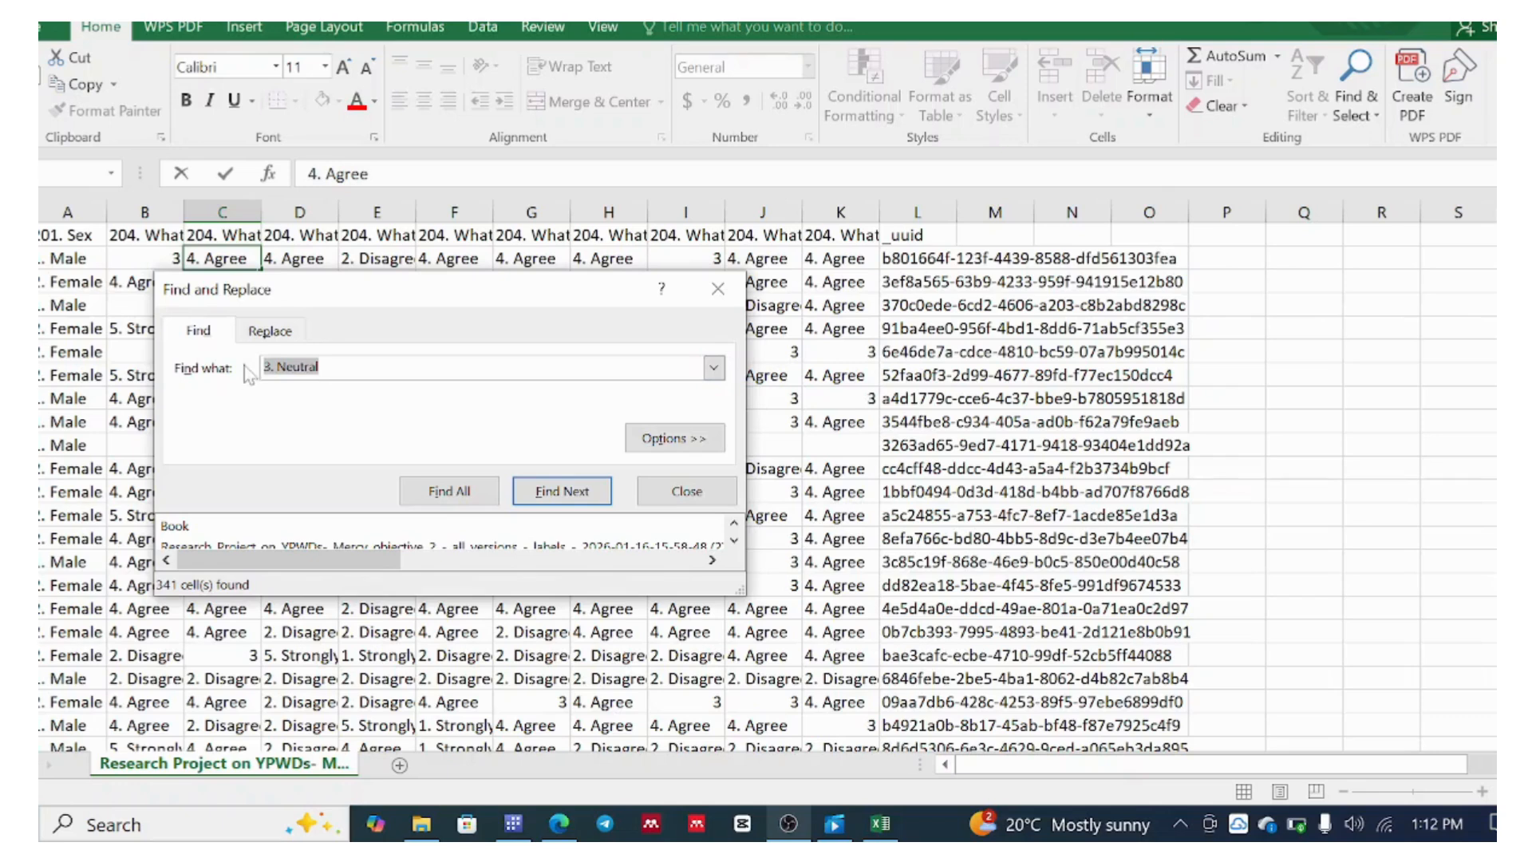
key("ctrl+v")
left_click(479, 491)
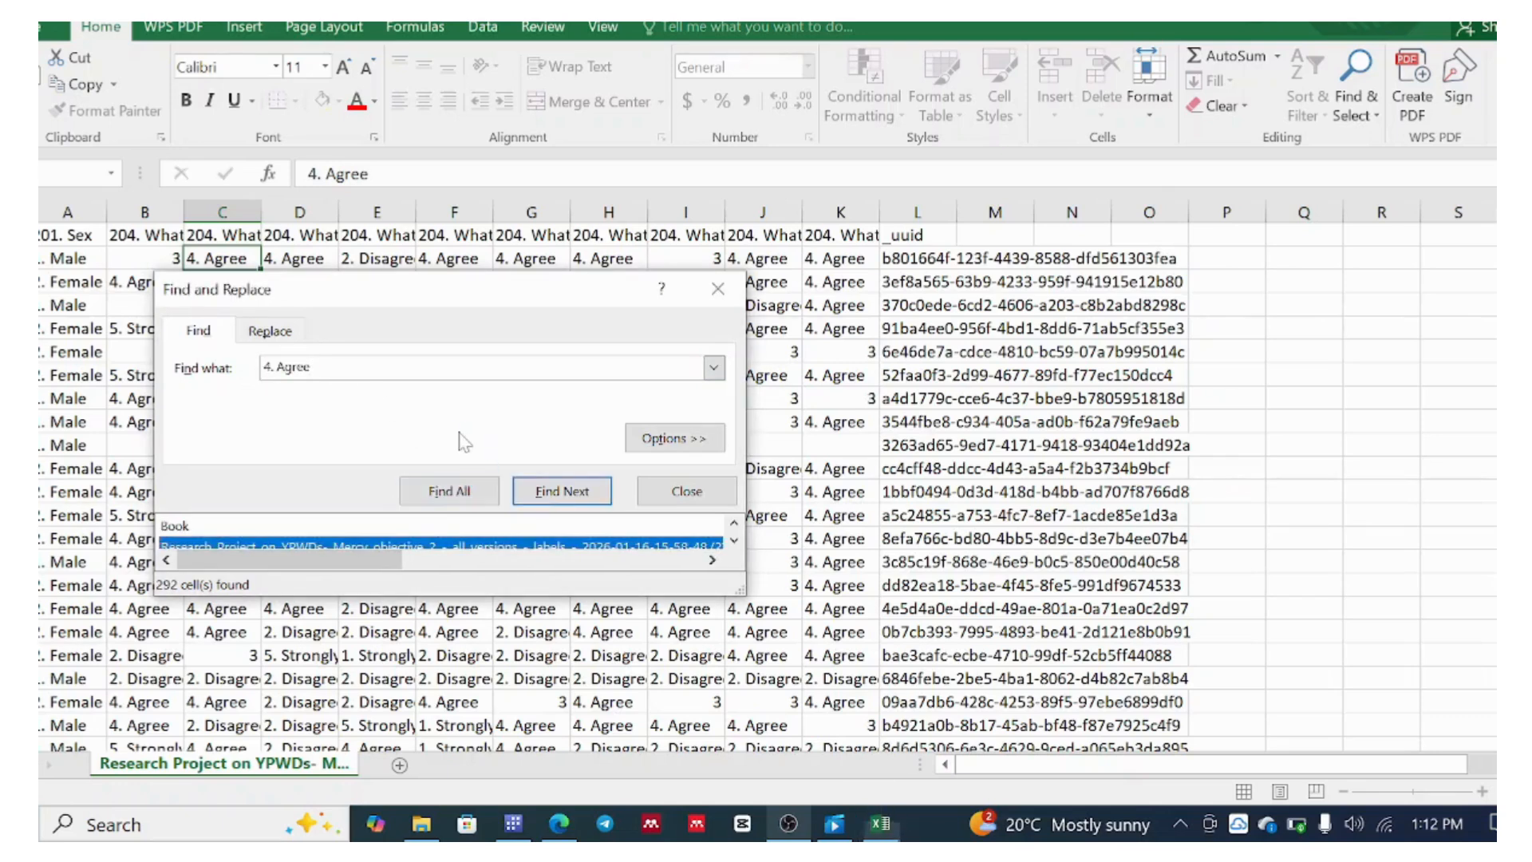
left_click(271, 330)
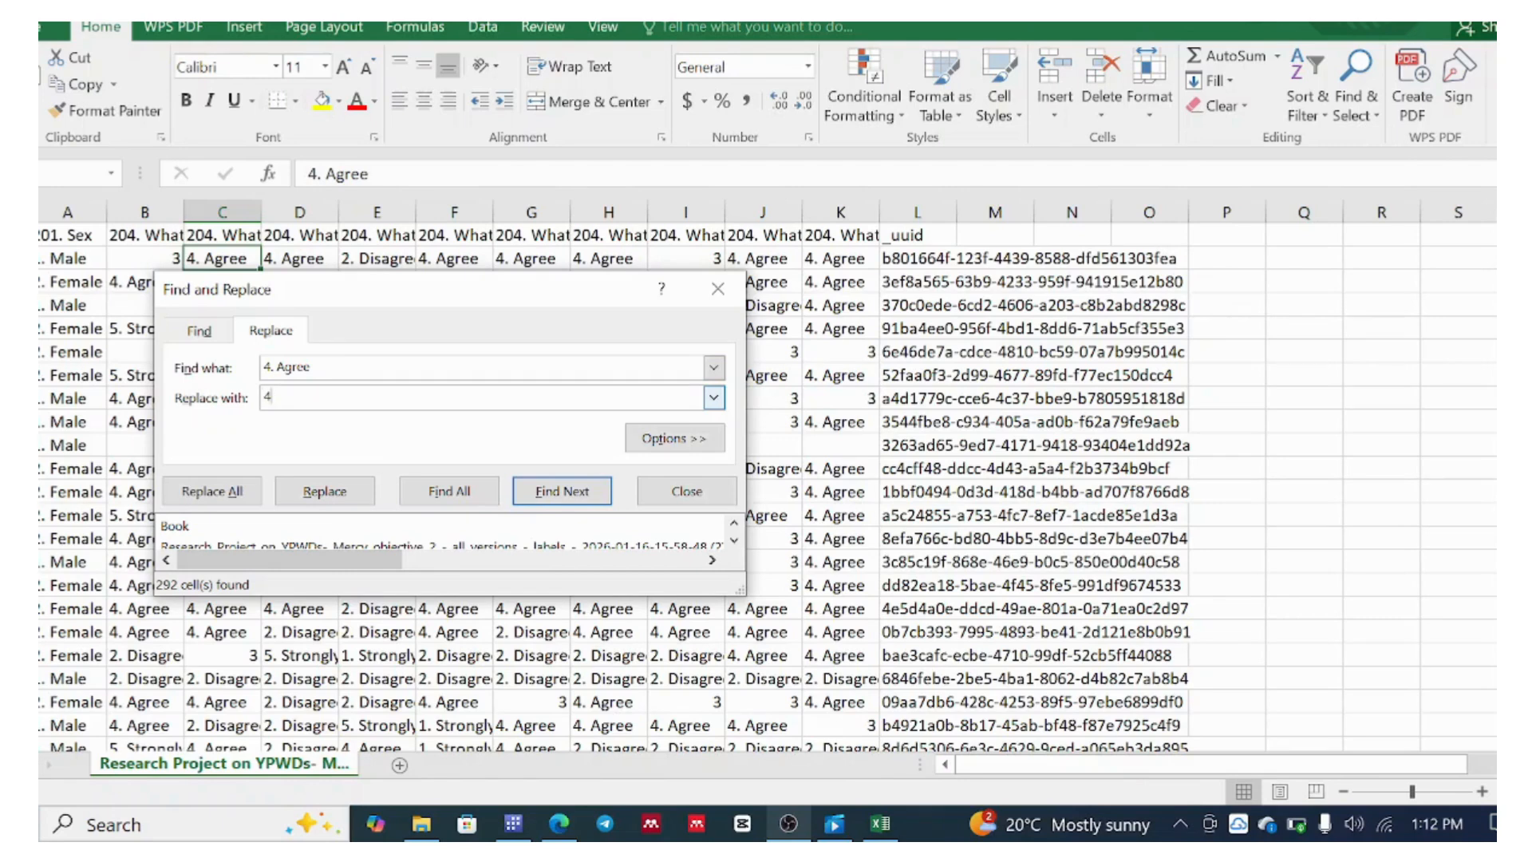
left_click(221, 496)
left_click(750, 473)
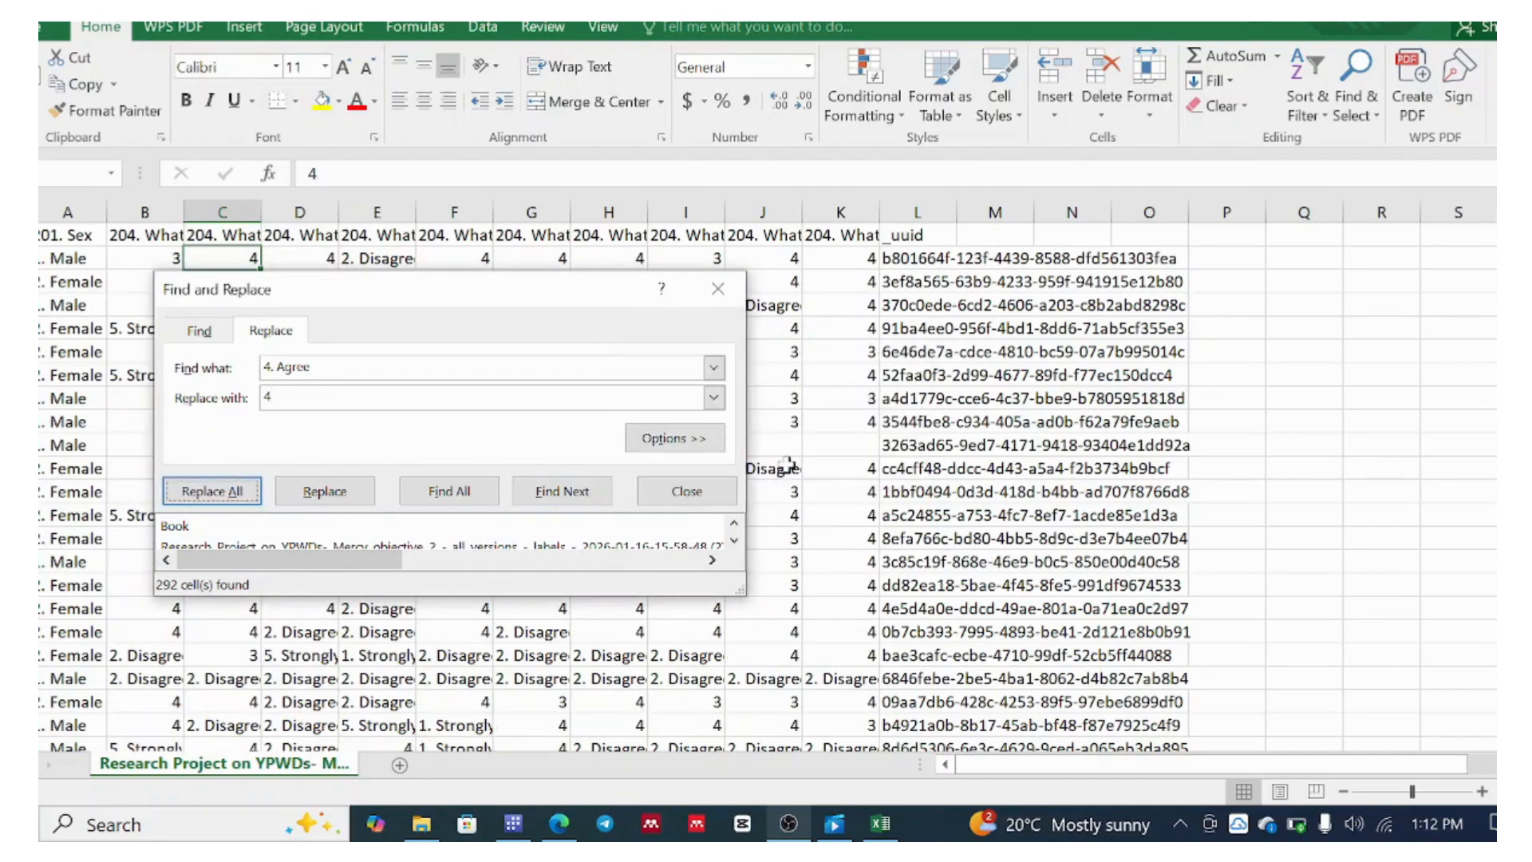
Find all cells containing "2. Disagree", copied from E2, and replace every occurrence with 2
left_click(199, 330)
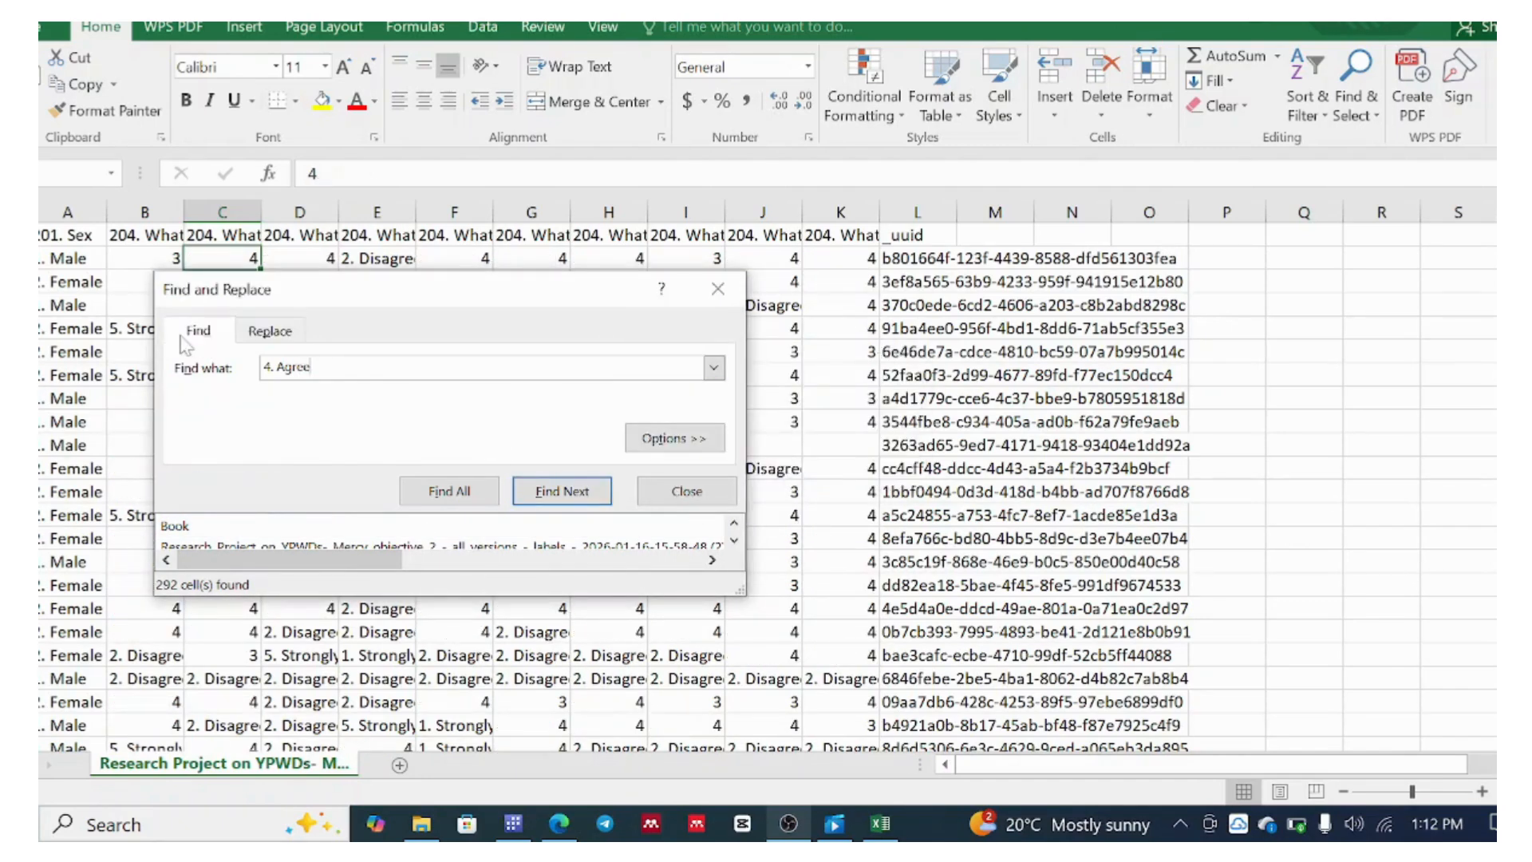
left_click(363, 258)
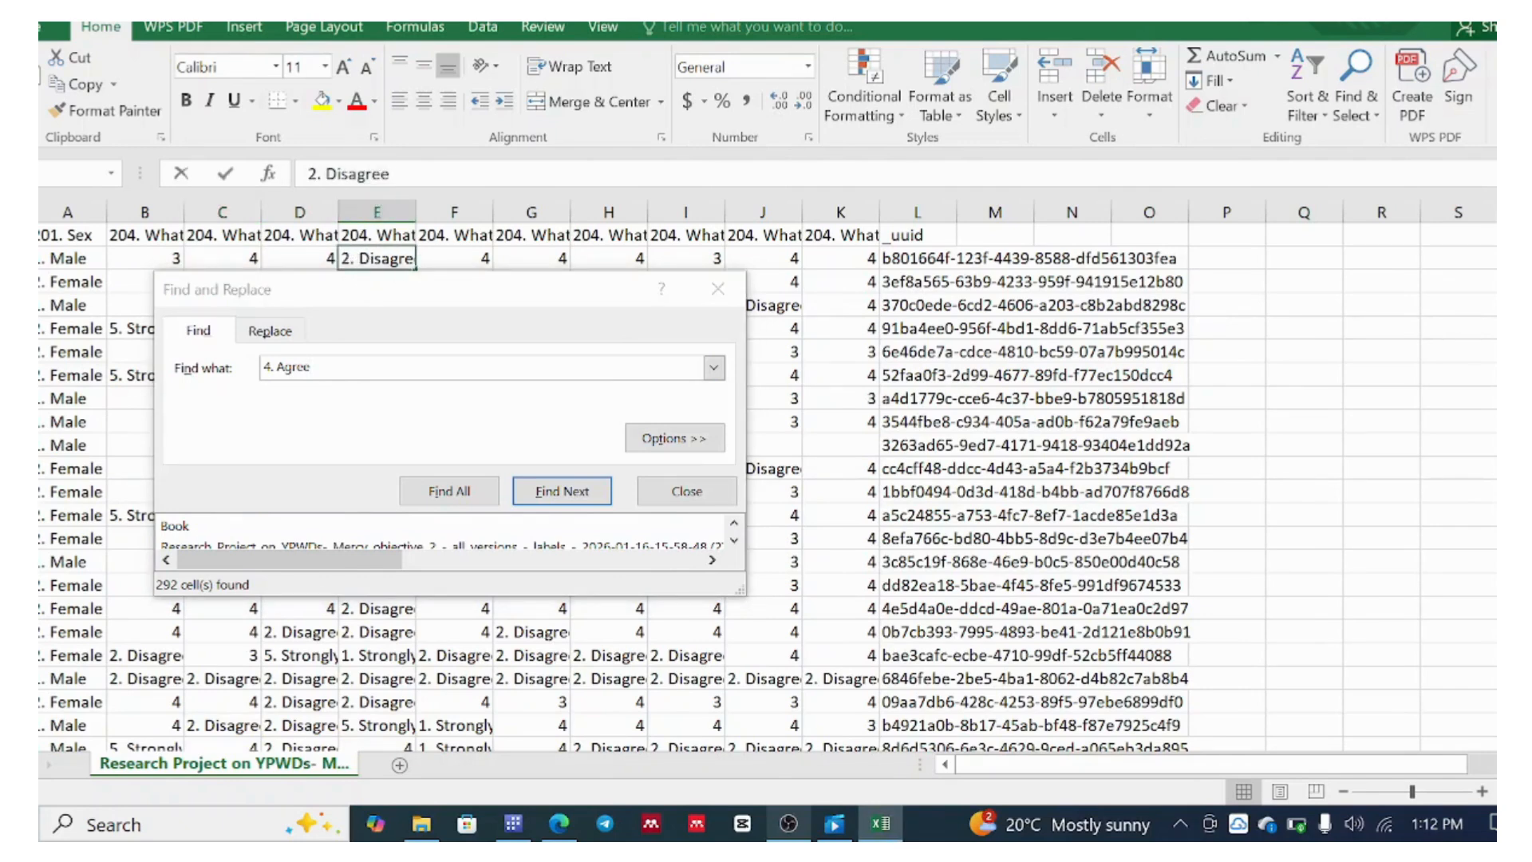
left_click_drag(391, 173, 308, 173)
key("ctrl+c")
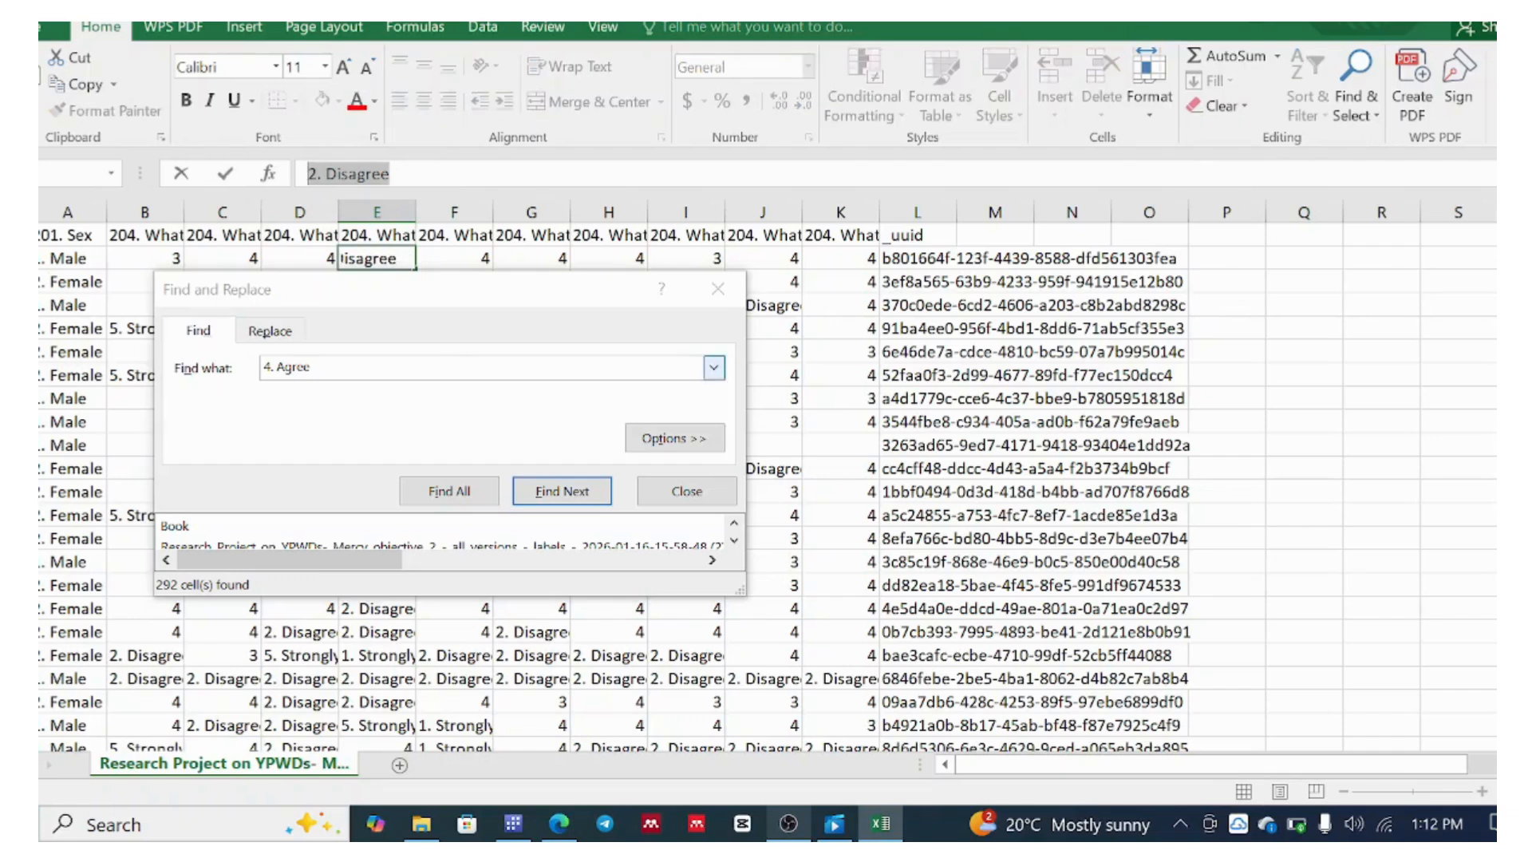
left_click(285, 367)
left_click_drag(312, 367, 261, 369)
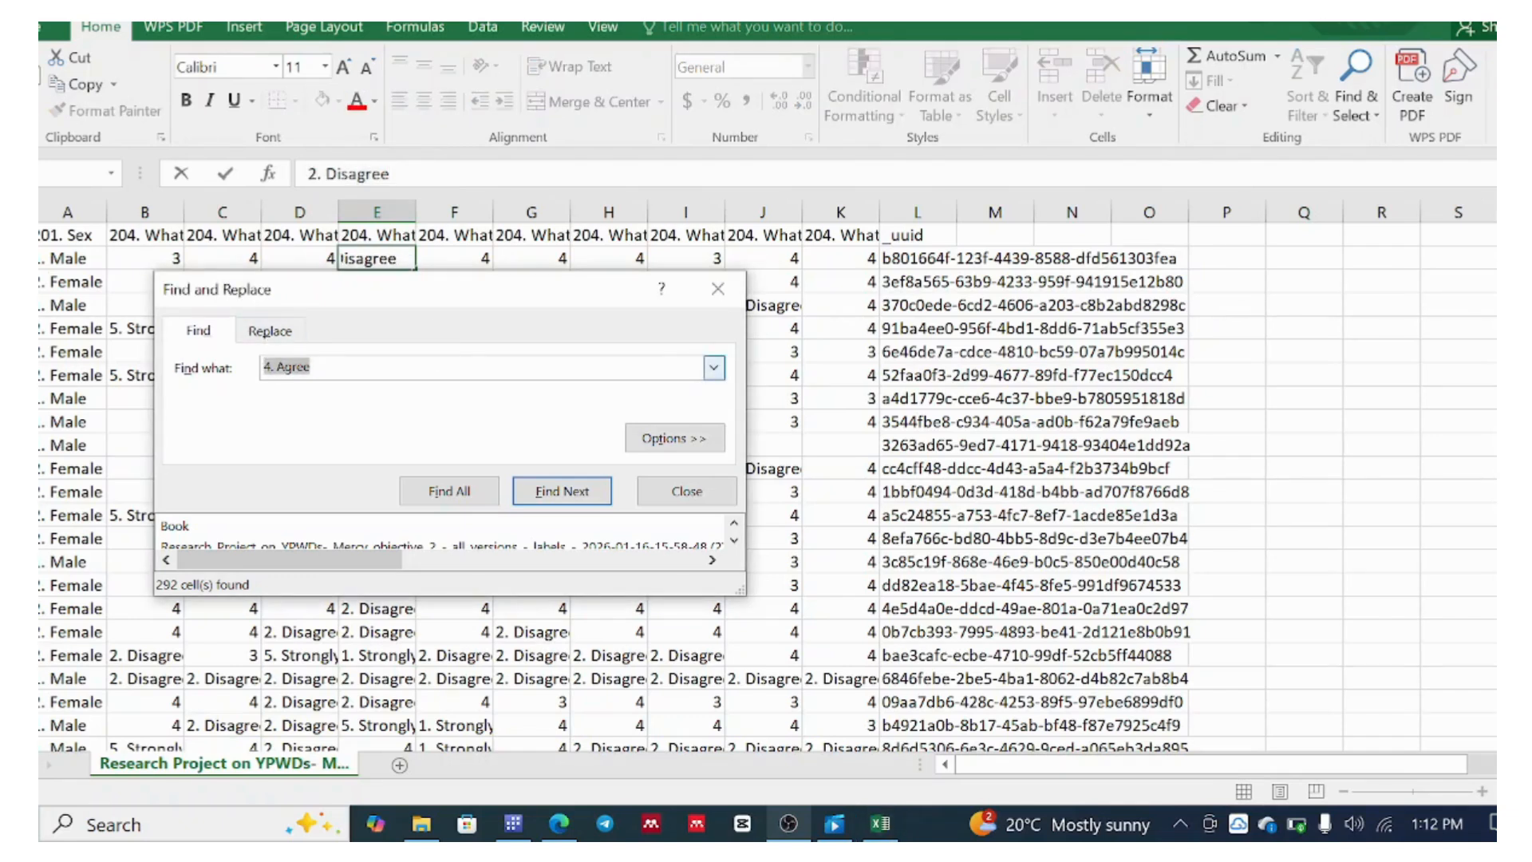
key("ctrl+v")
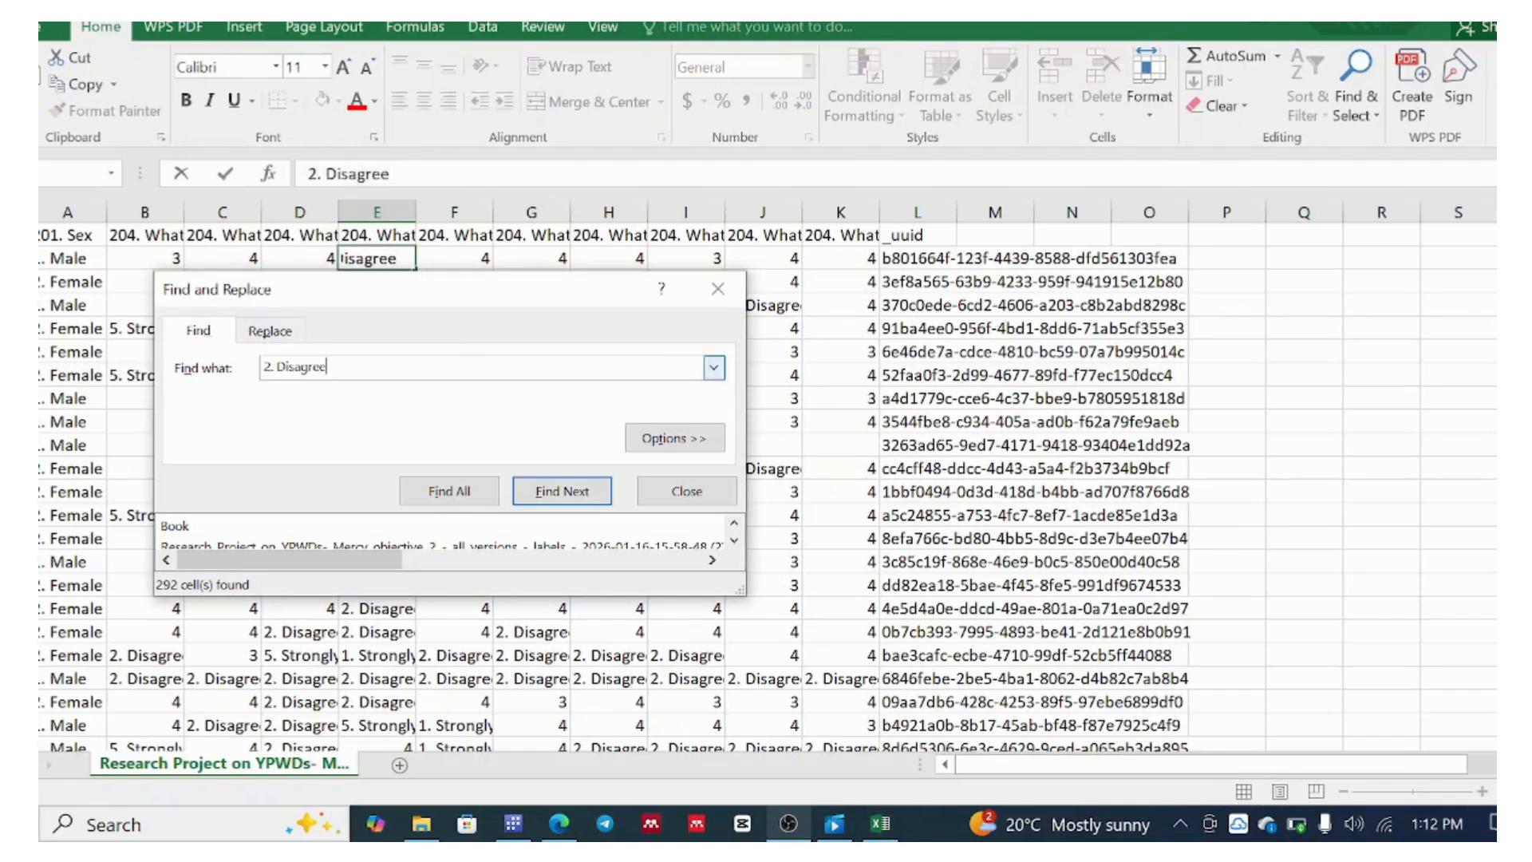
left_click(270, 330)
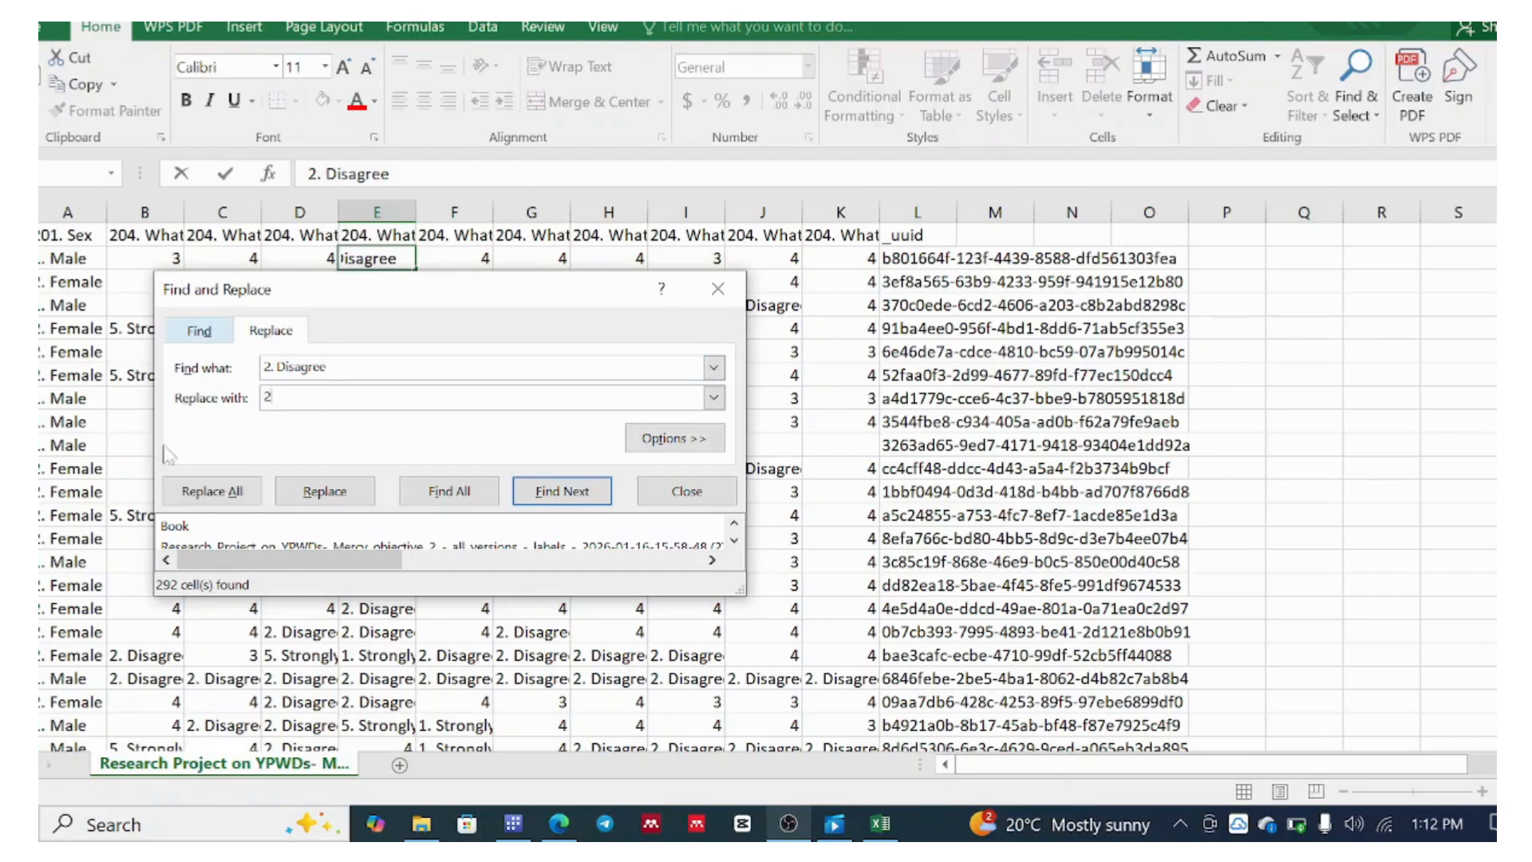
left_click(212, 491)
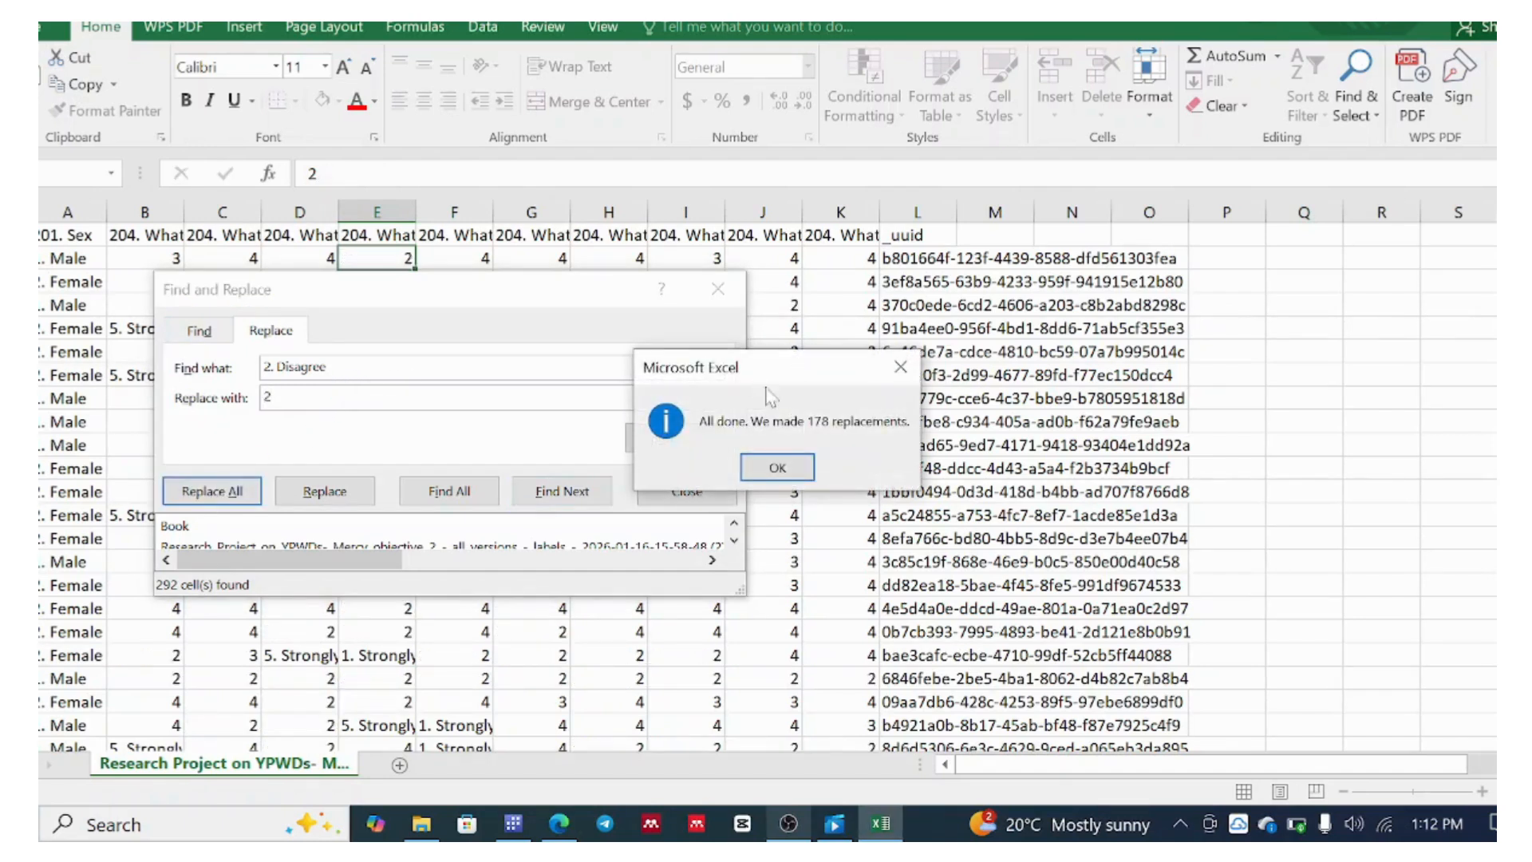
left_click(777, 467)
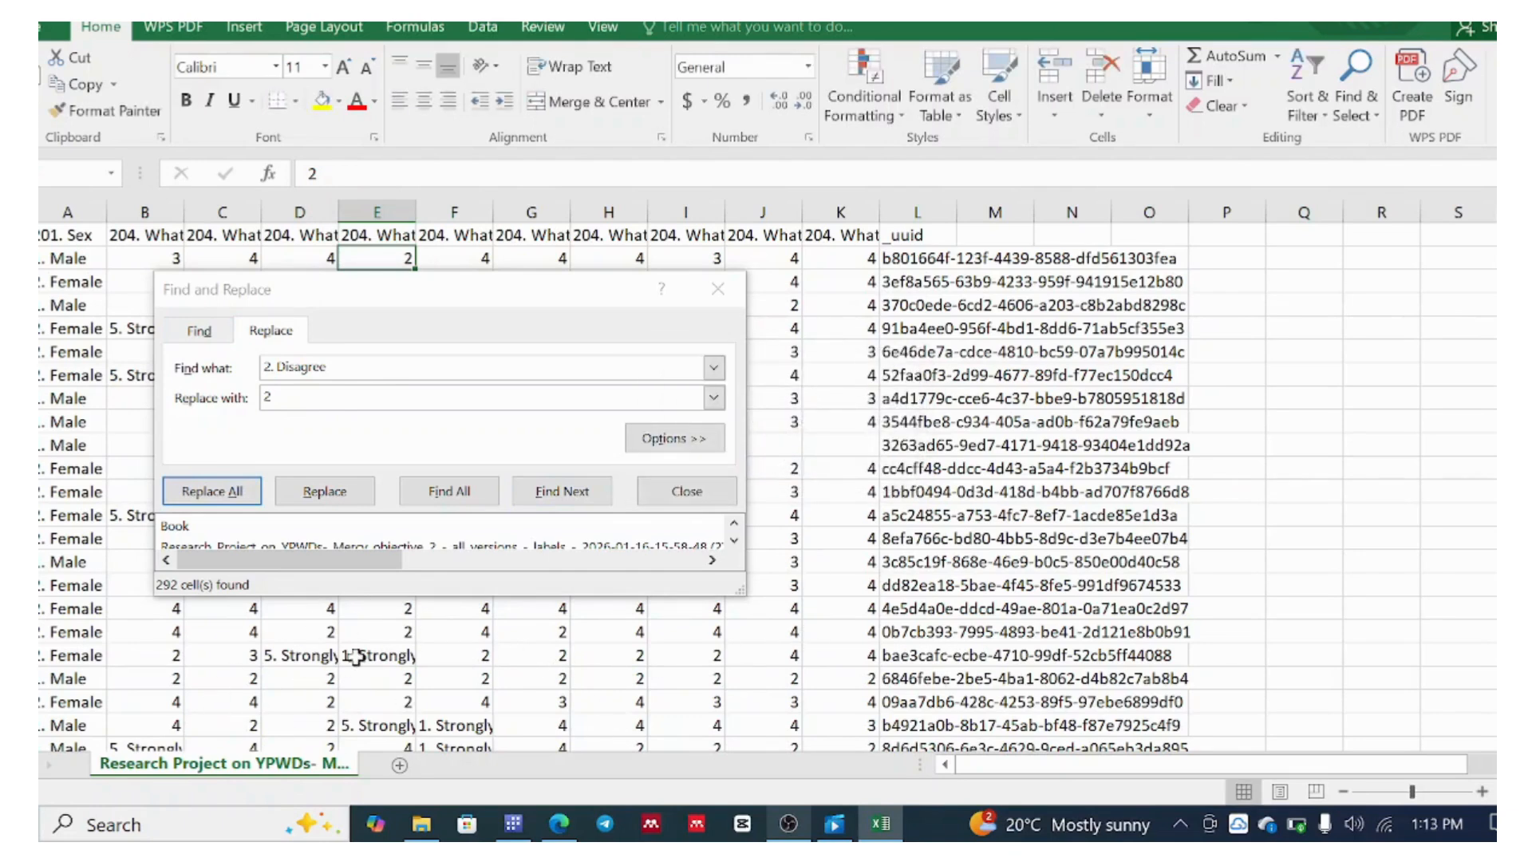
Find all cells containing "5. Strongly Disagree", copied from D19, and replace every occurrence with 5
left_click(304, 652)
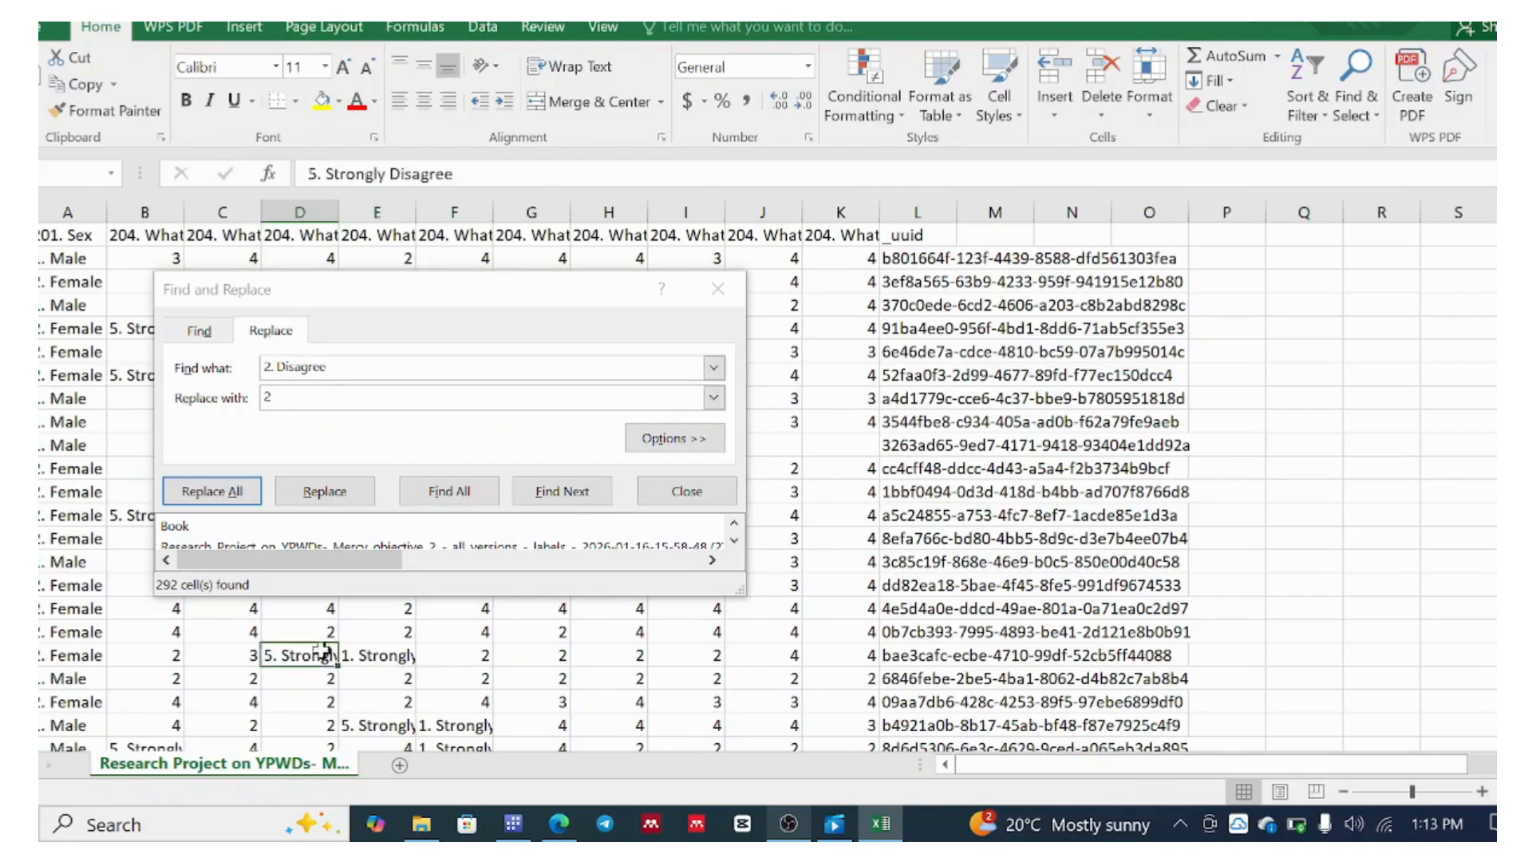
left_click(383, 174)
left_click_drag(308, 174, 454, 174)
key("ctrl+c")
left_click(199, 330)
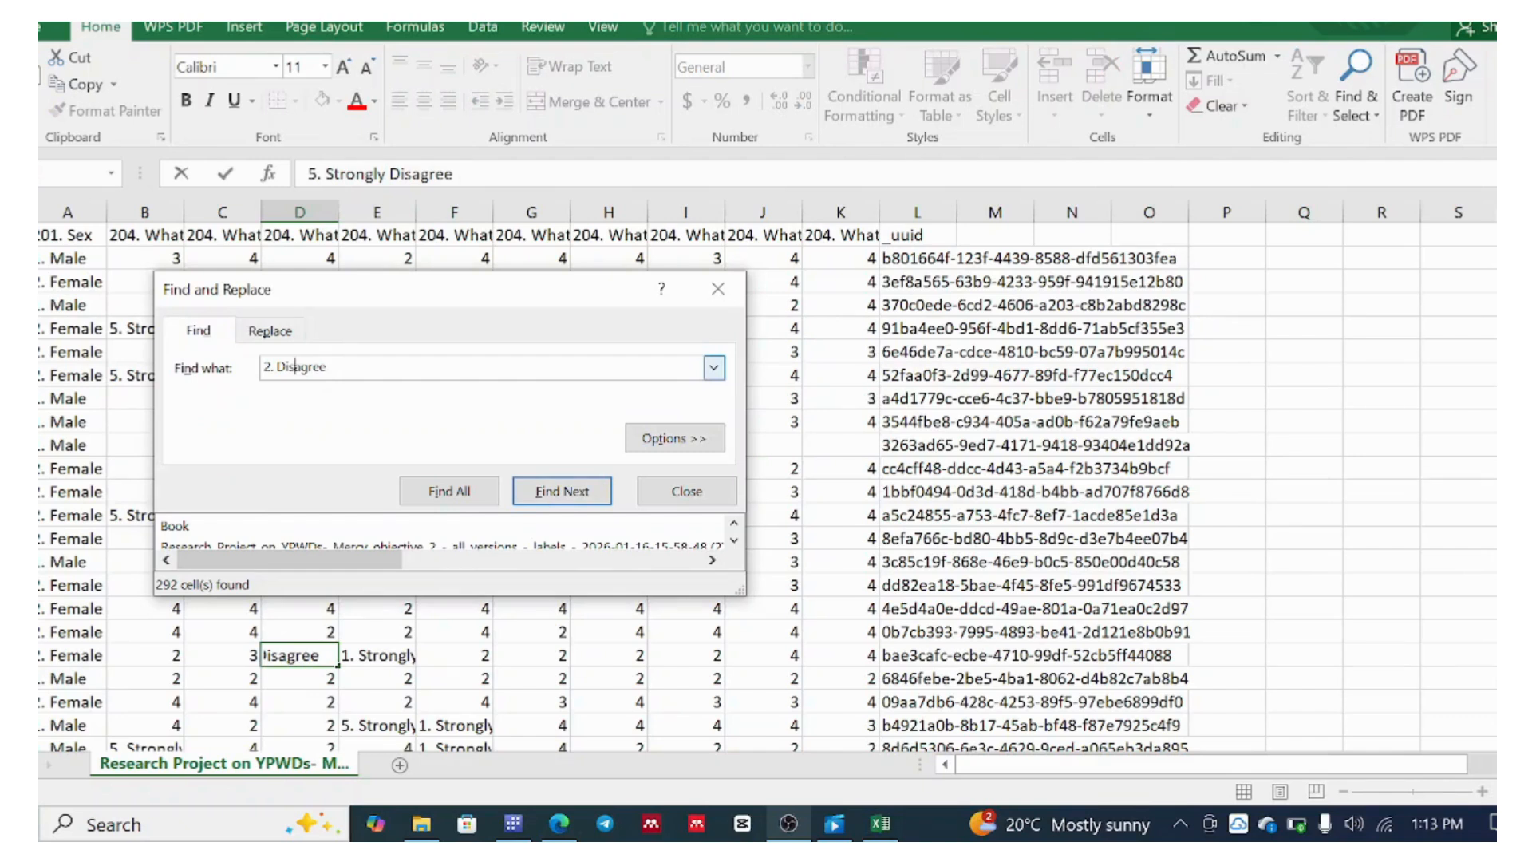
left_click_drag(325, 367, 243, 377)
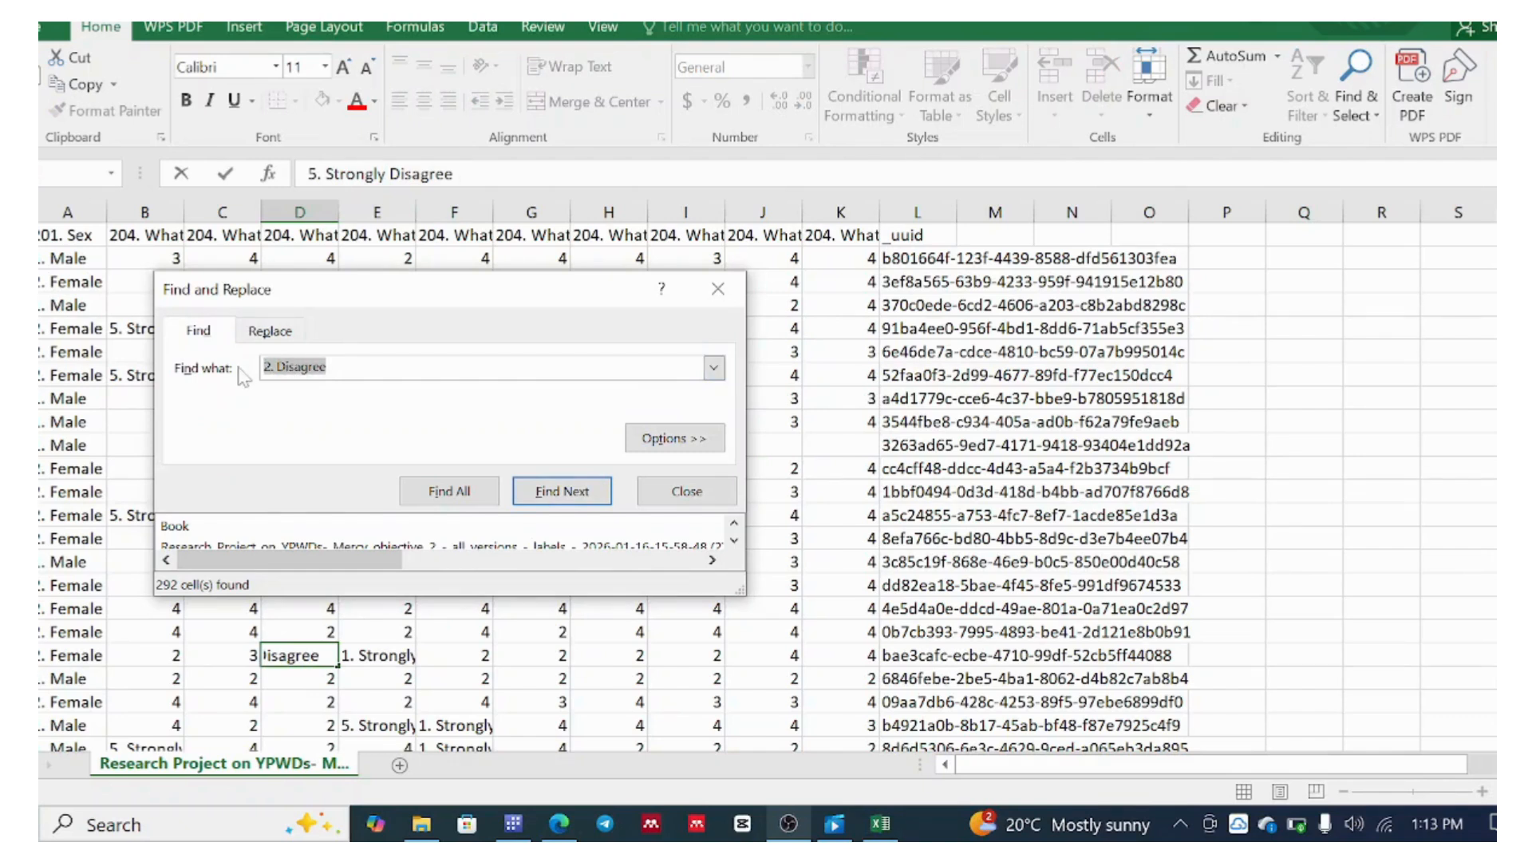
key("ctrl+v")
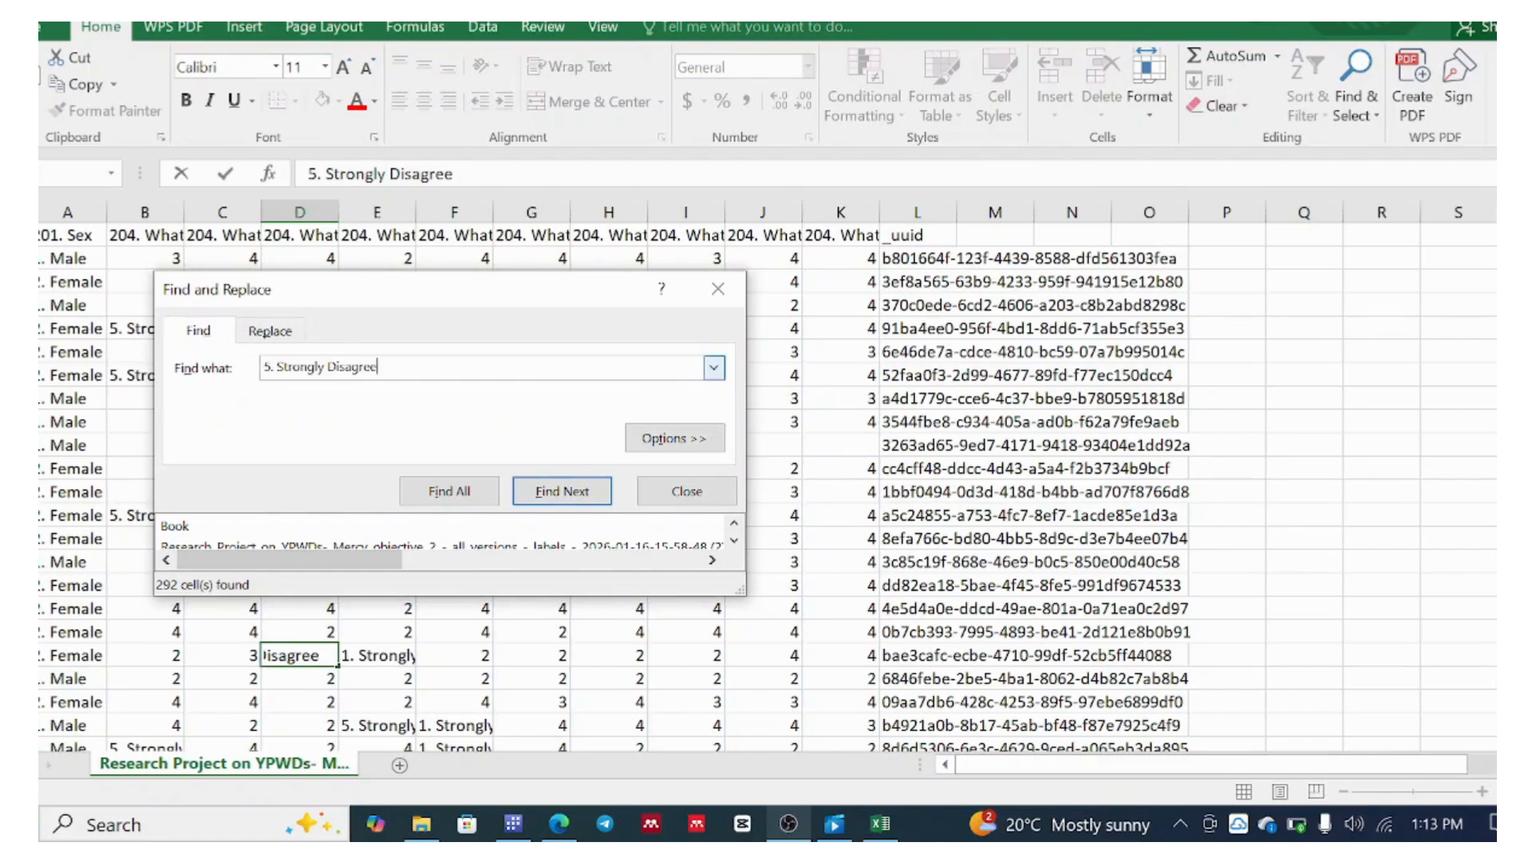
left_click(268, 336)
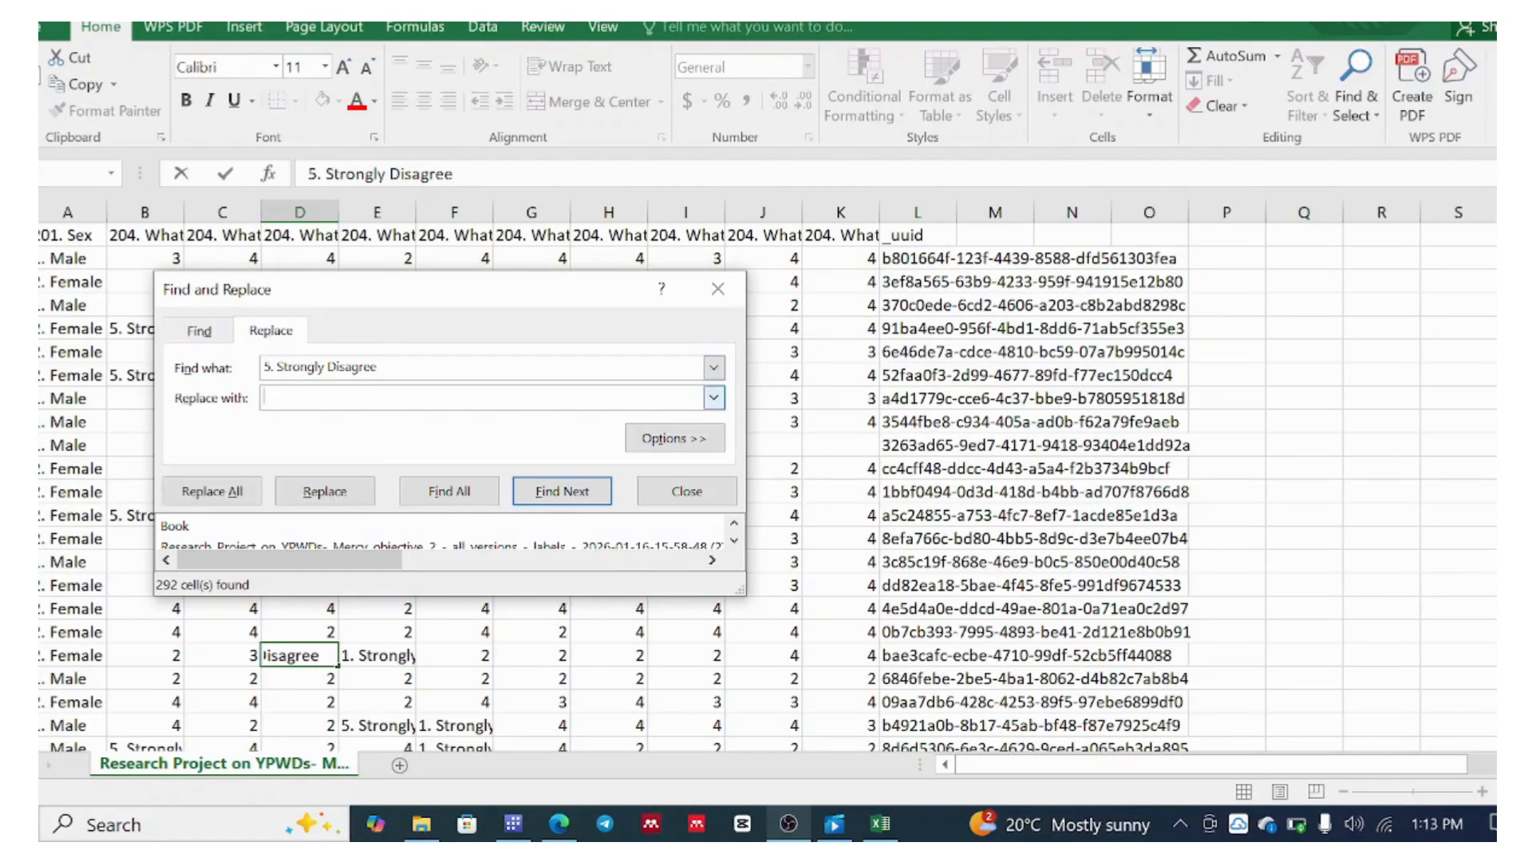
type("5")
left_click(212, 491)
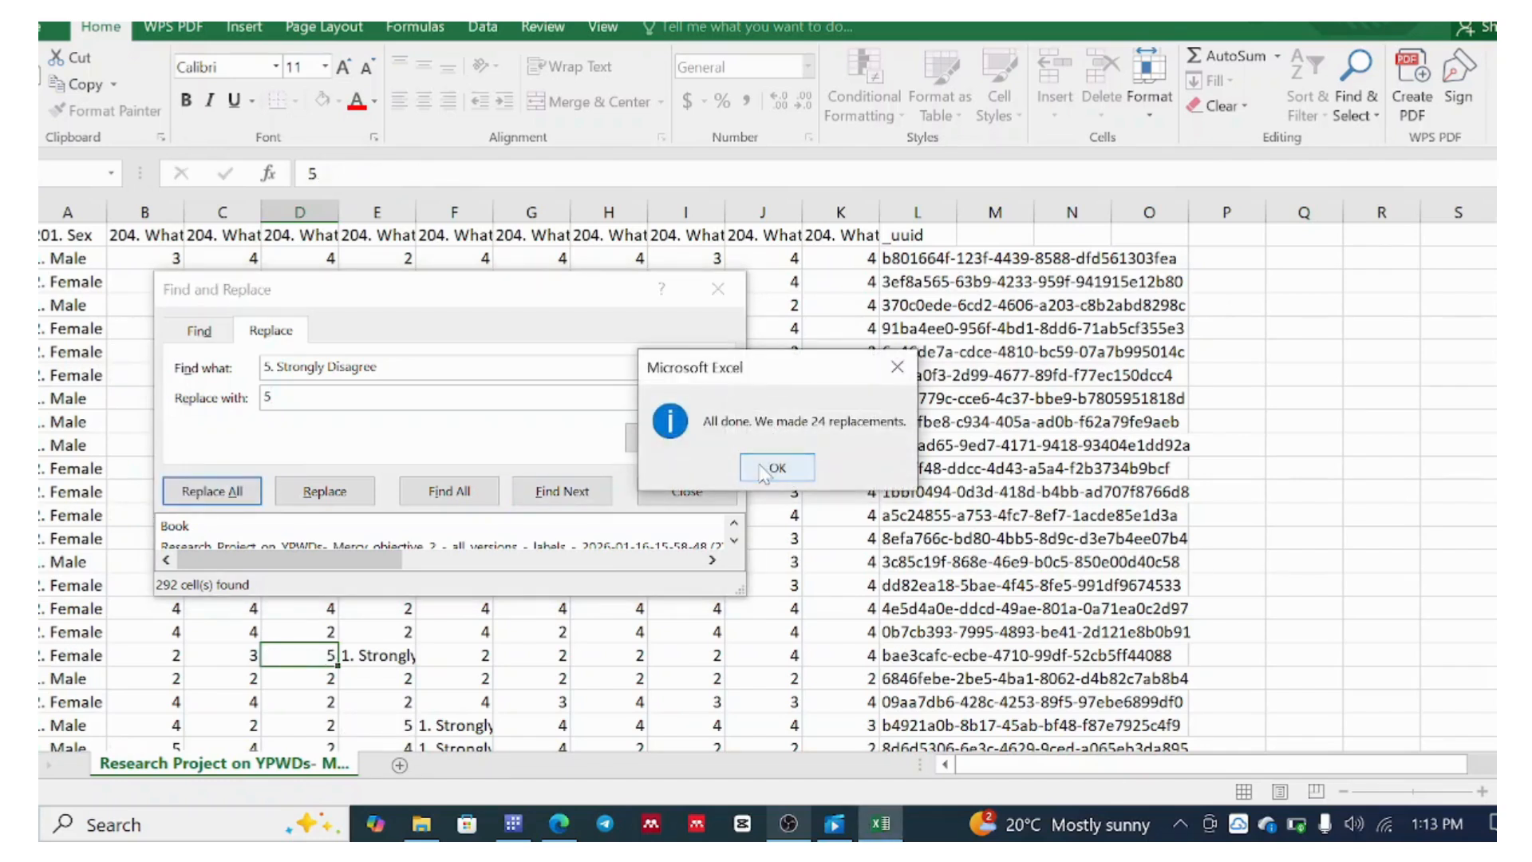
left_click(777, 467)
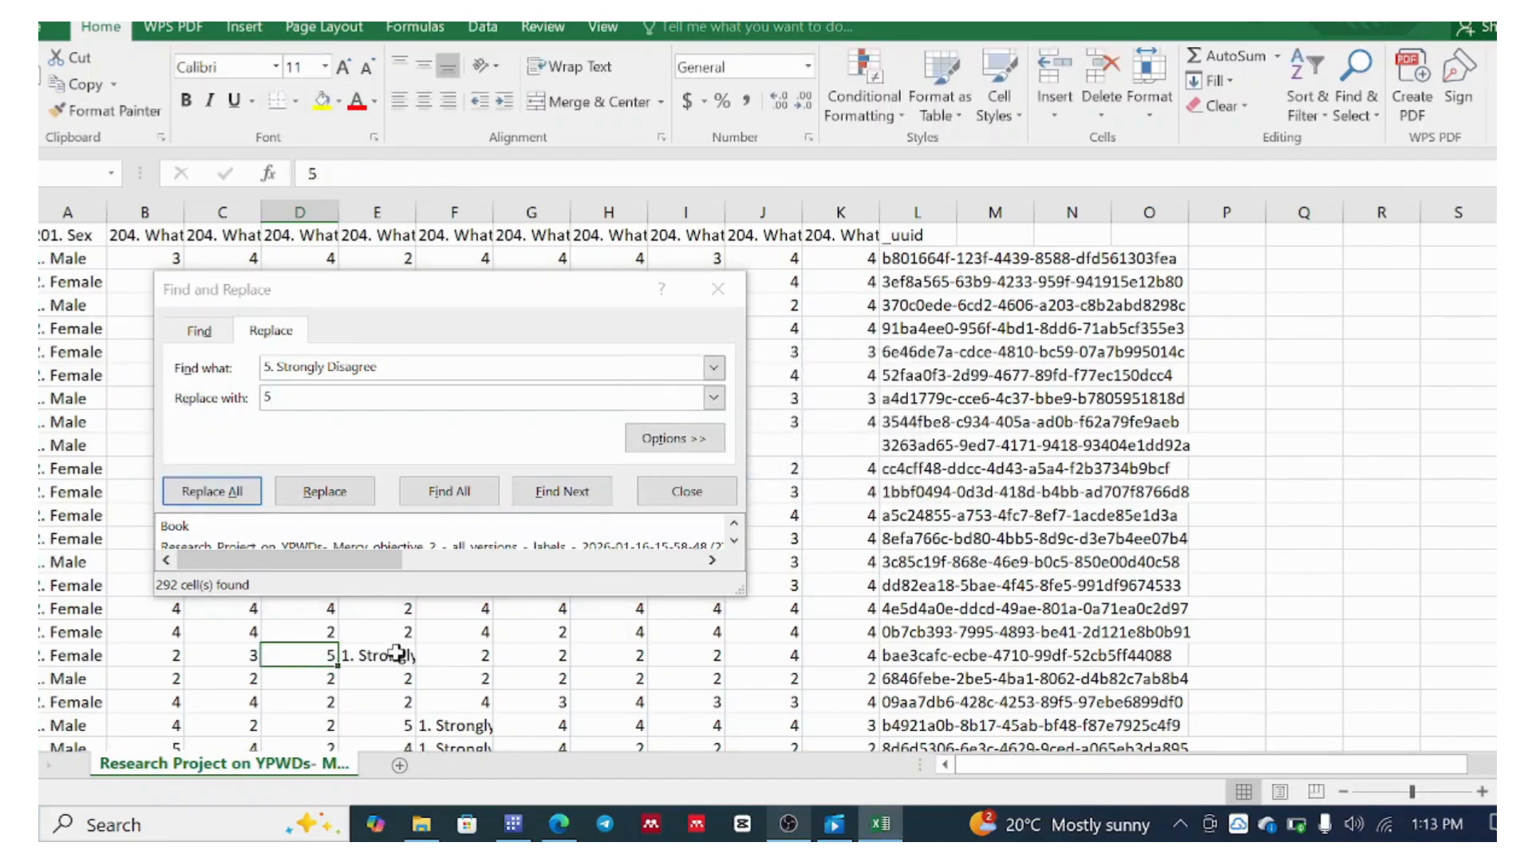
Replace every occurrence of "1. Strongly Disagree", copied from E19, with 1 and close the Find and Replace dialog
left_click(402, 656)
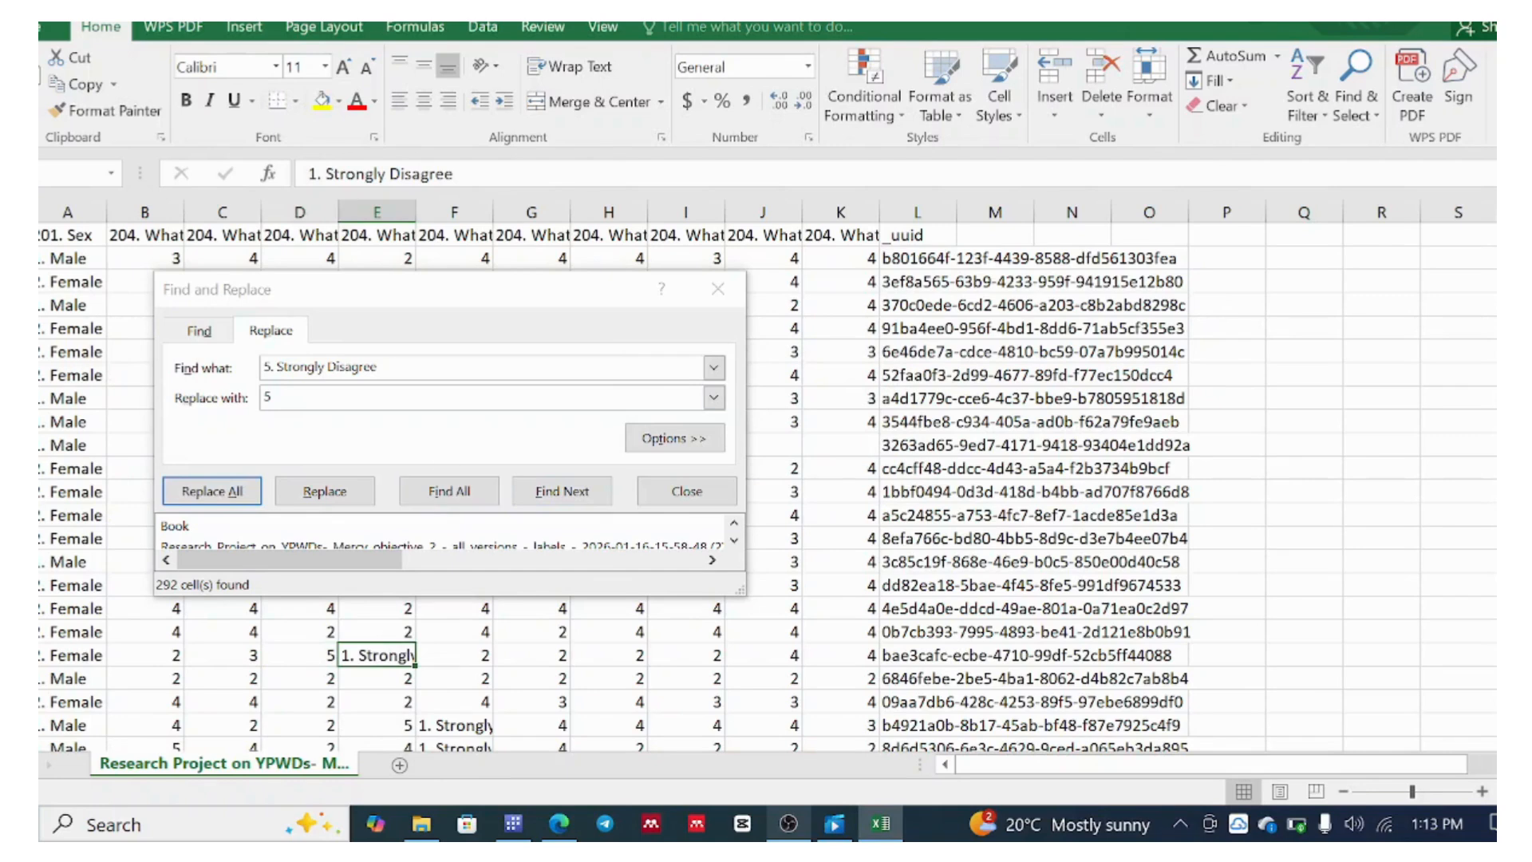
left_click_drag(452, 174, 307, 174)
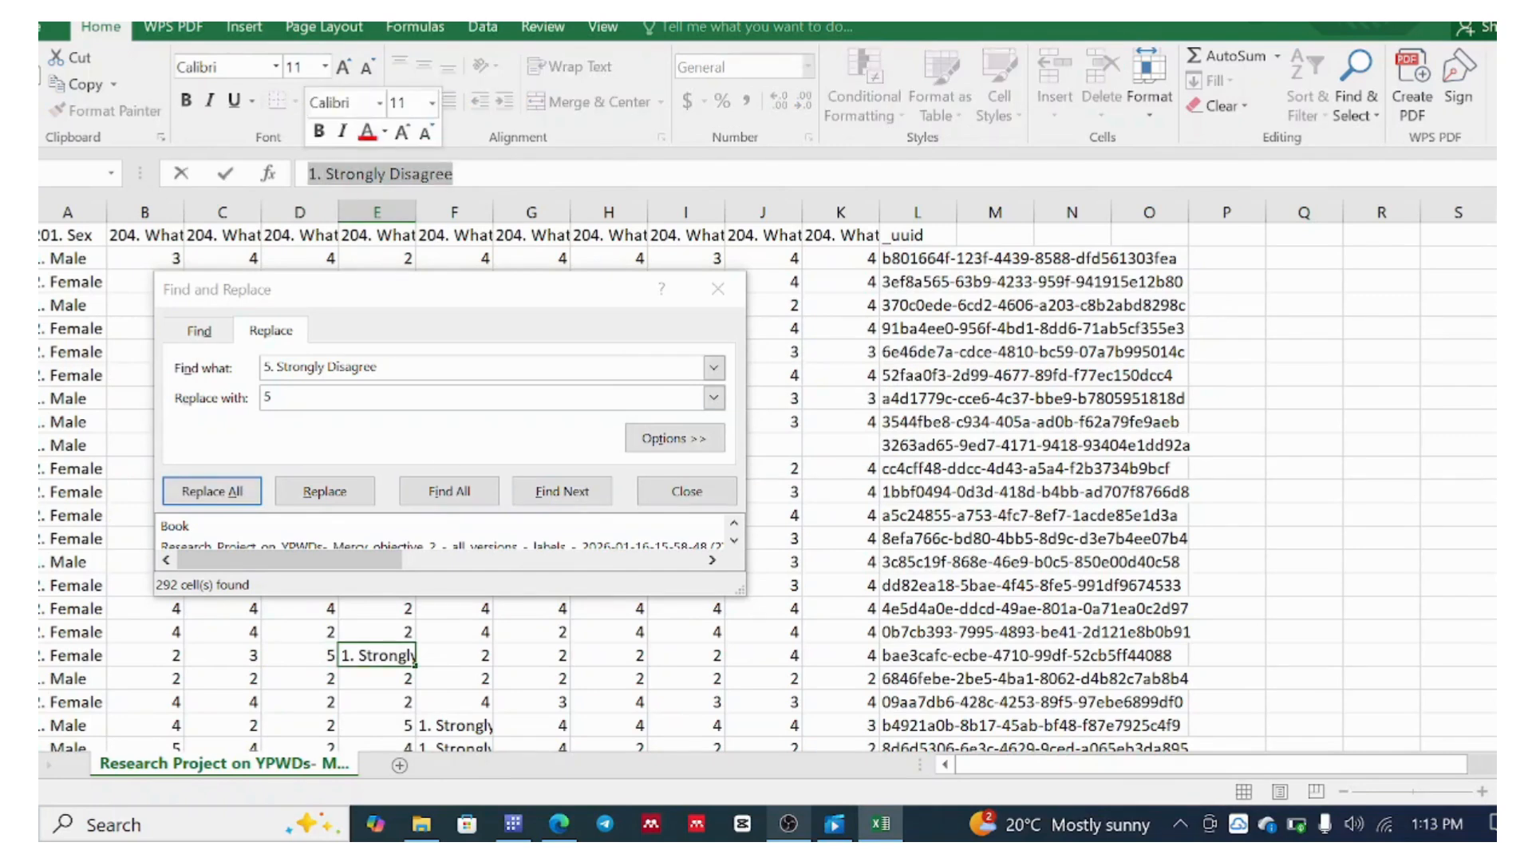
key("ctrl+c")
left_click(208, 329)
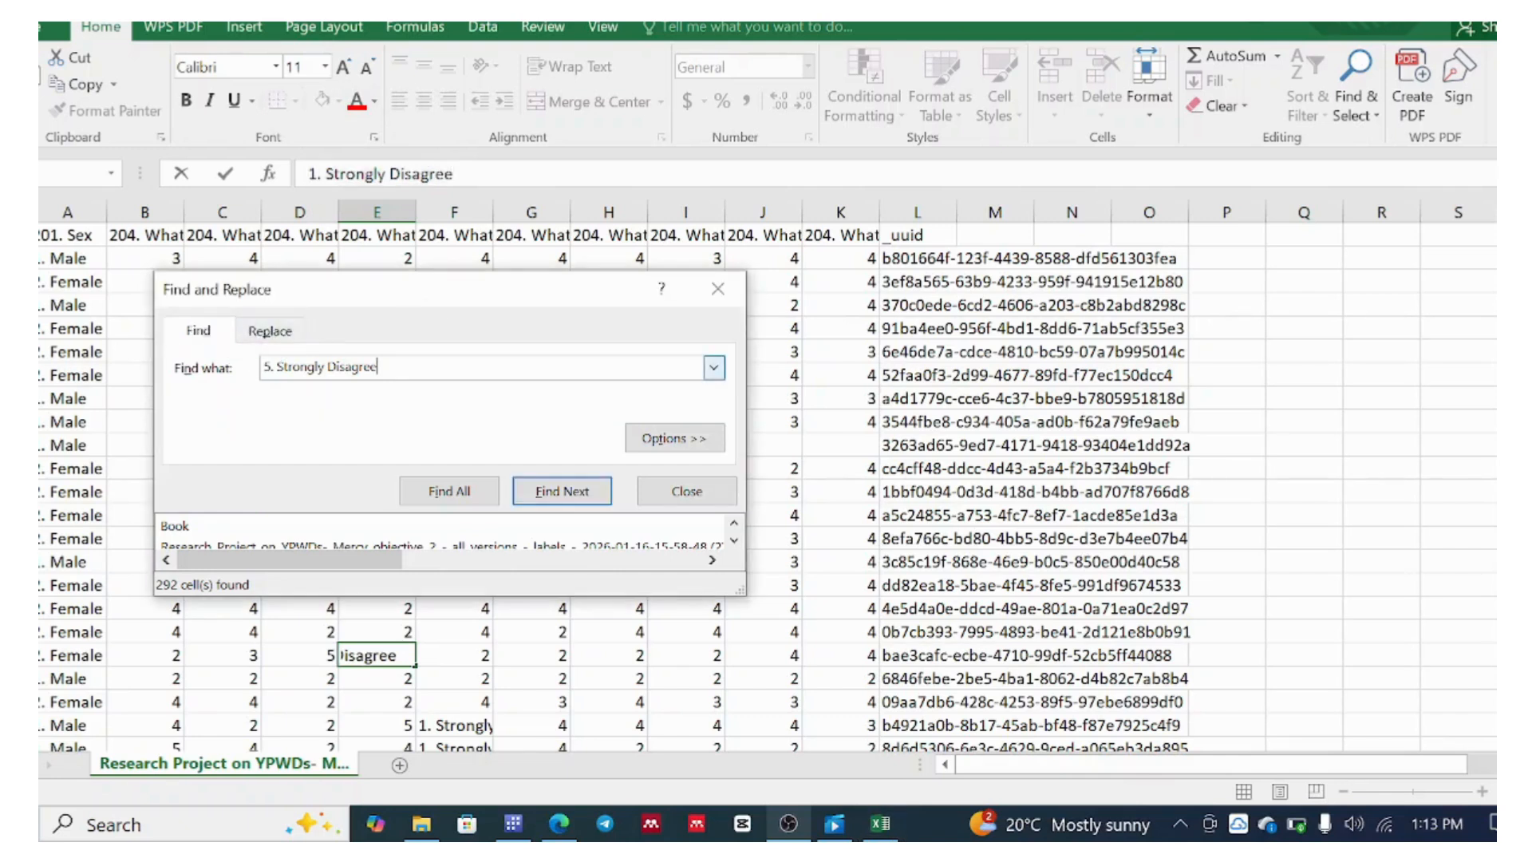
left_click_drag(371, 367, 265, 367)
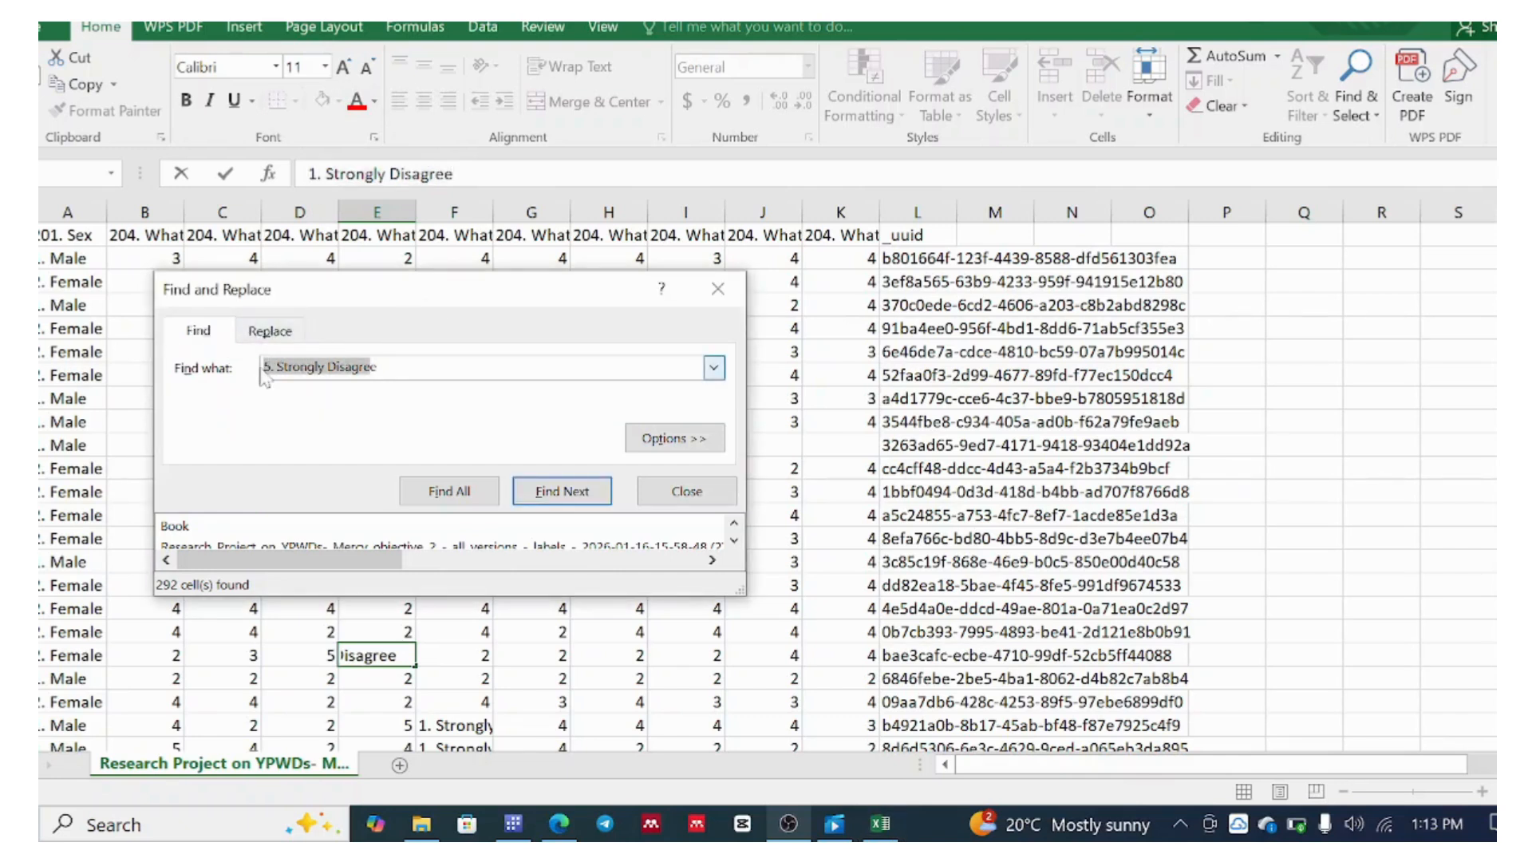
key("ctrl+v")
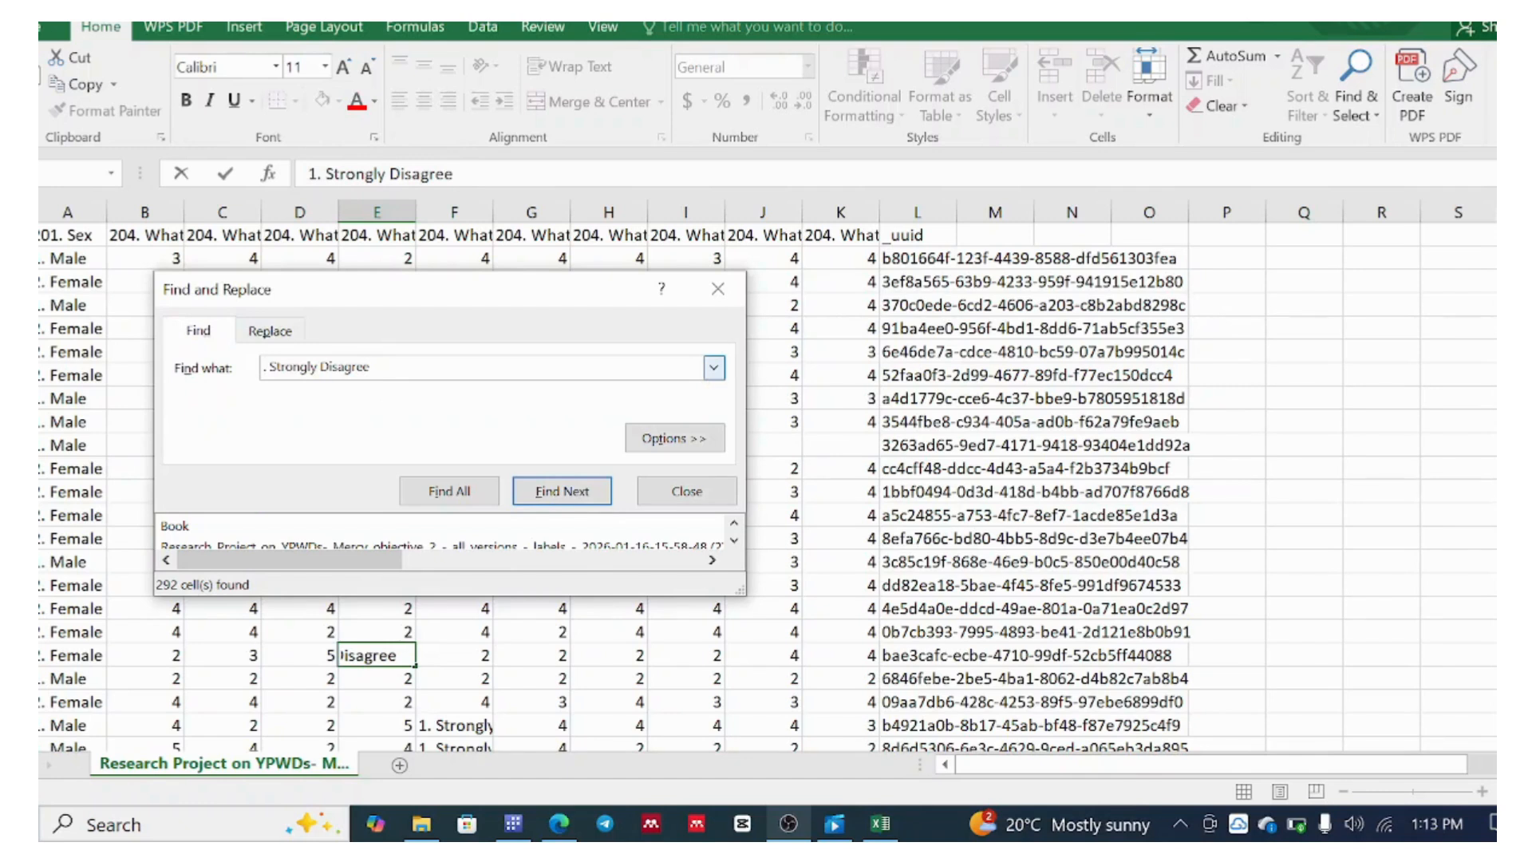
key("ctrl+shift+Left")
key("ctrl+shift+Left")
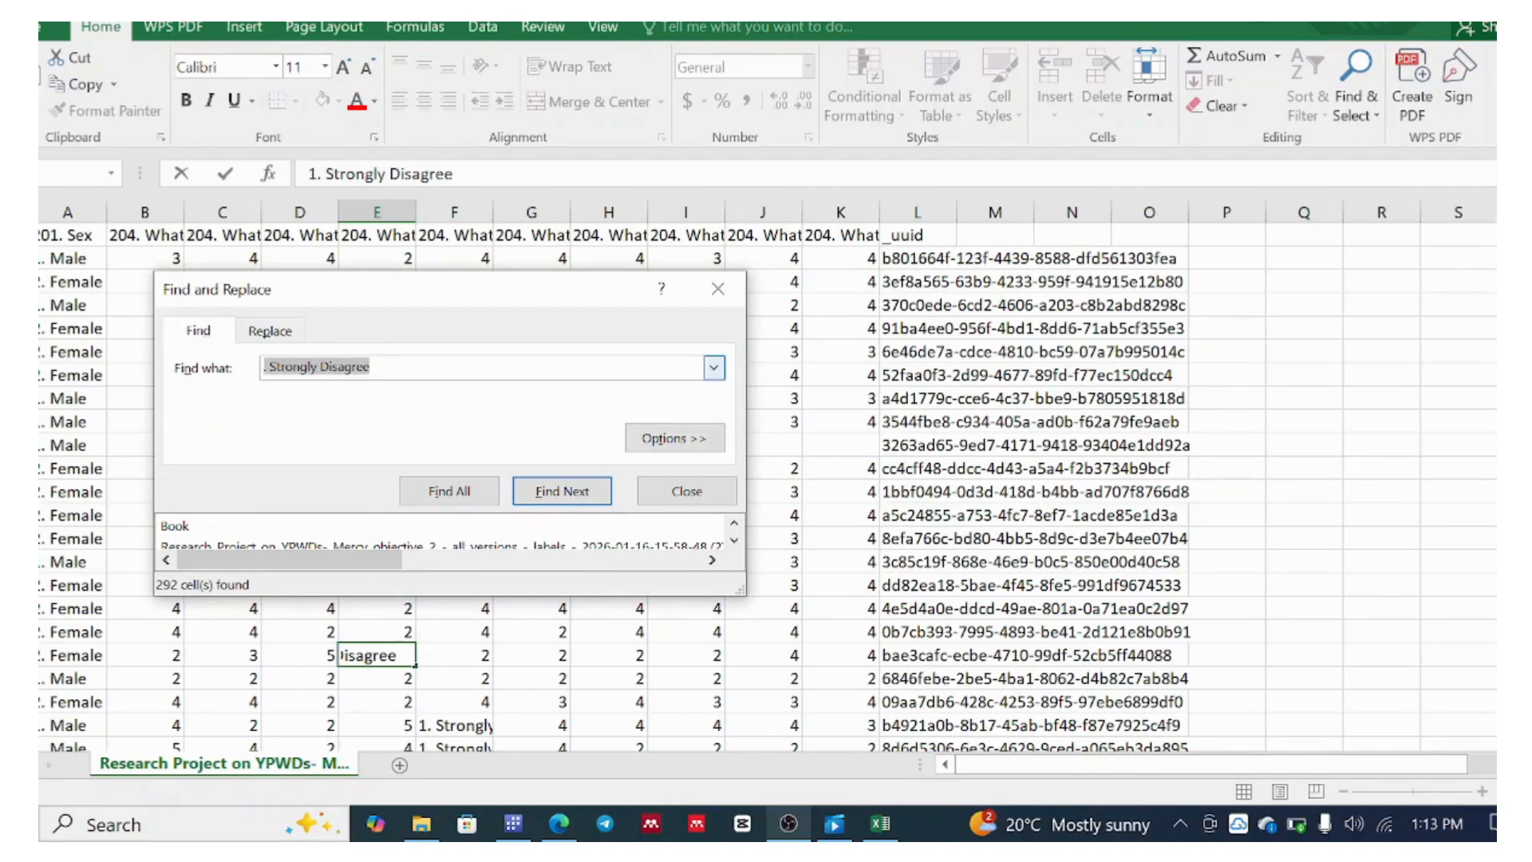
left_click(270, 330)
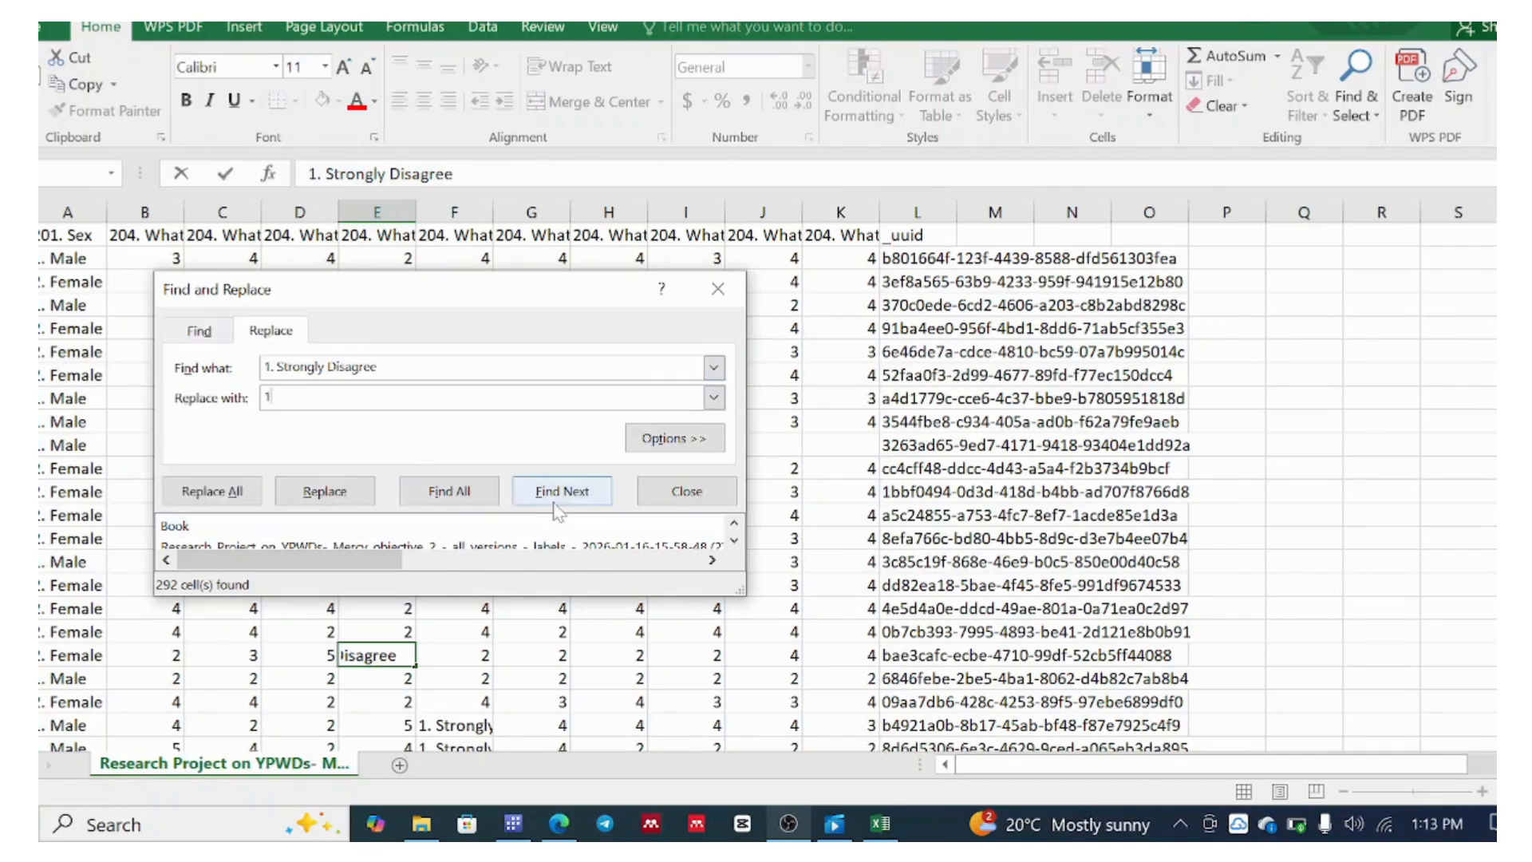
left_click(212, 491)
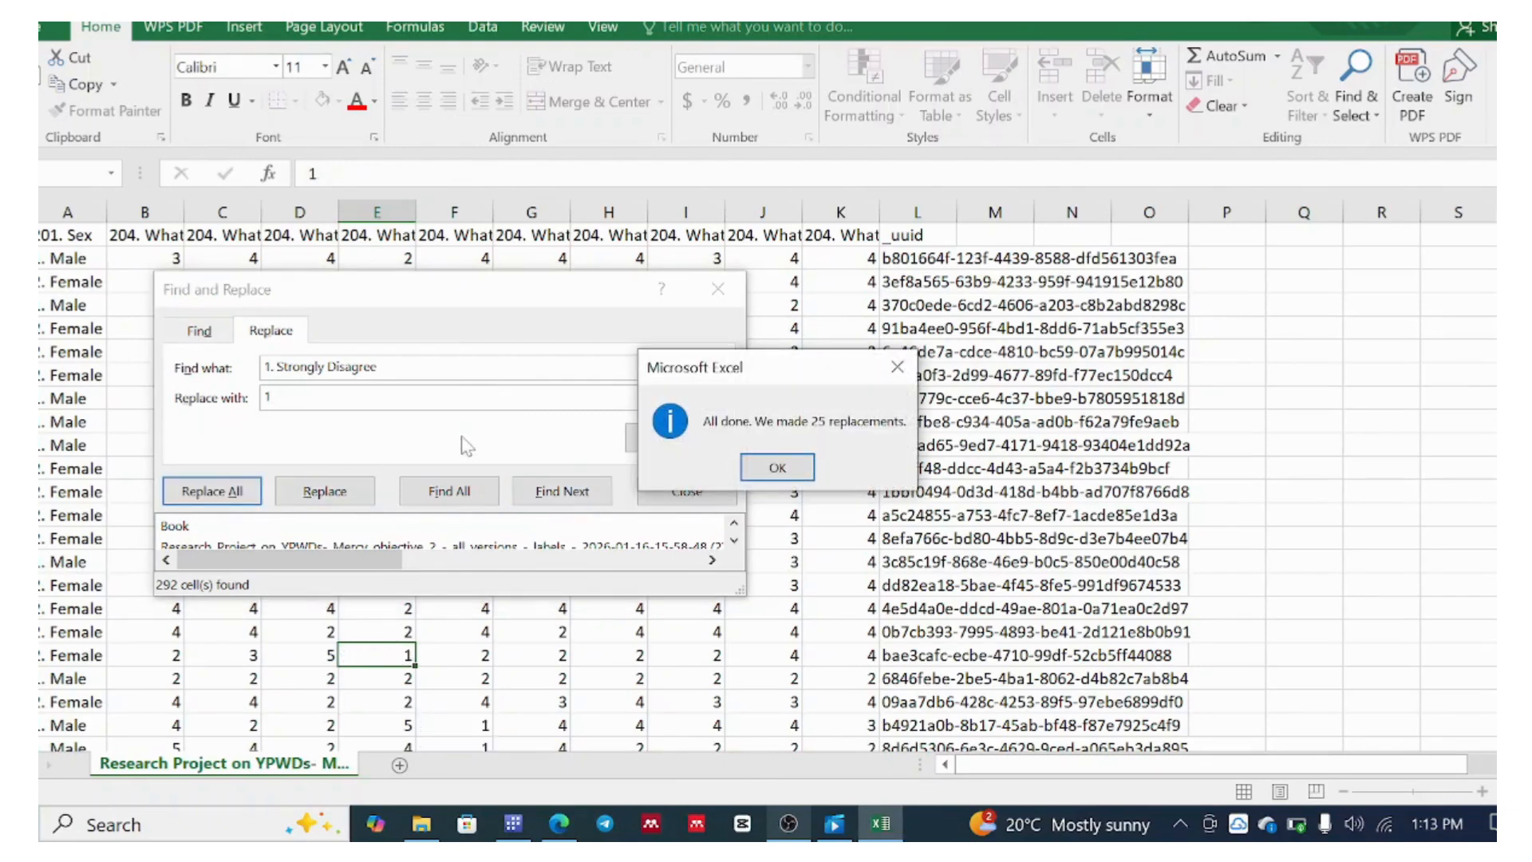
left_click(766, 470)
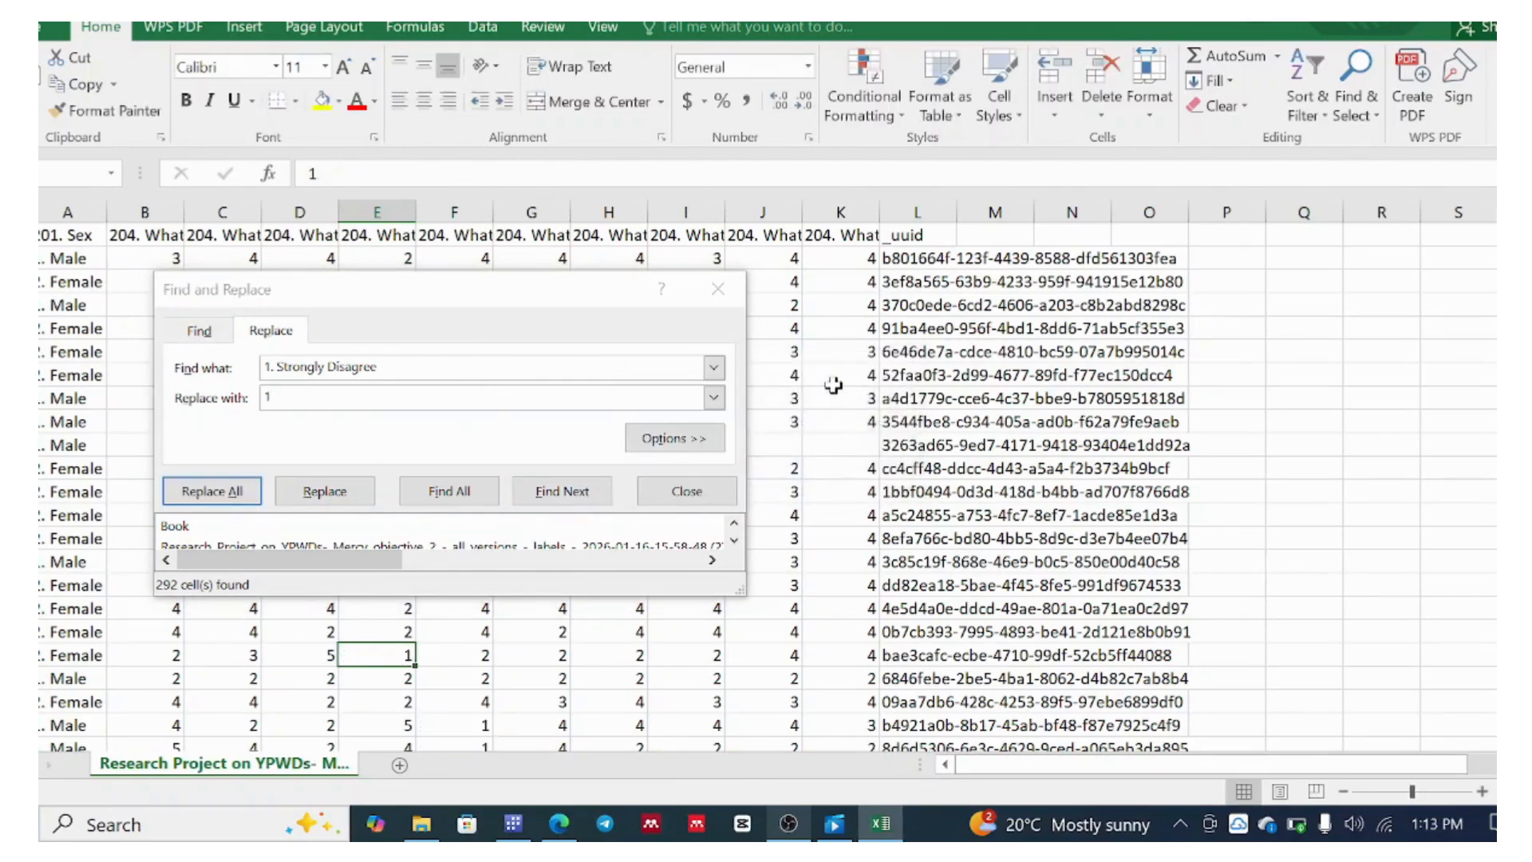
left_click(718, 289)
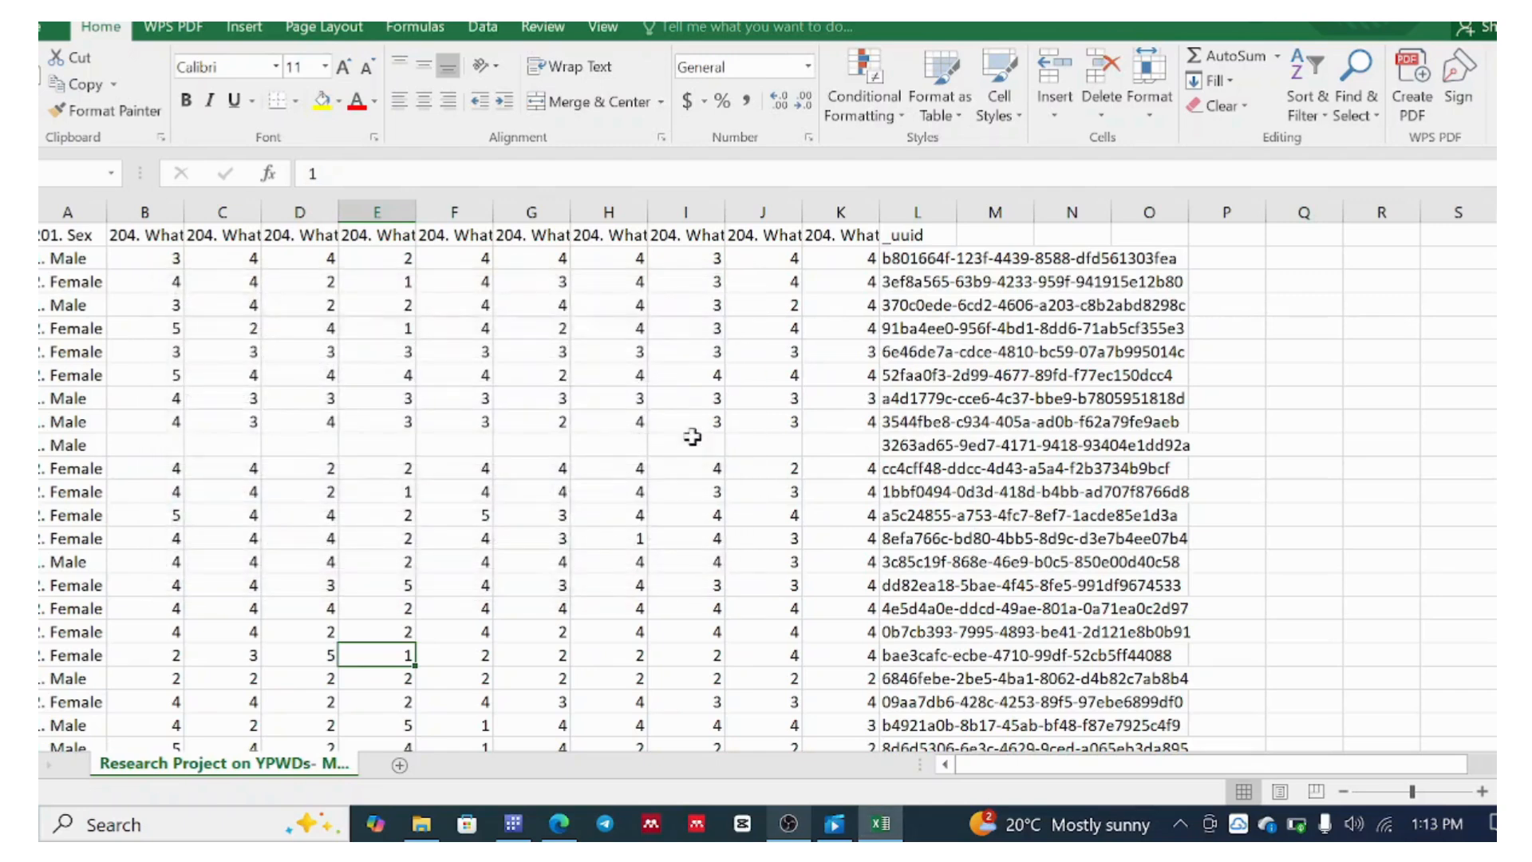
Delete the _uuid column L
left_click(616, 514)
left_click(946, 211)
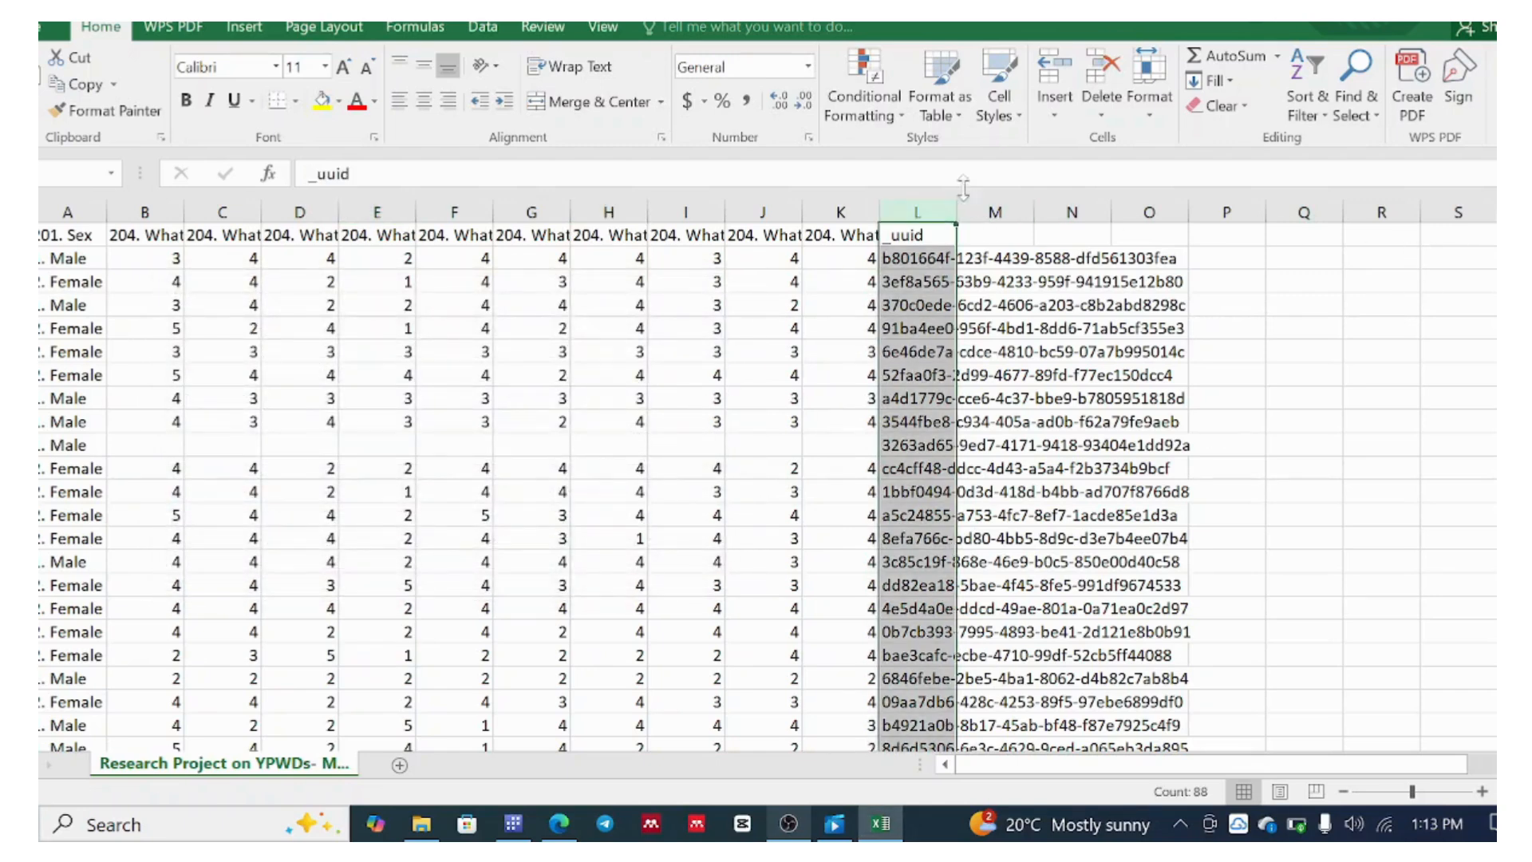
left_click(1096, 80)
left_click(998, 304)
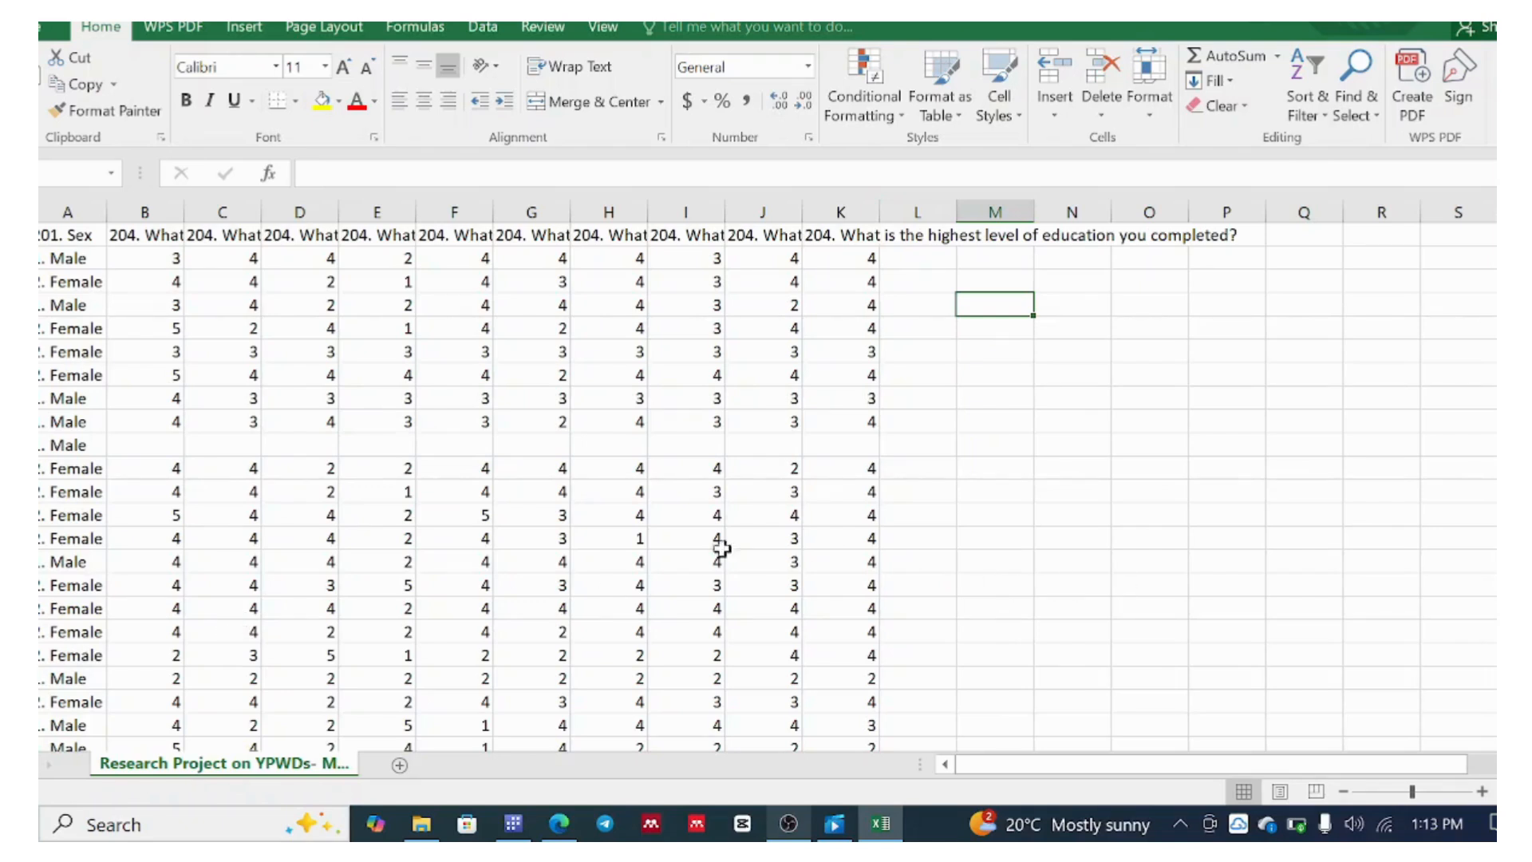
Check the recoded answers in columns A to K down to the last respondent and back to the header row
left_click(70, 215)
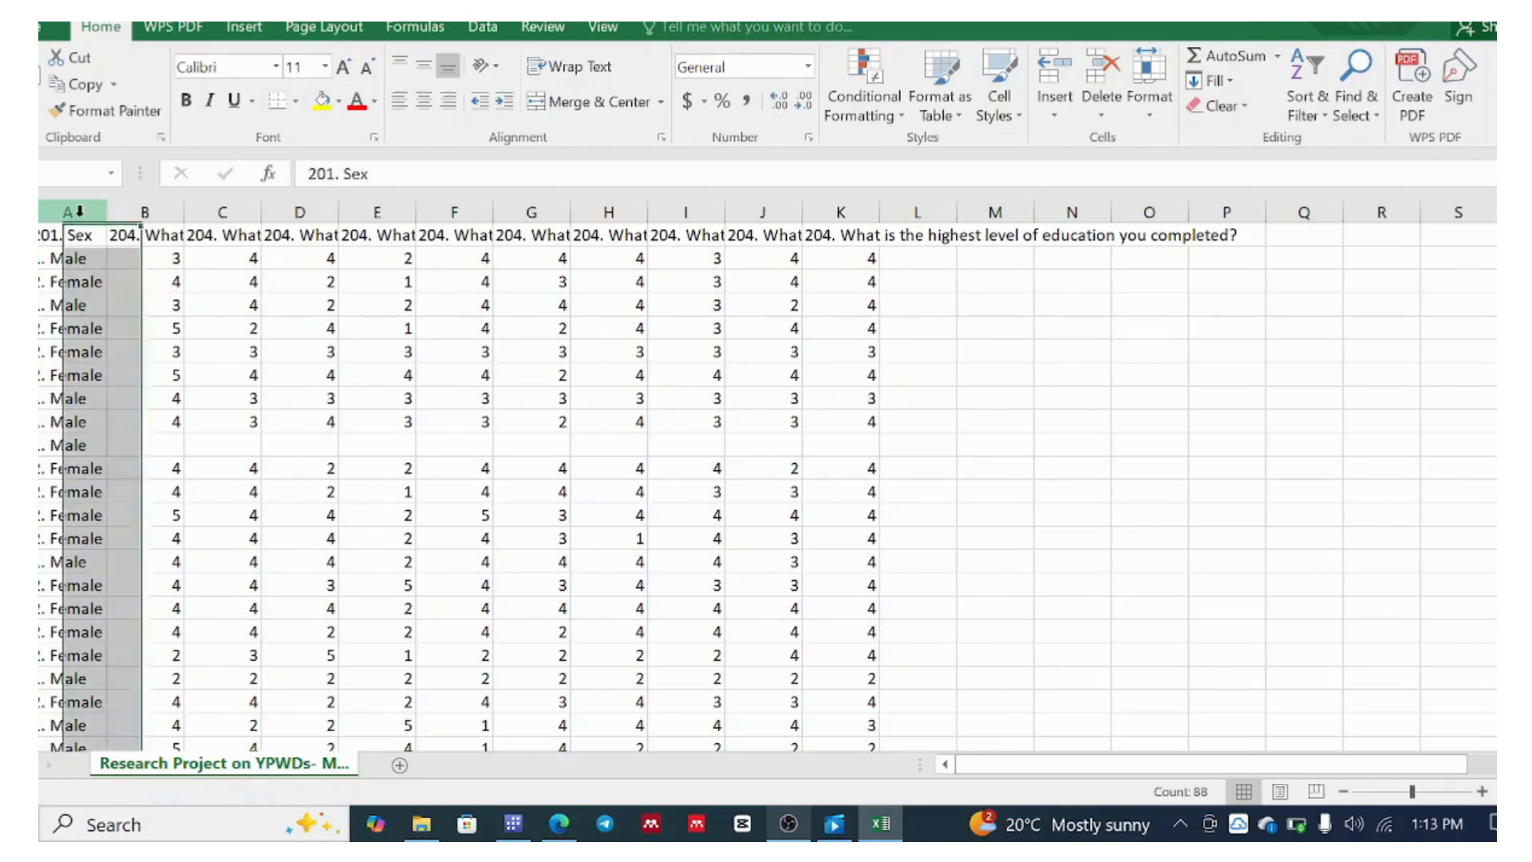
scroll(314, 479, "down", 10)
scroll(316, 499, "down", 10)
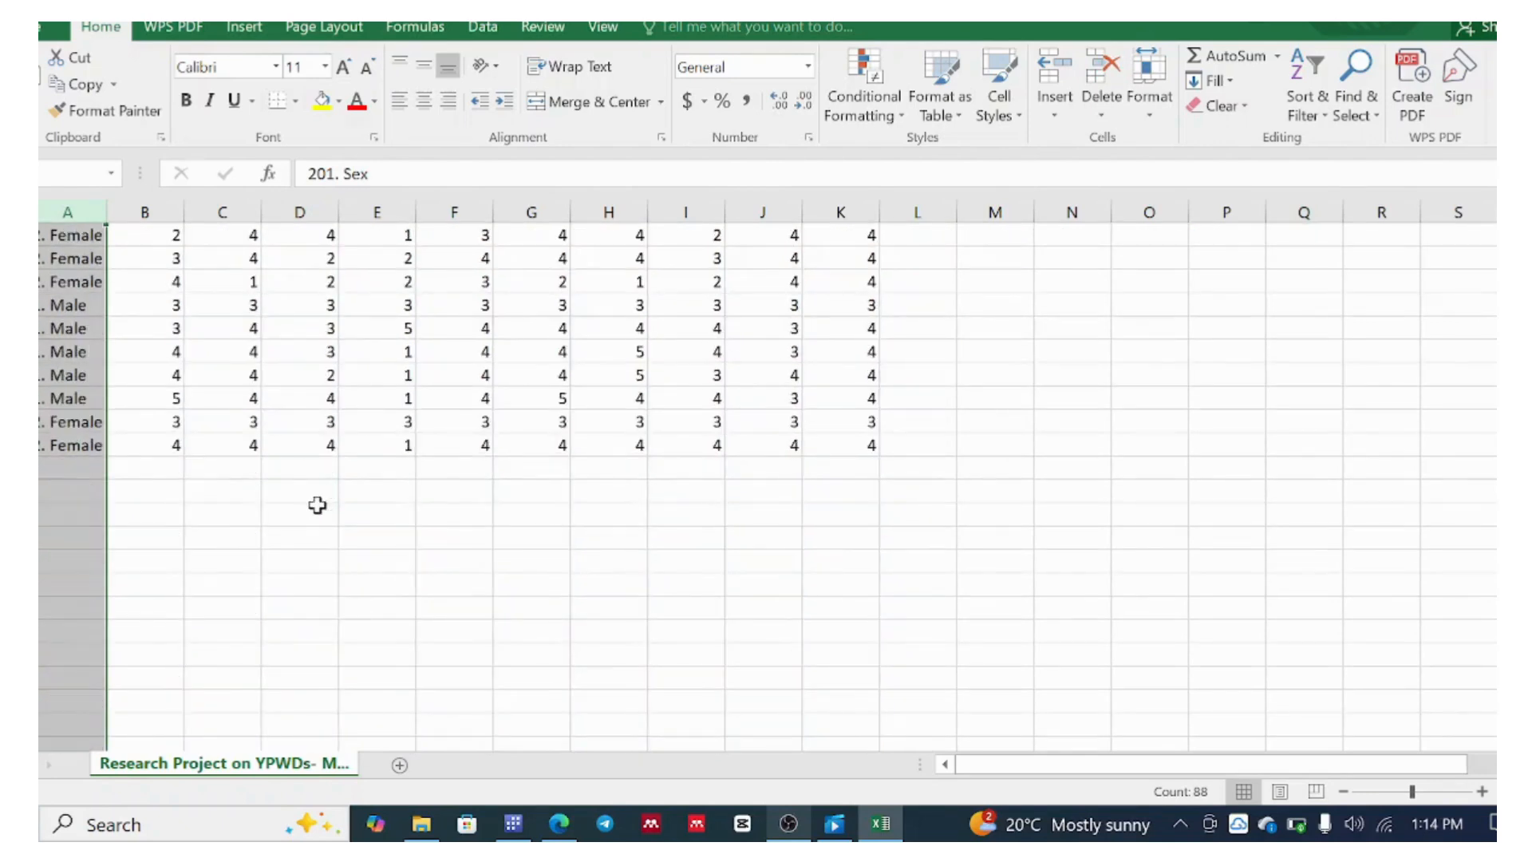
scroll(319, 511, "up", 5)
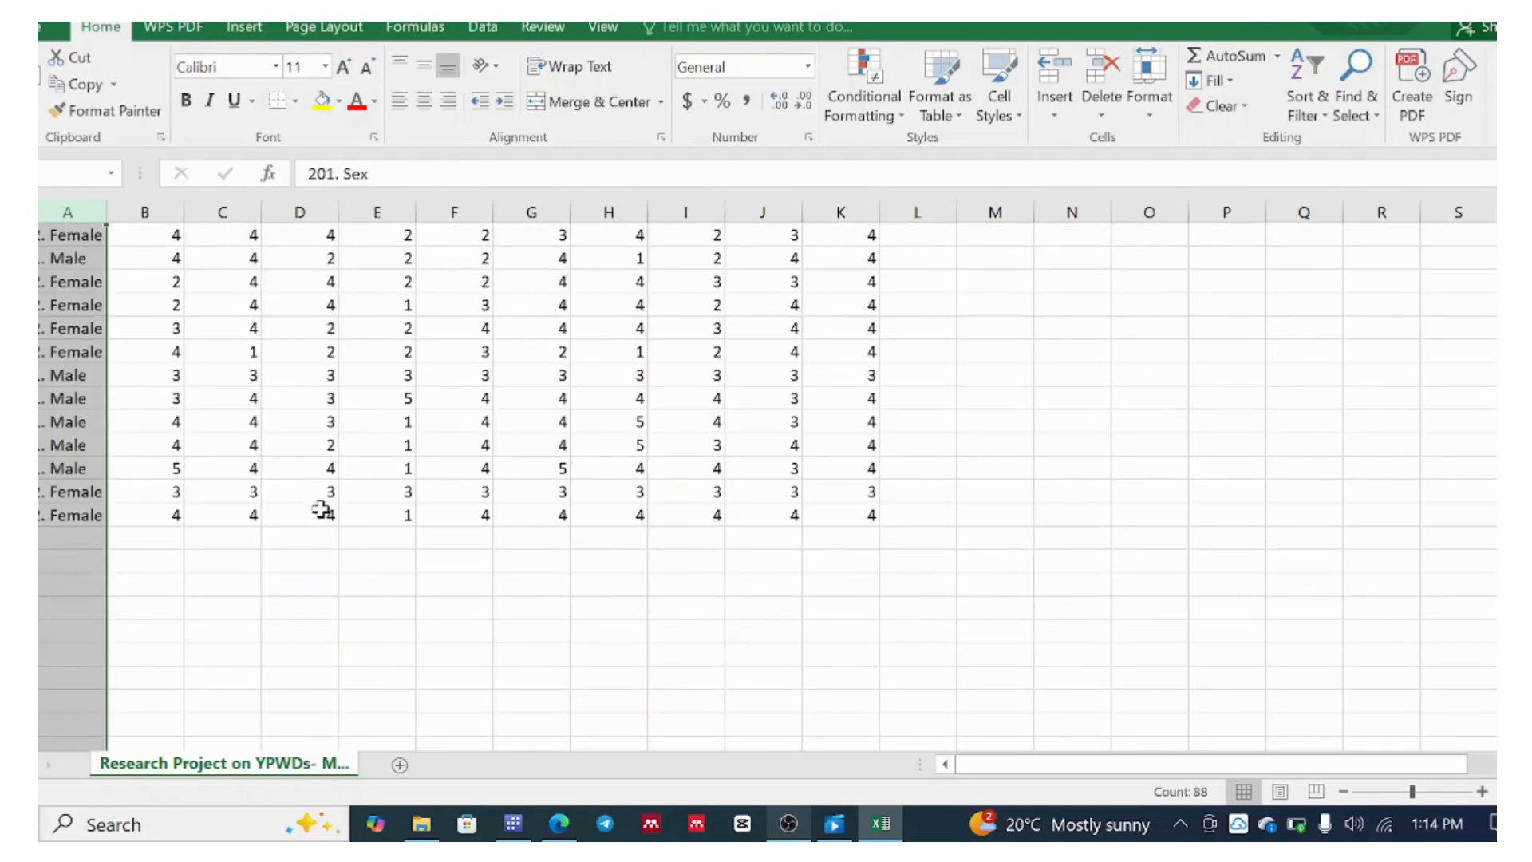
left_click(369, 582)
scroll(376, 581, "up", 3)
scroll(376, 582, "up", 10)
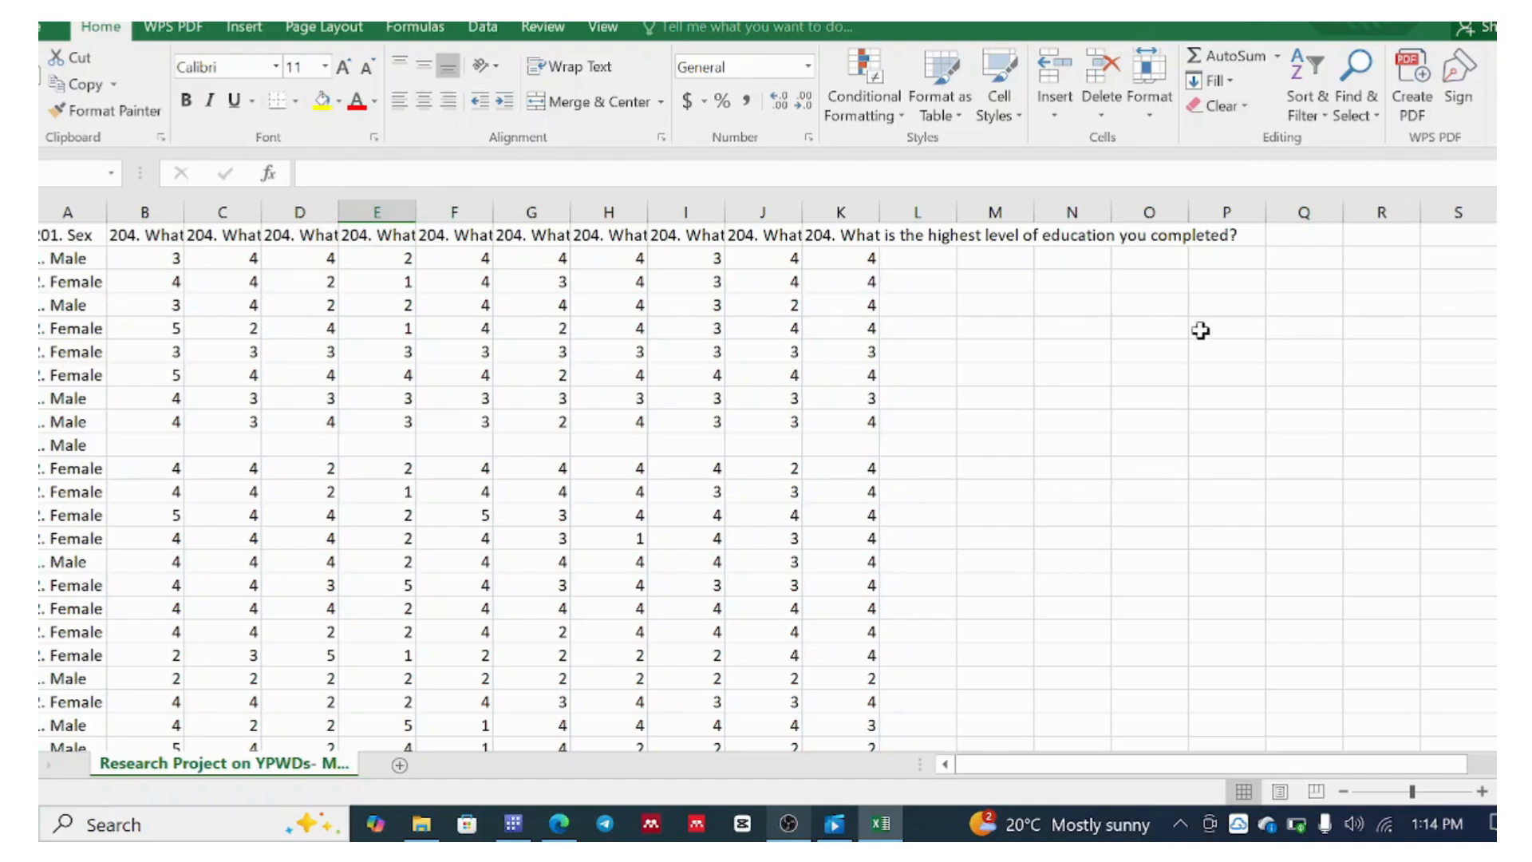
Delete row 10, the male respondent with no answers in columns B to K
left_click(18, 445)
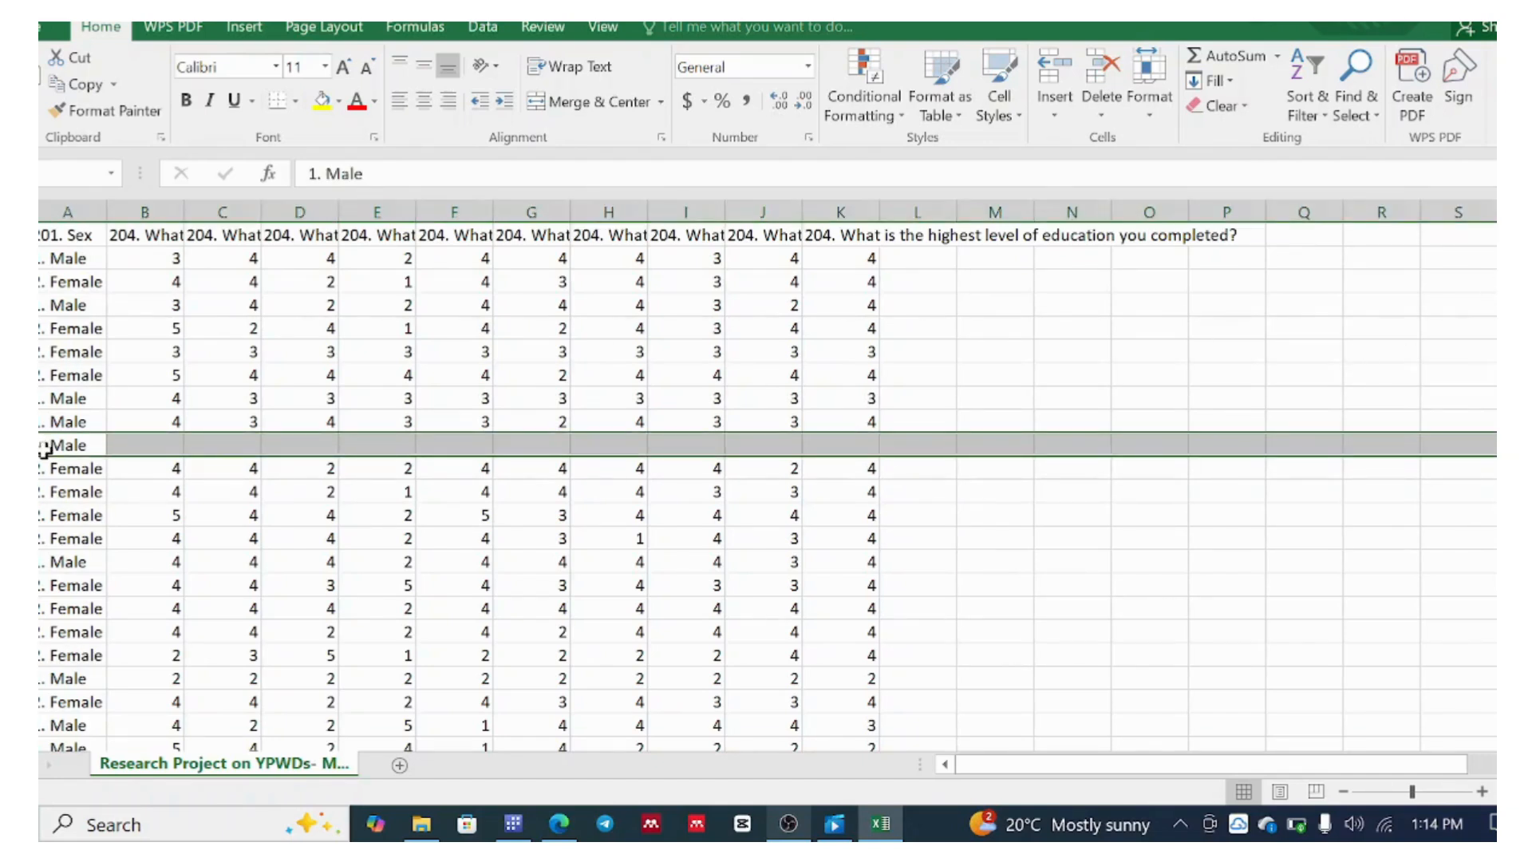
left_click_drag(158, 444, 846, 443)
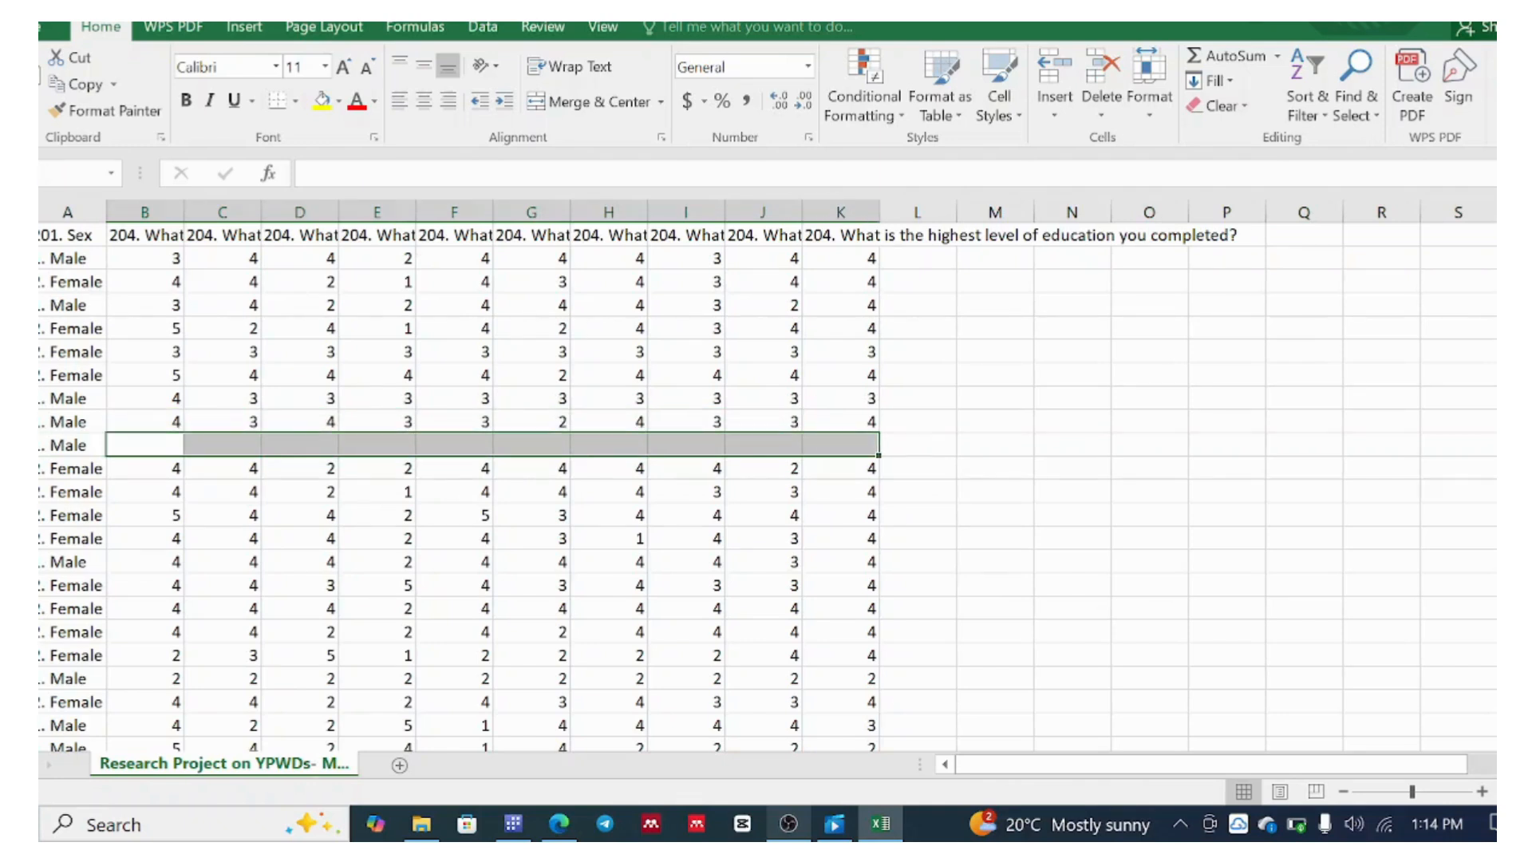
left_click(18, 445)
left_click(1101, 68)
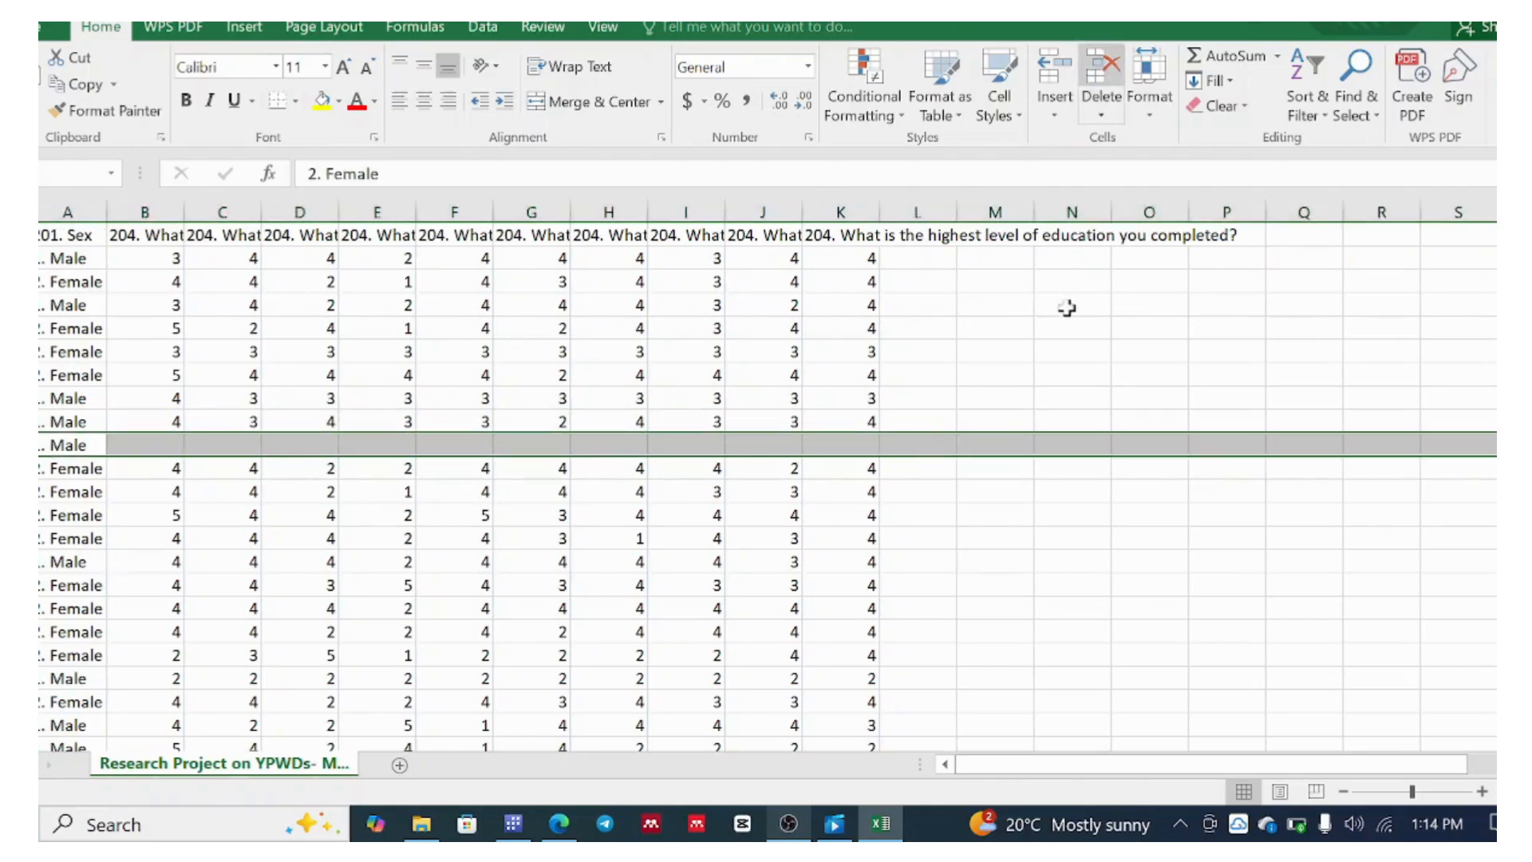
left_click(945, 498)
scroll(684, 479, "down", 1)
scroll(691, 448, "up", 1)
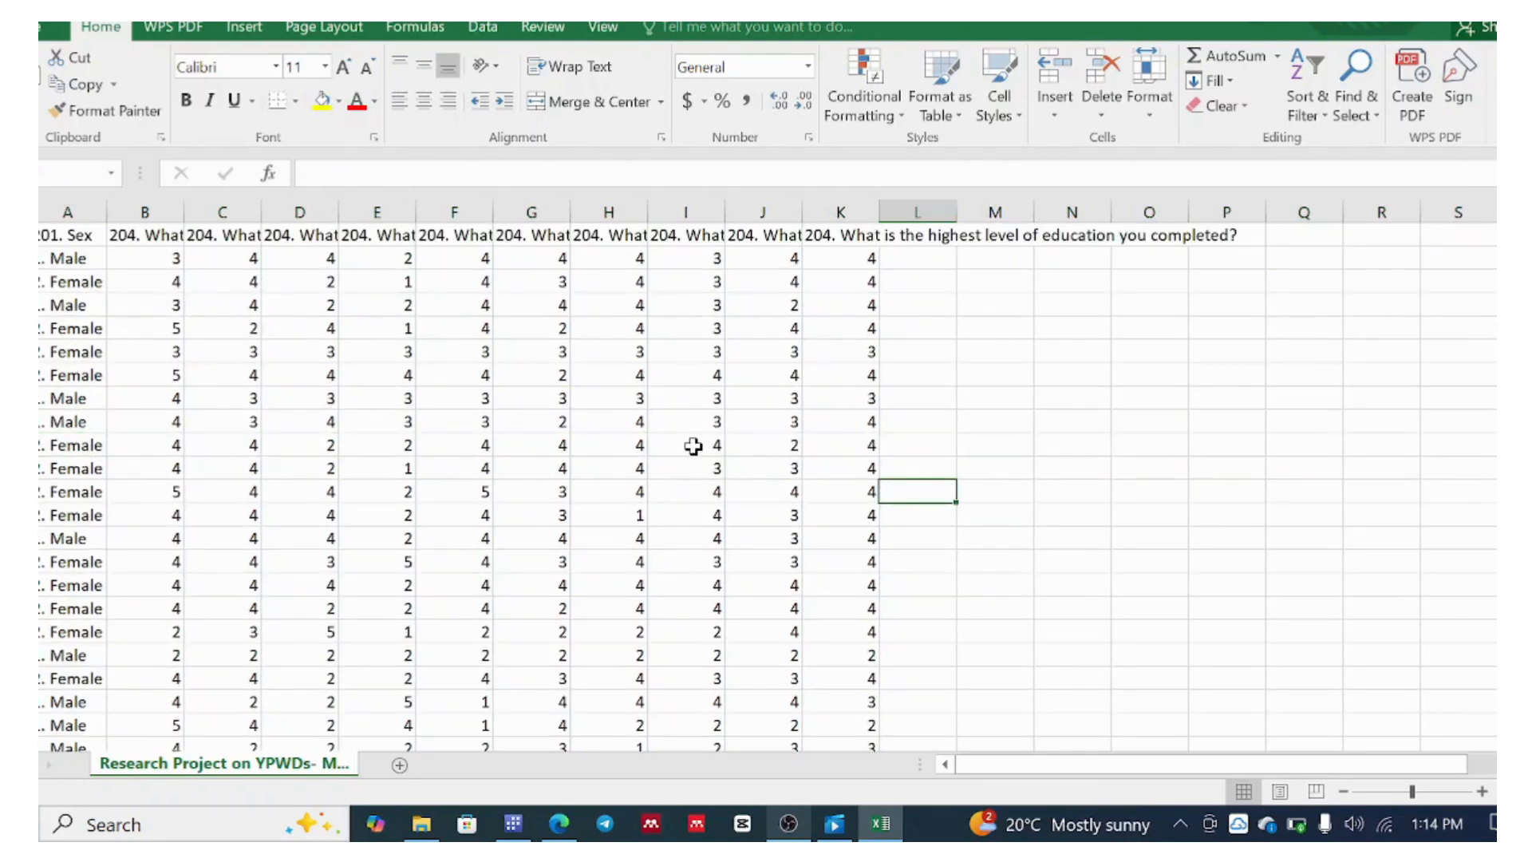
Check the recoded numeric answers in columns B to K down to the last respondent and back to the header row
left_click_drag(141, 250, 855, 737)
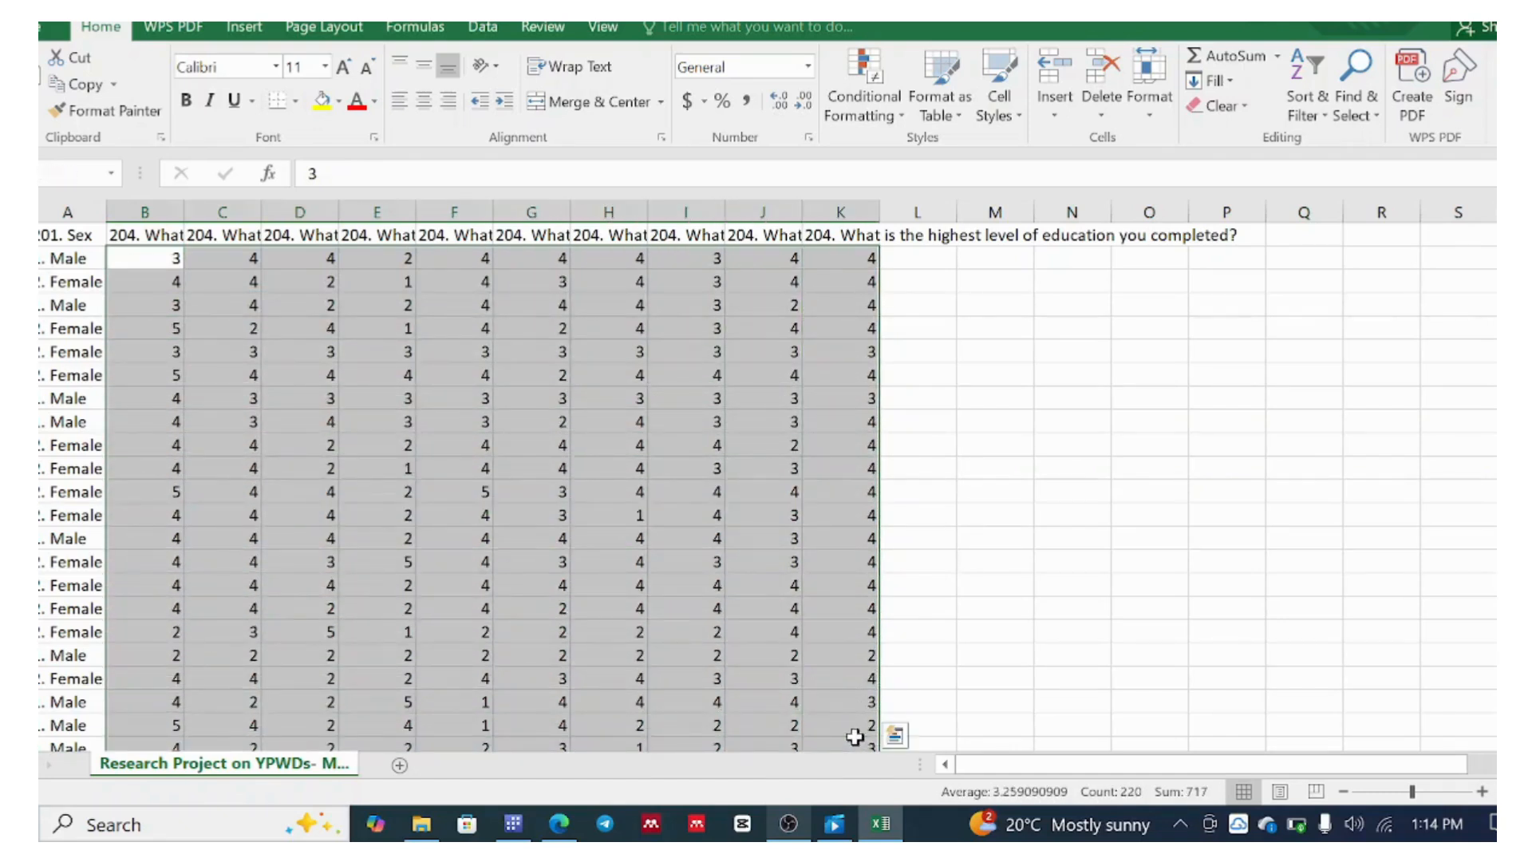
left_click(831, 630)
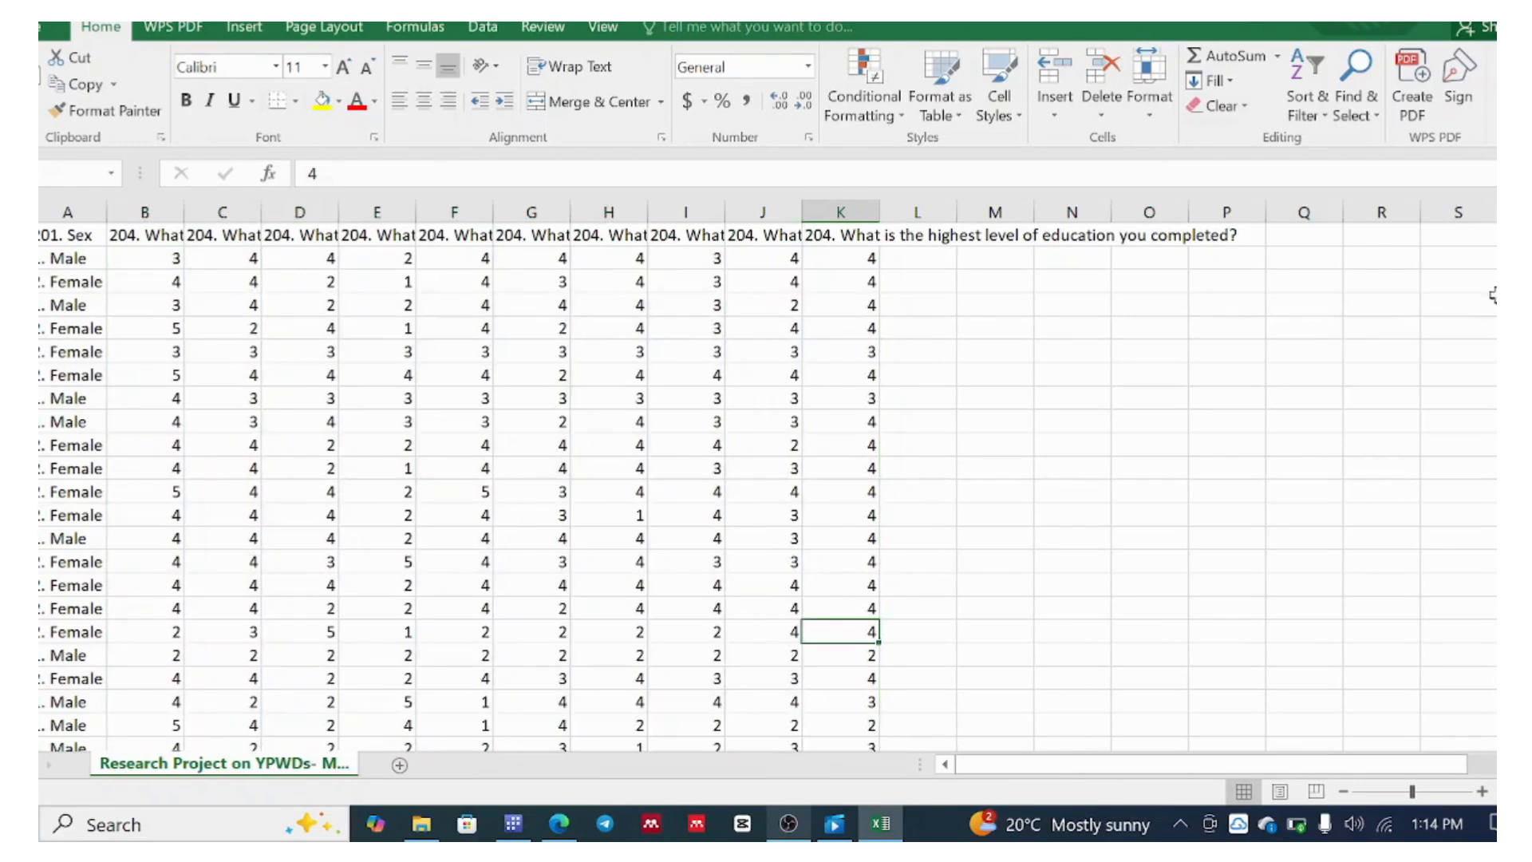
left_click_drag(1509, 306, 1509, 511)
left_click(750, 521)
scroll(749, 525, "down", 10)
scroll(748, 506, "up", 15)
scroll(766, 447, "up", 10)
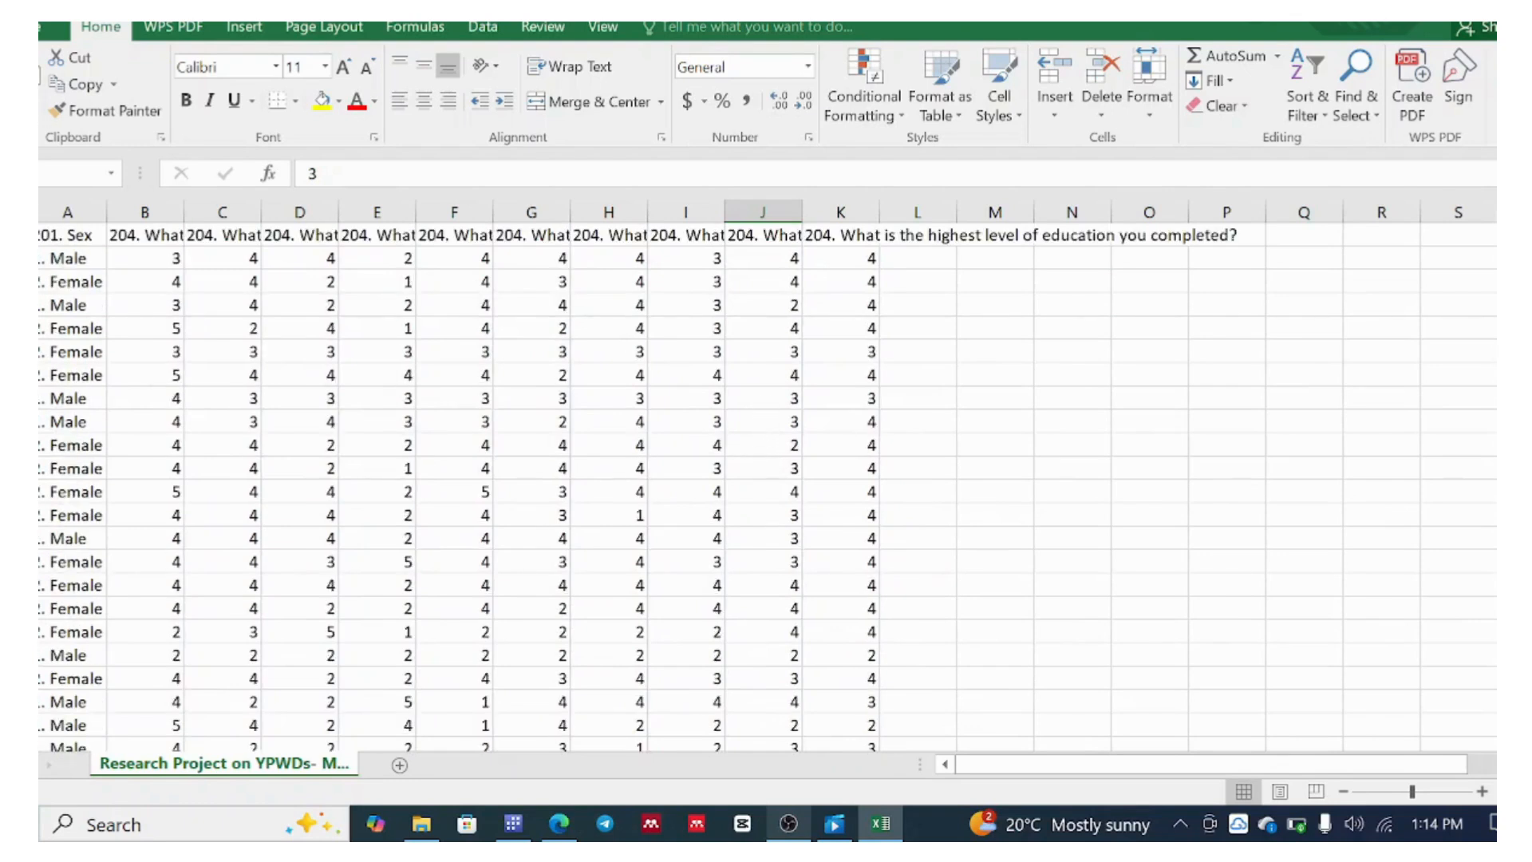
Examine the header texts in row 1 of columns A to D
left_click(67, 209)
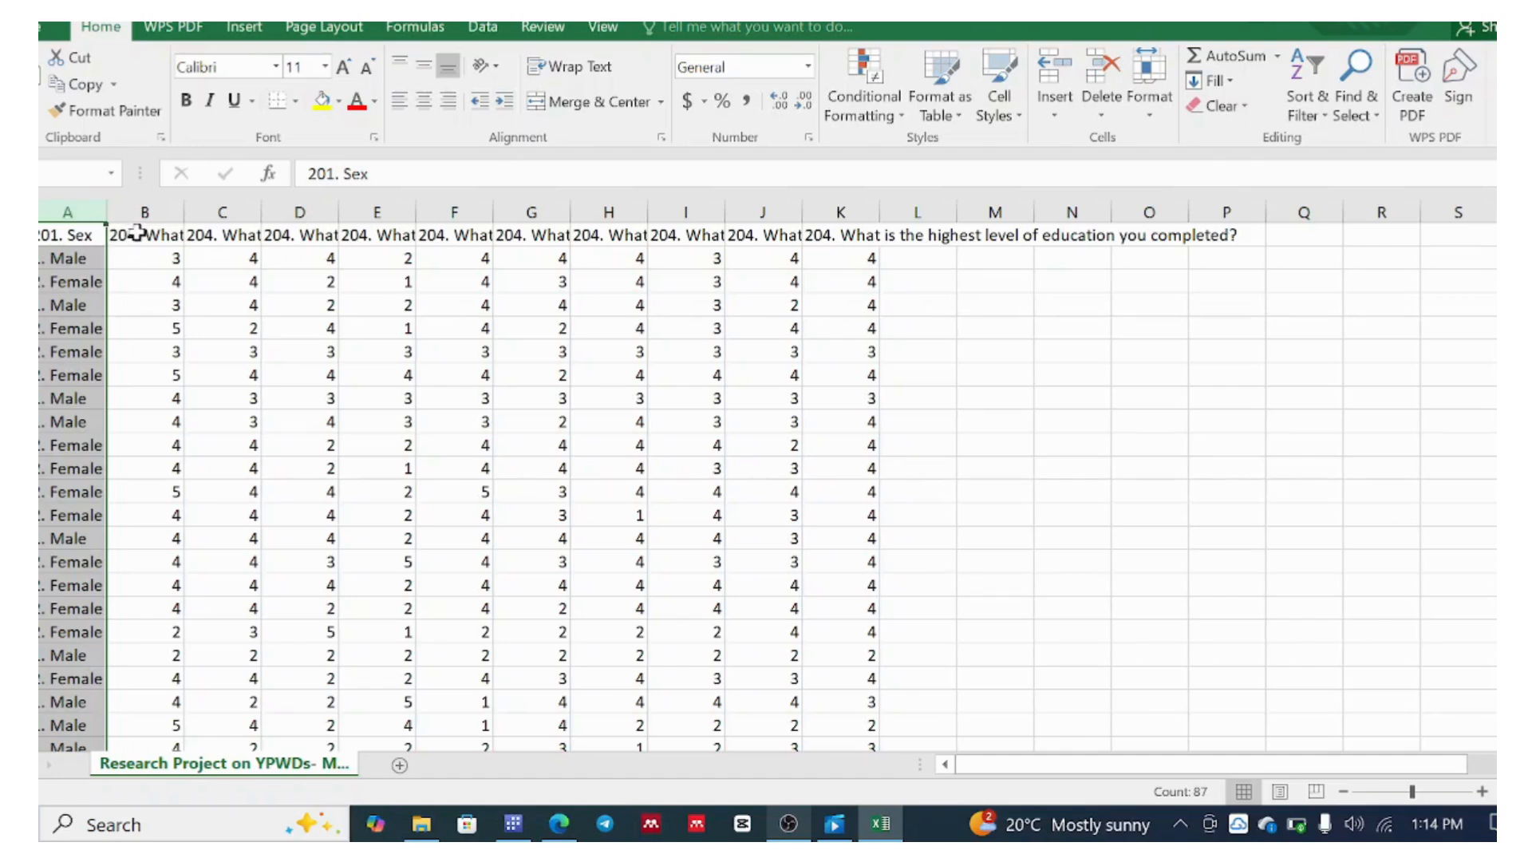
left_click(151, 234)
left_click(211, 234)
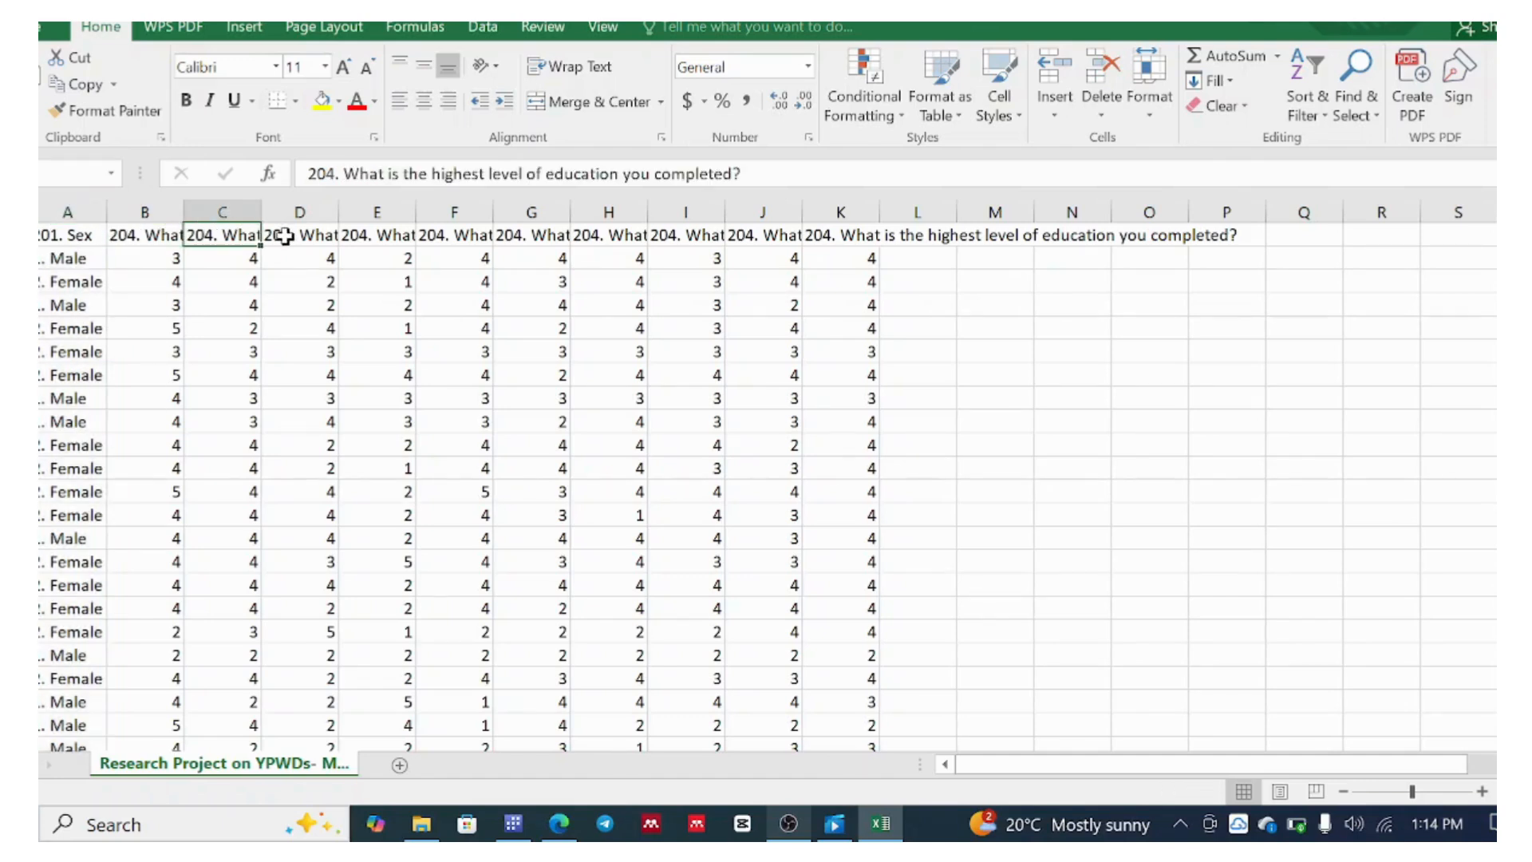
left_click(285, 235)
left_click_drag(336, 173, 741, 173)
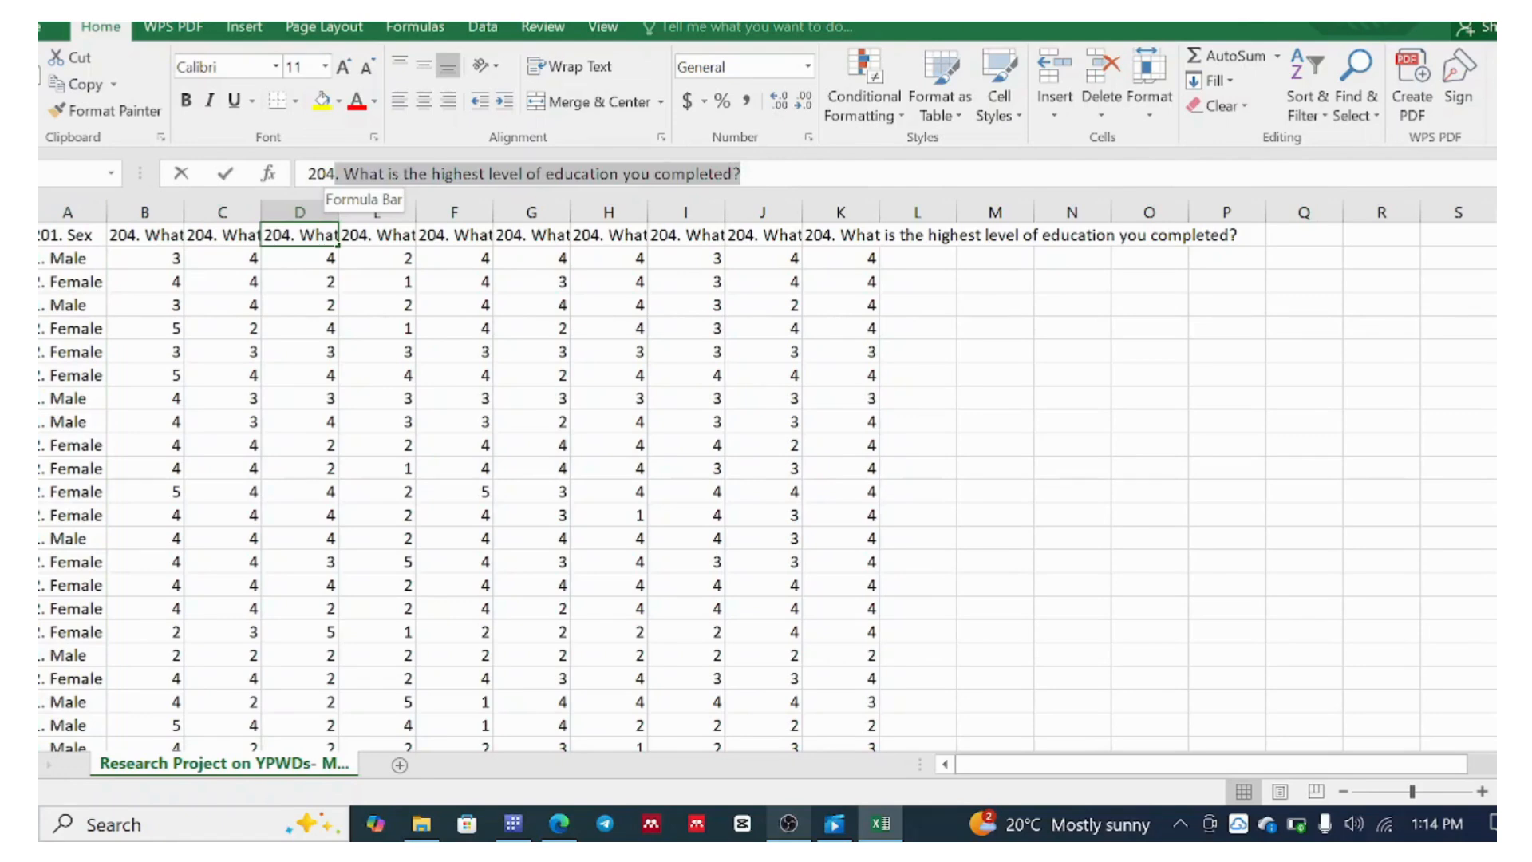
Rename the ten attitude item headers in B1 to K1 as T, A, B, C, D, E, F, G, H and I
left_click(153, 238)
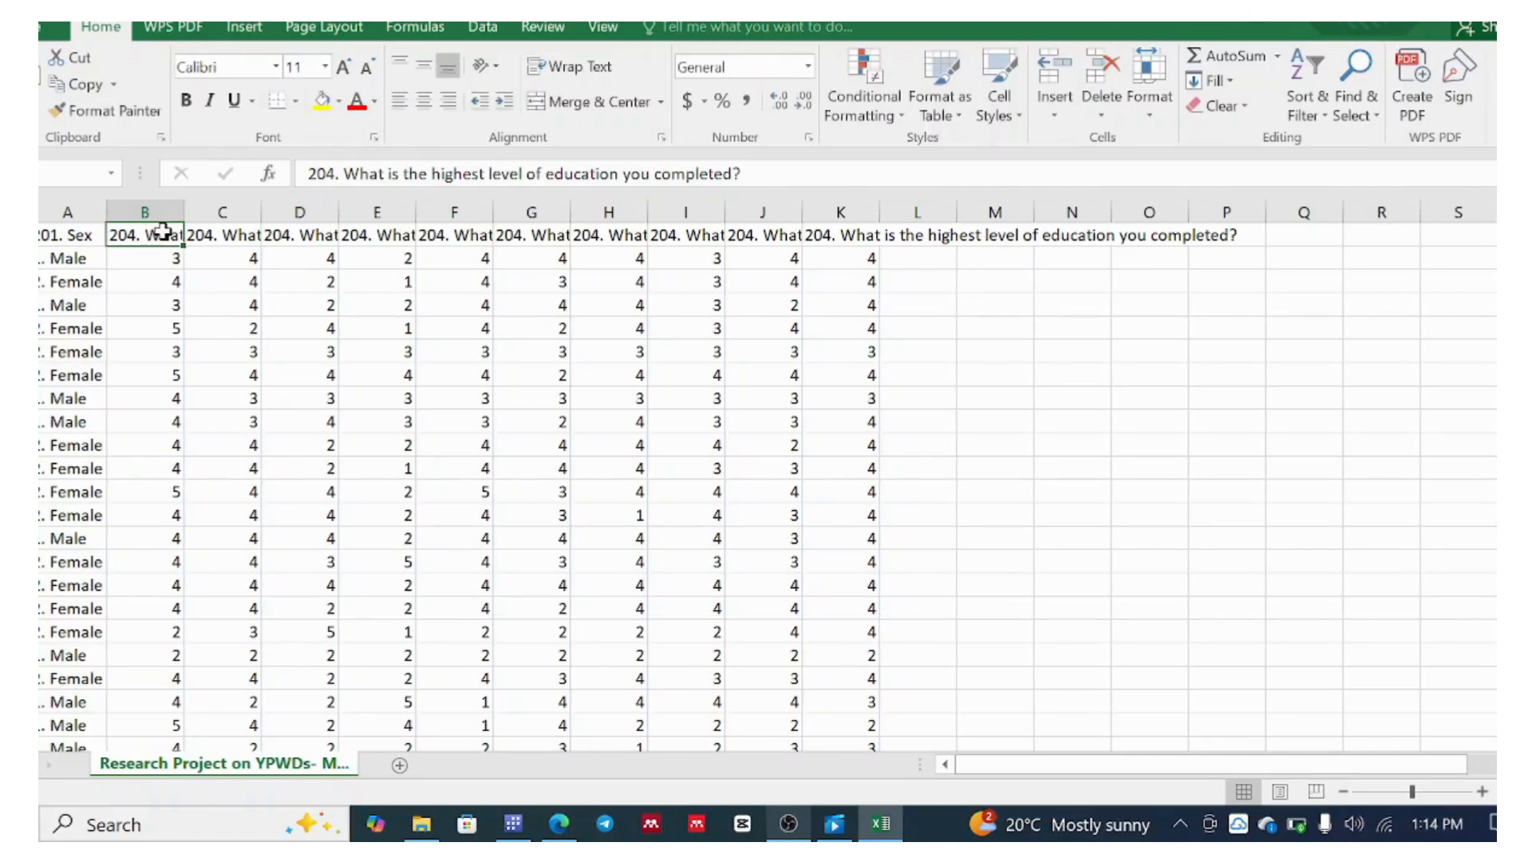
type("A")
key("Tab")
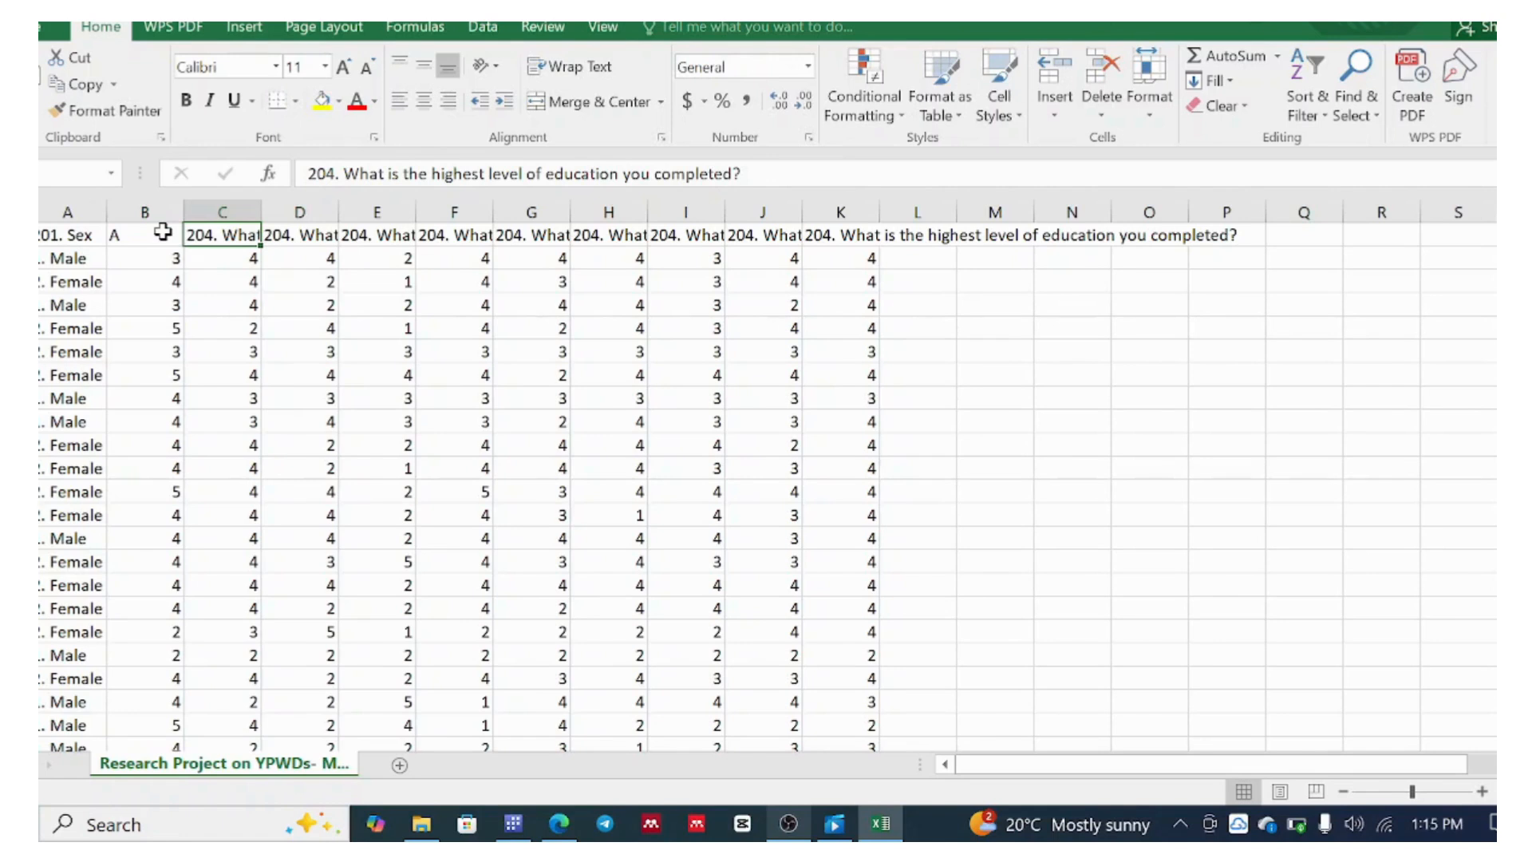
type("A")
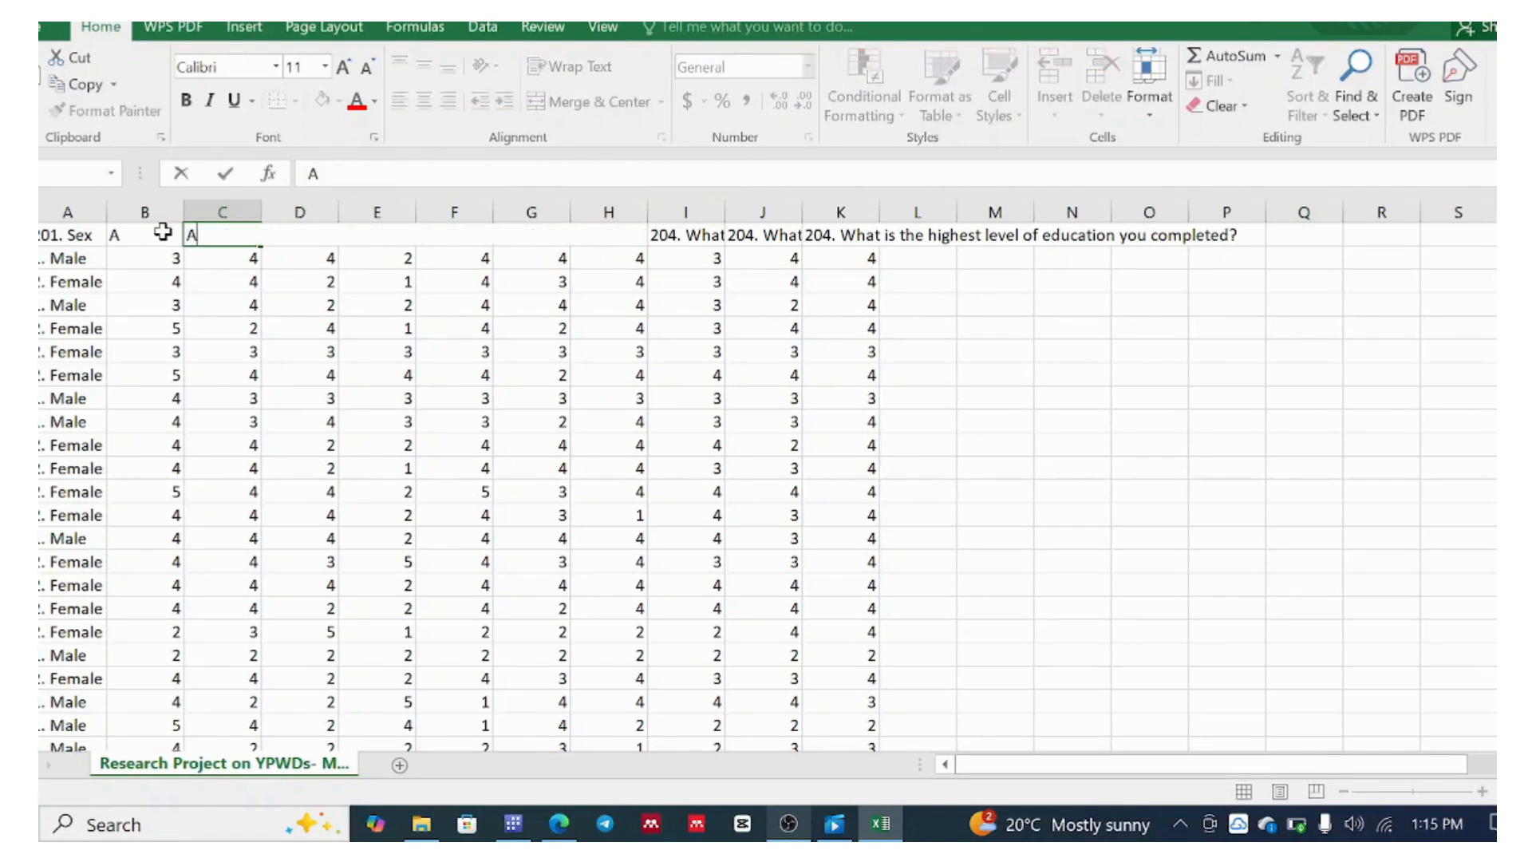
key("Tab")
type("B")
key("Tab")
type("C")
key("Tab")
type("D")
key("Tab")
type("E")
key("Tab")
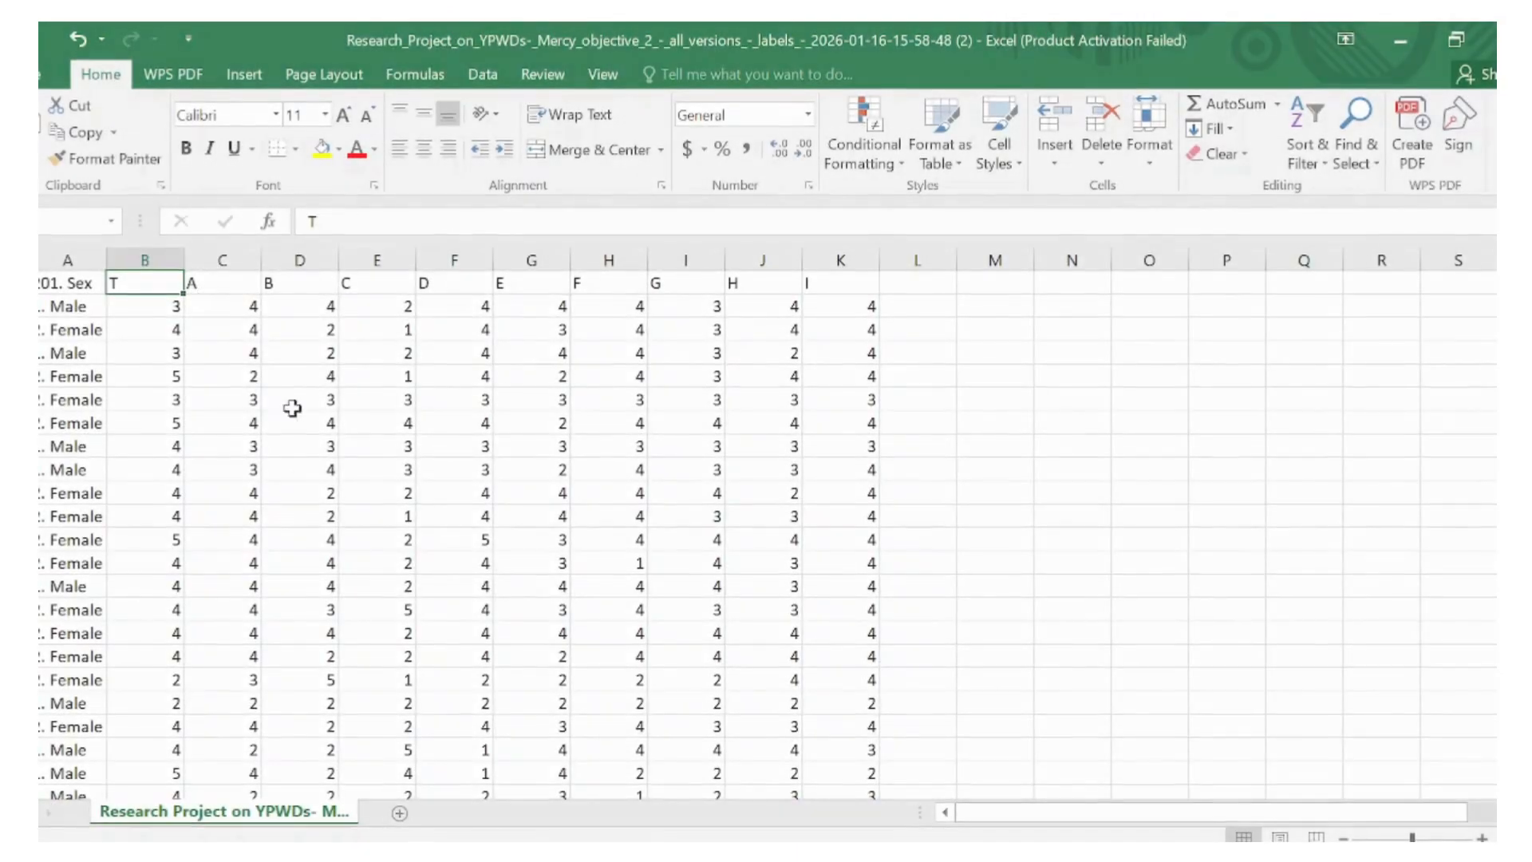
left_click_drag(205, 541, 198, 518)
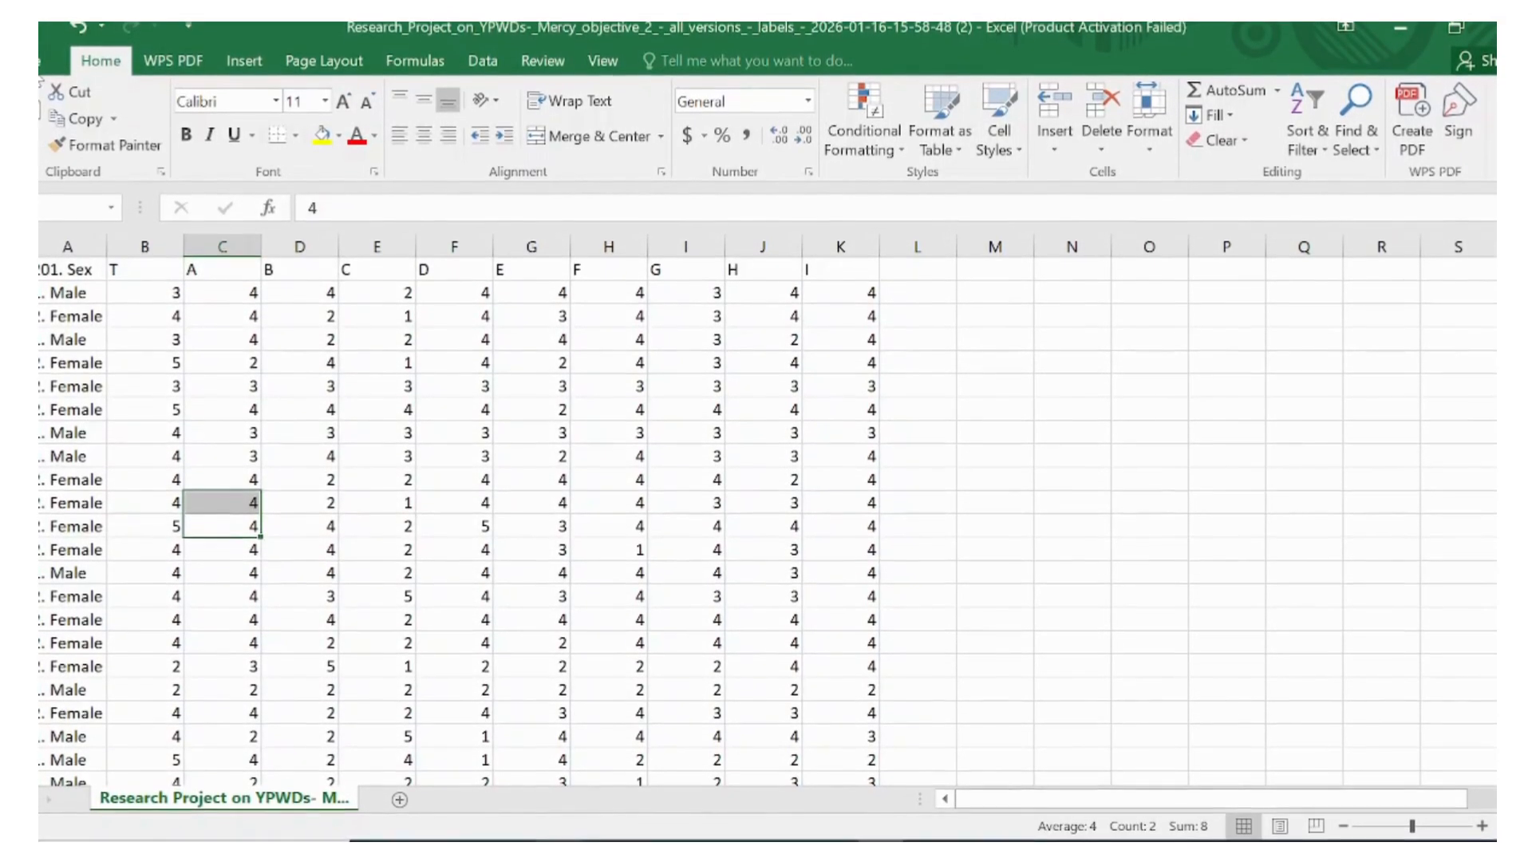
Save the workbook in the Downloads folder under the name INTERNAL VALIDITY TEST and dismiss the received-file notification
left_click(41, 61)
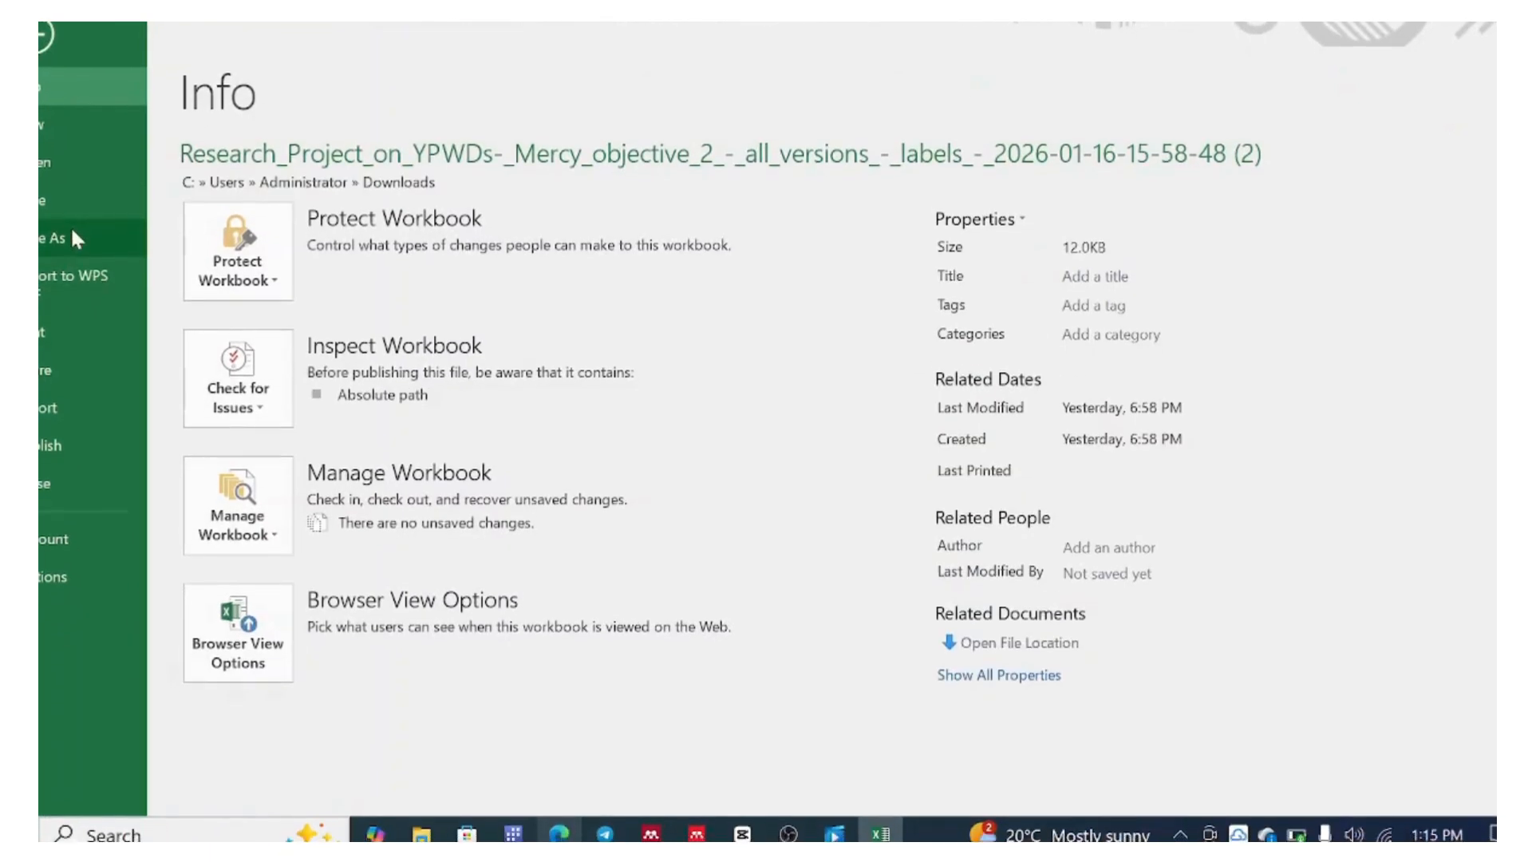
left_click(77, 238)
left_click(341, 355)
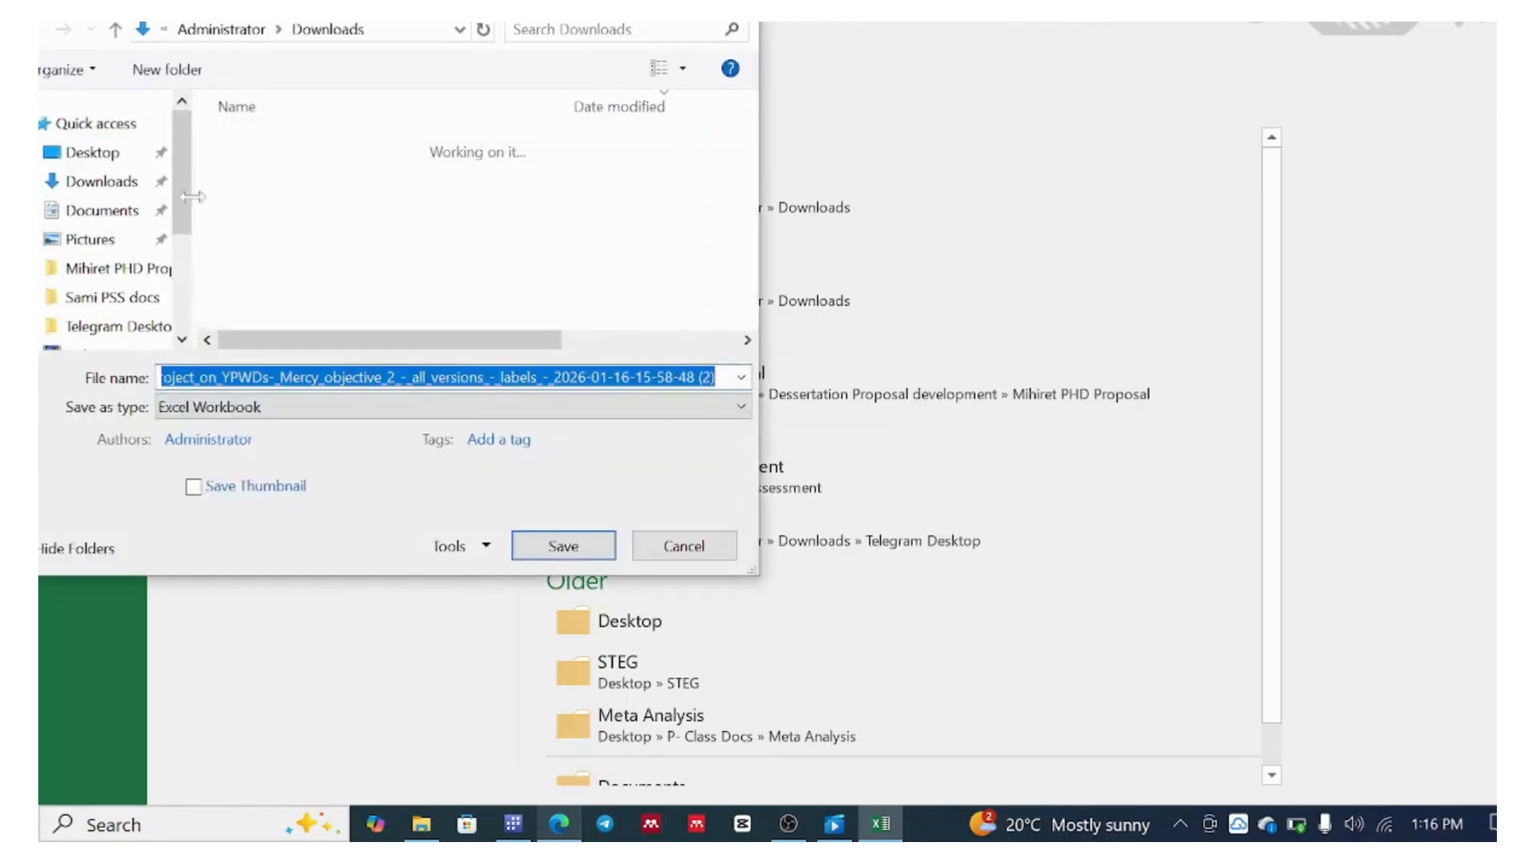
left_click(181, 150)
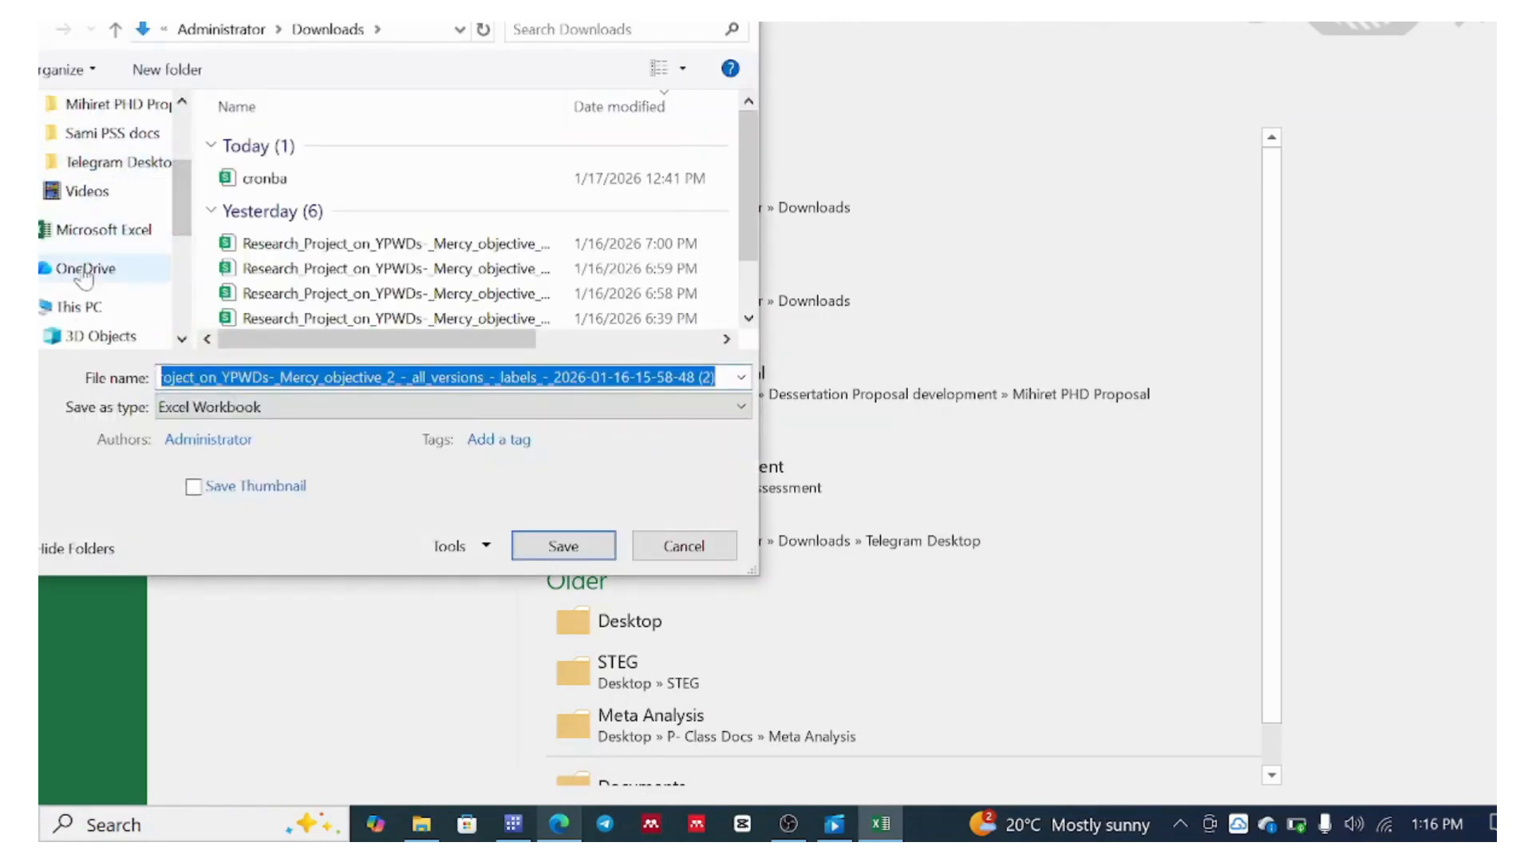
left_click(183, 144)
left_click(182, 144)
left_click(101, 181)
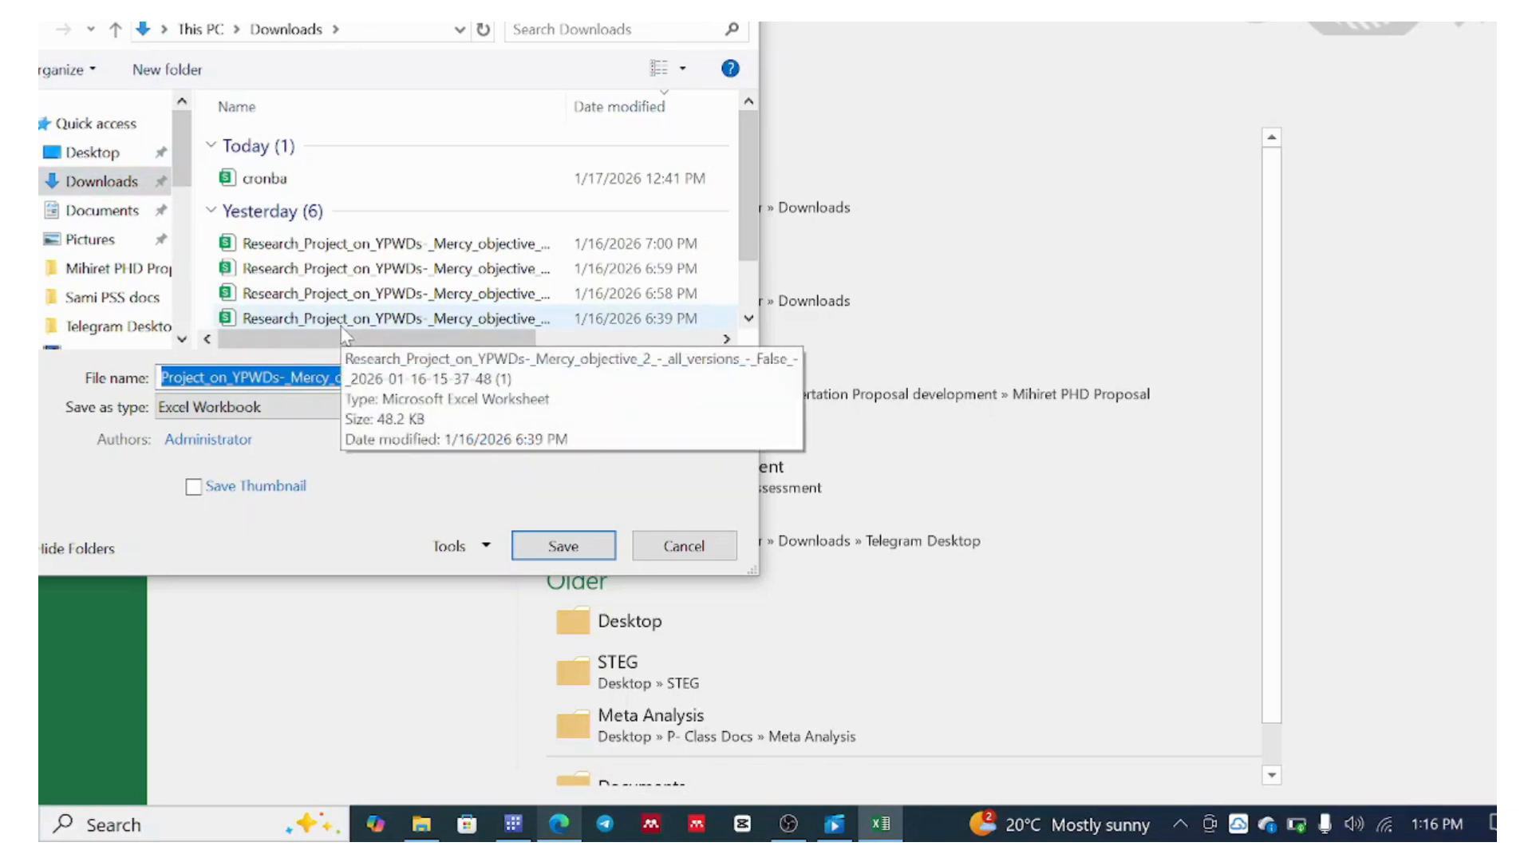
type("INI")
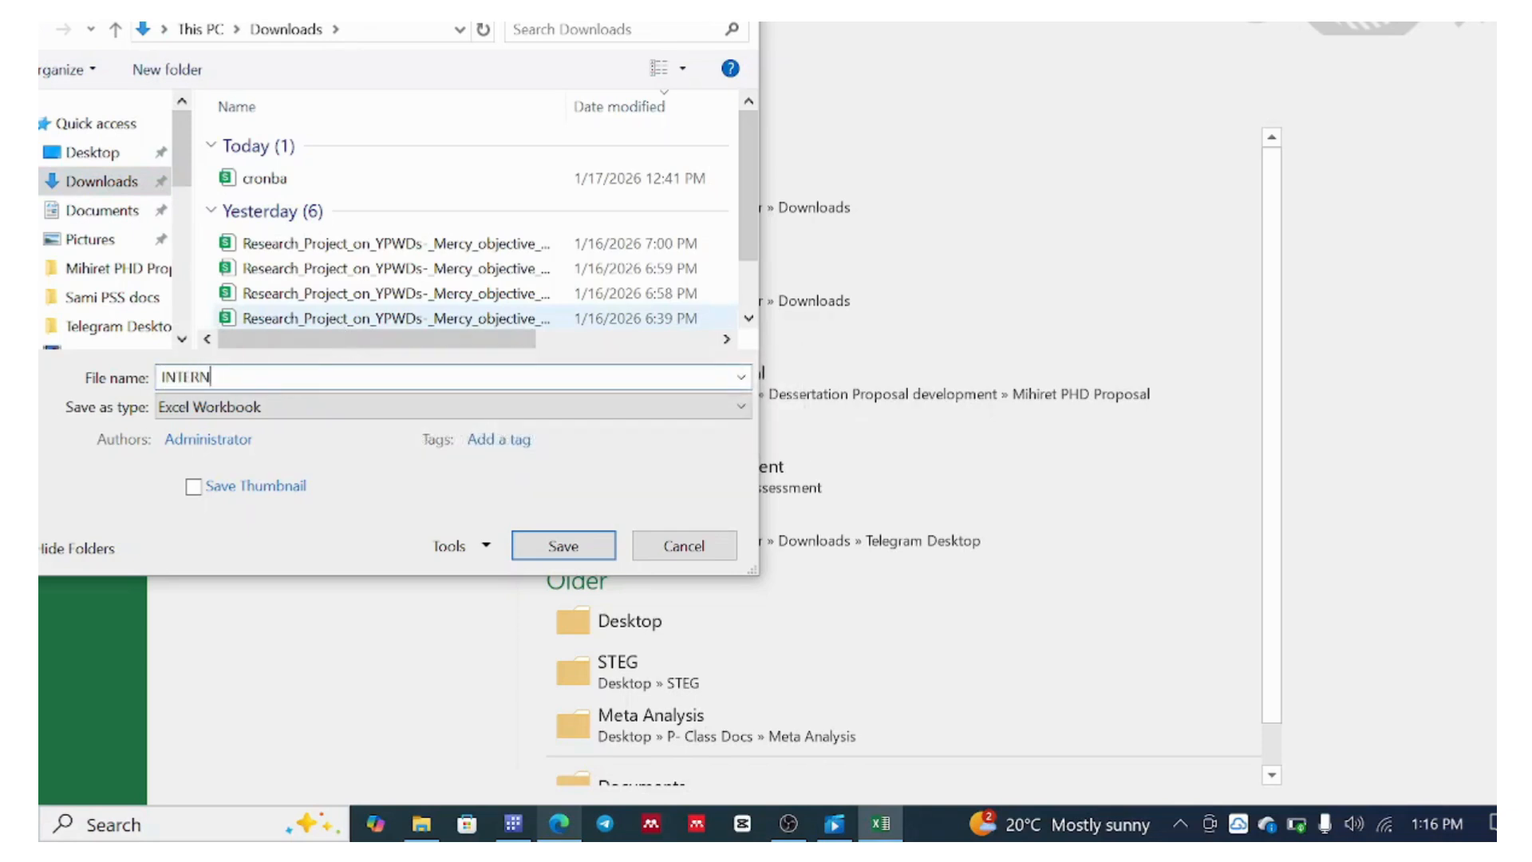
type("ERNAL VALIDITY TEST")
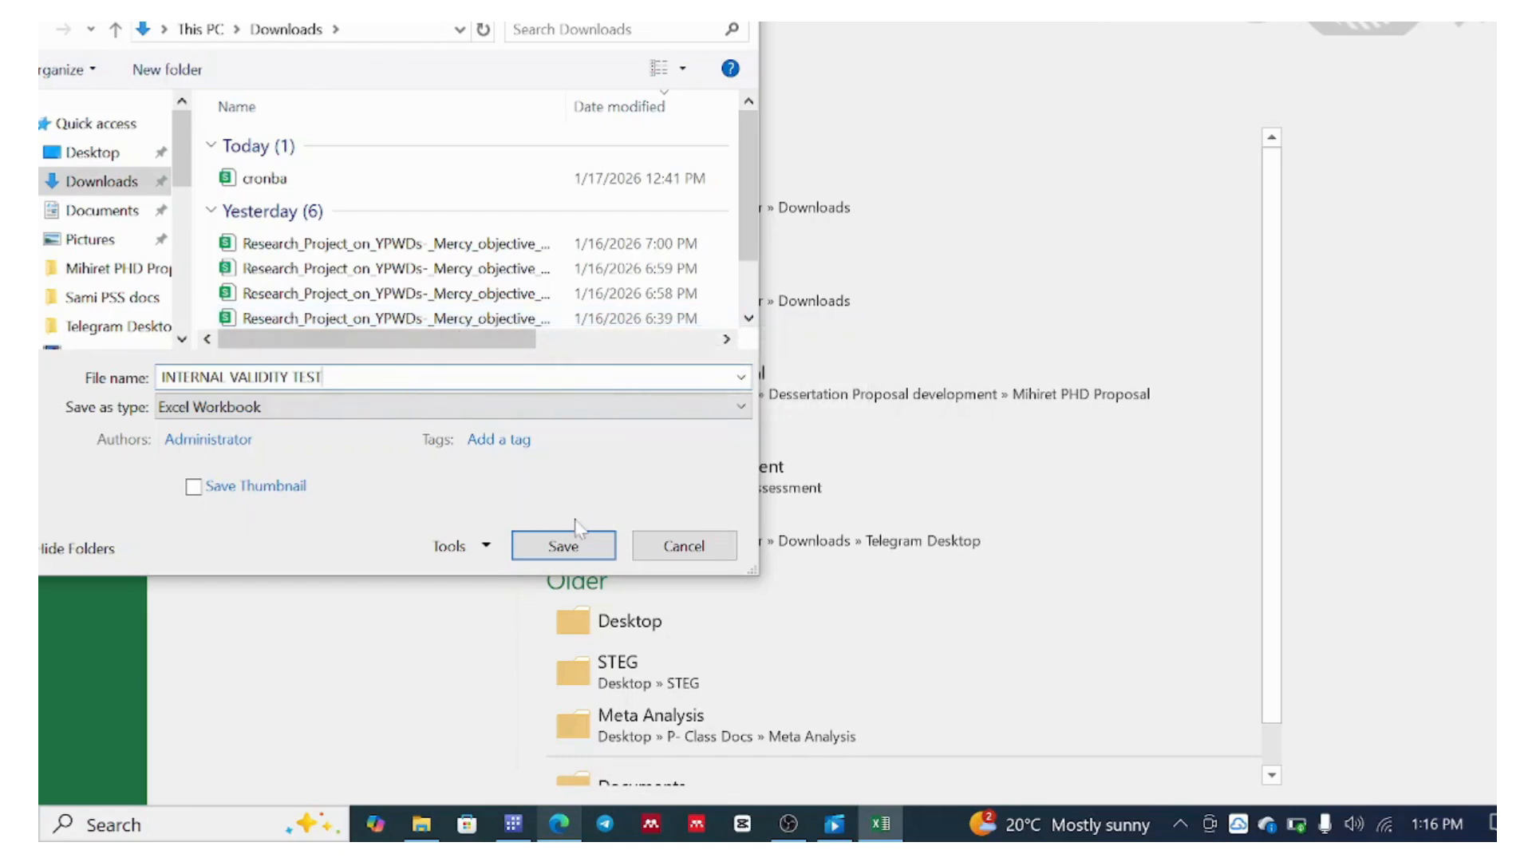
left_click(579, 557)
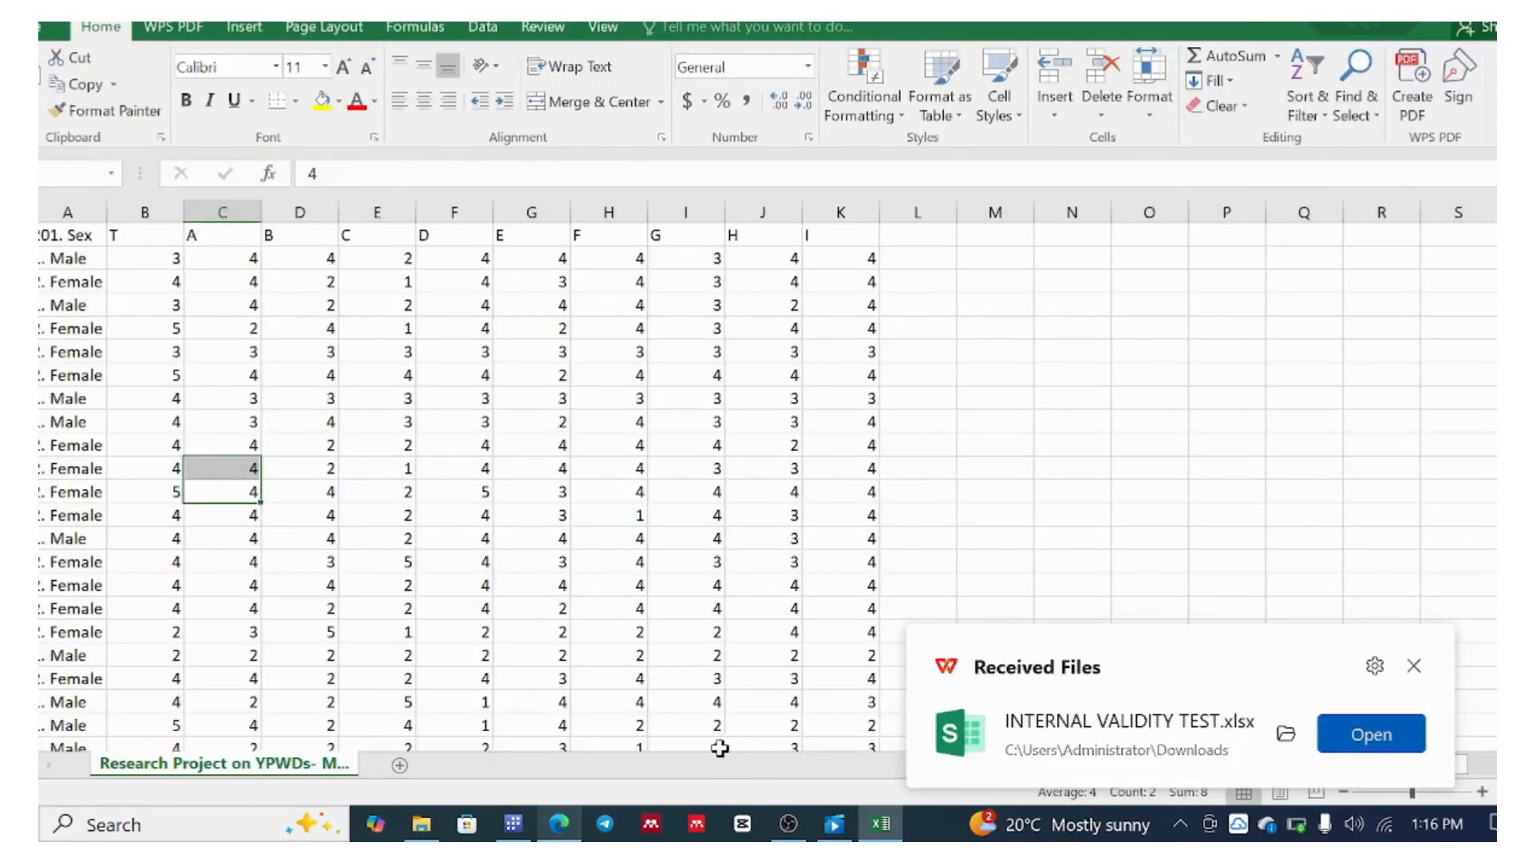
left_click(1415, 669)
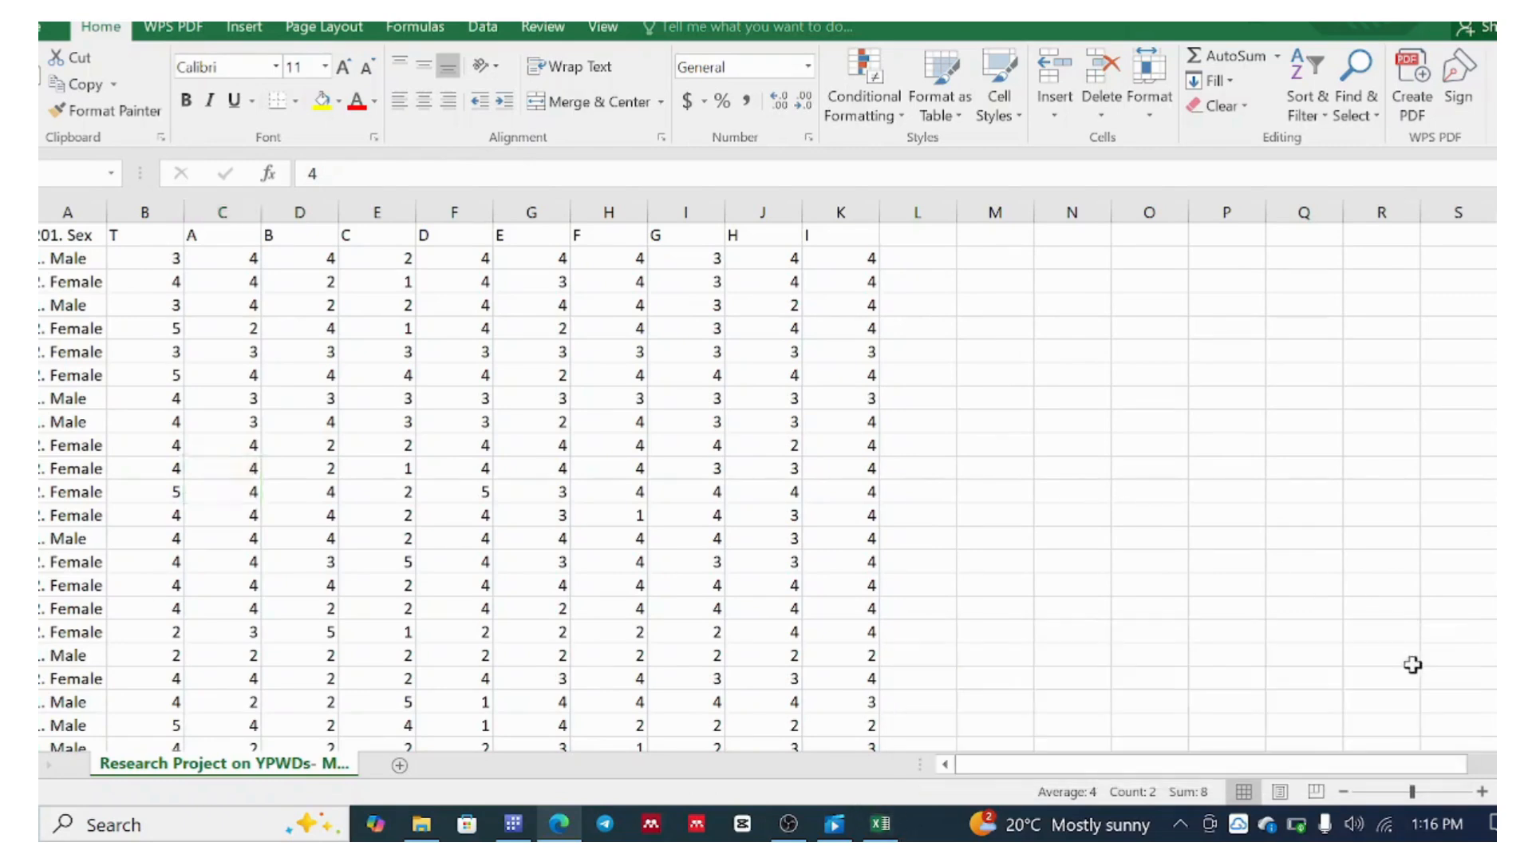
Count the item headers in B1 to K1 and review the answers below them
left_click(372, 417)
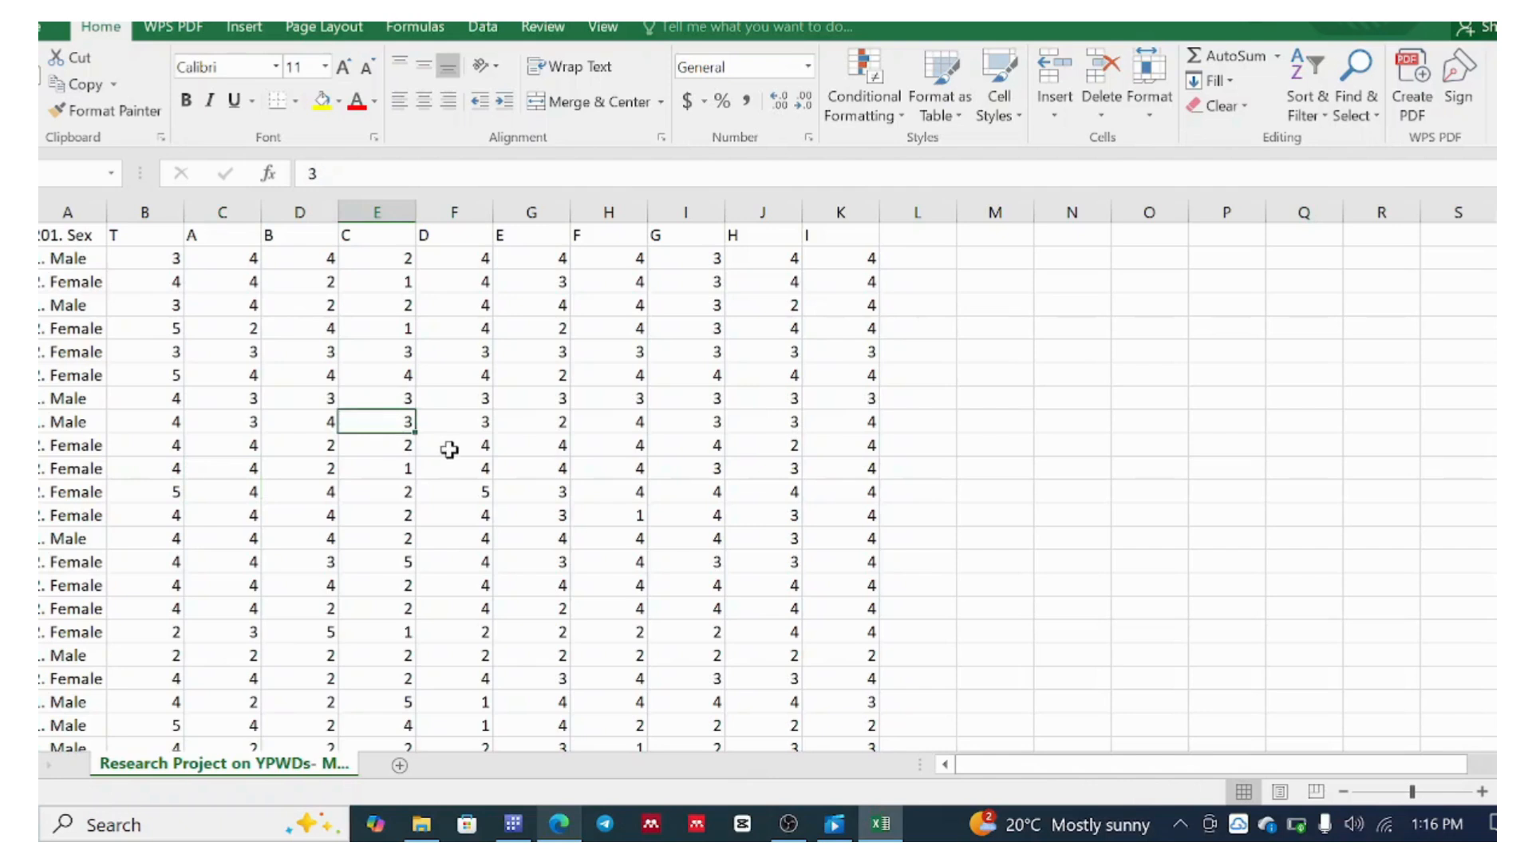
left_click(151, 240)
left_click_drag(216, 245, 830, 231)
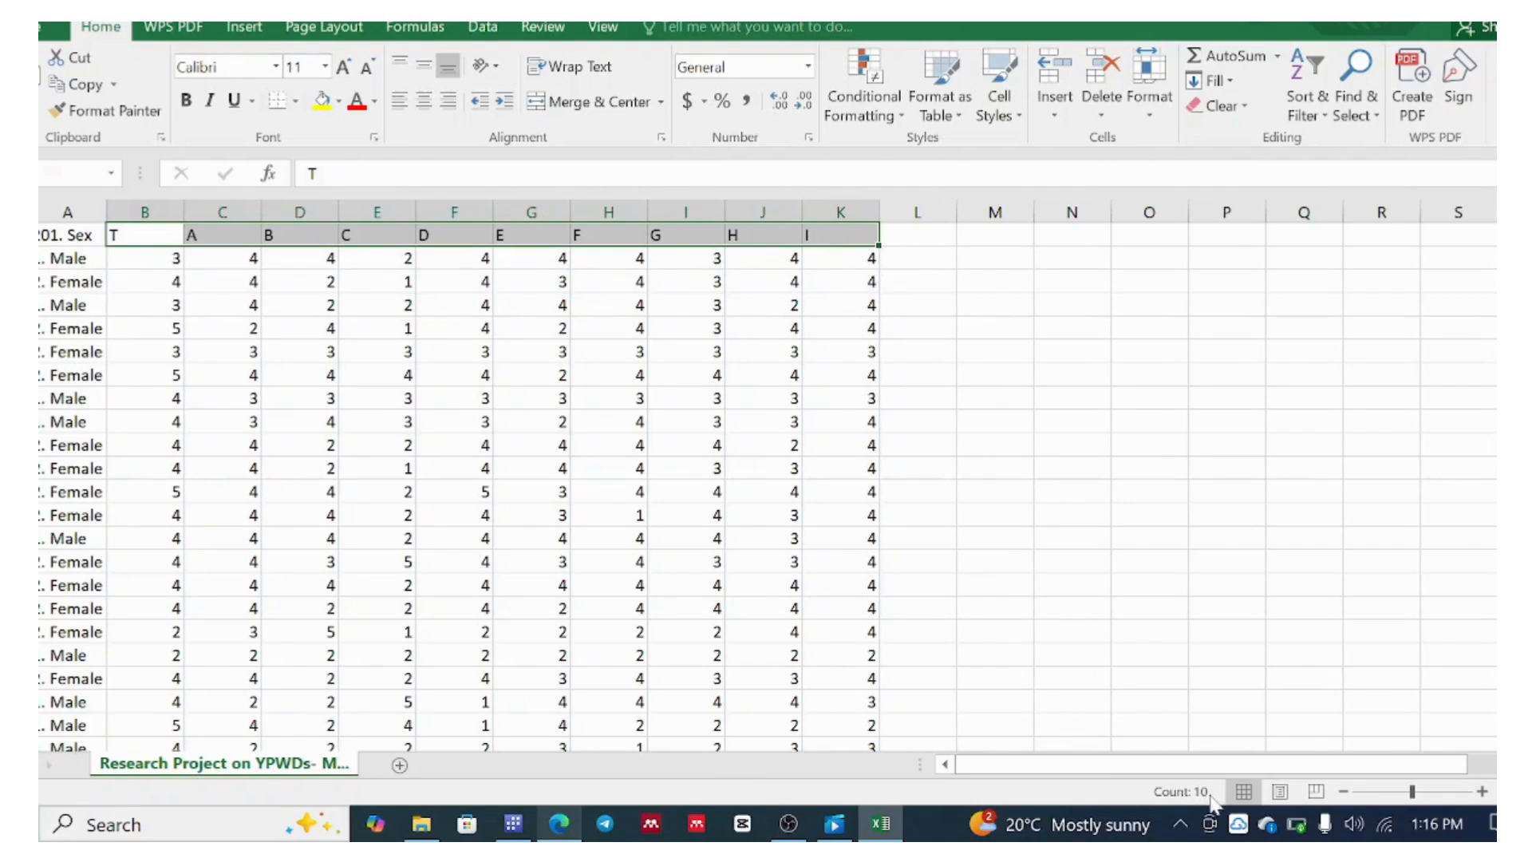
left_click(252, 304)
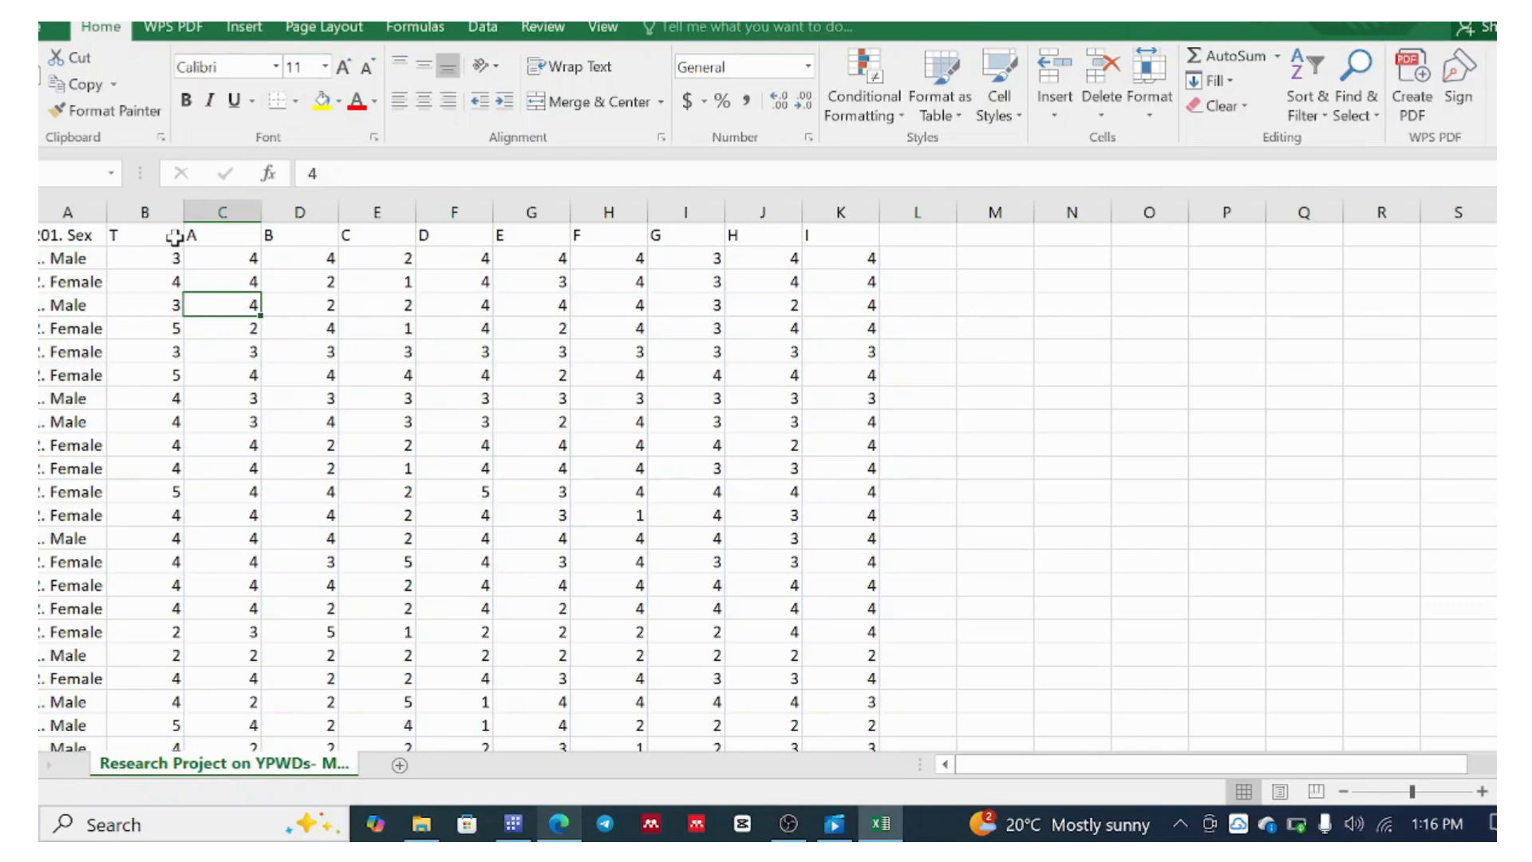
left_click(405, 510)
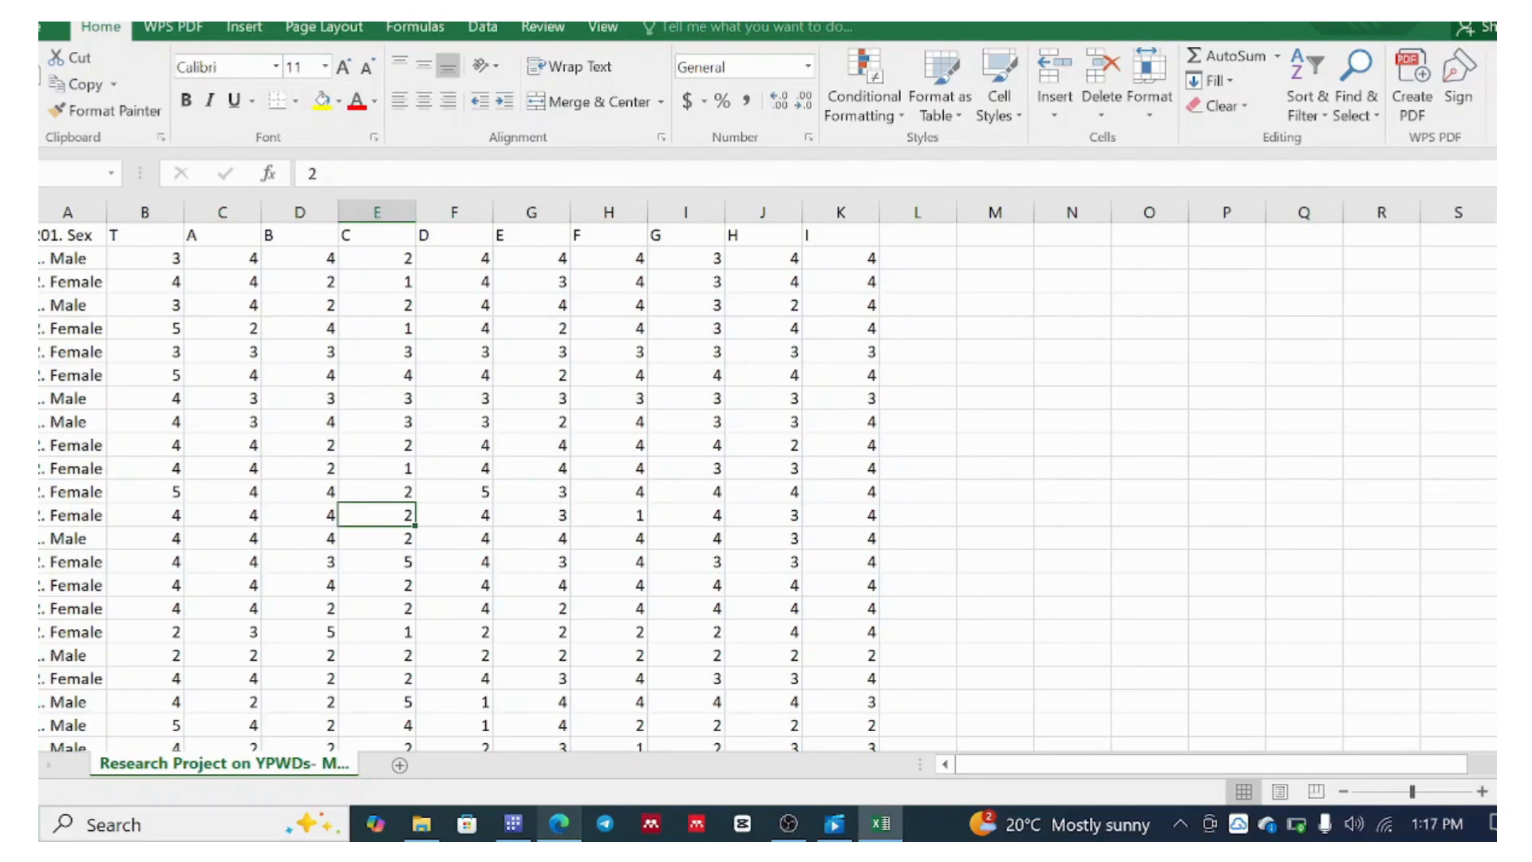
Switch to Stata and choose INTERNAL VALIDITY TEST.xlsx from Downloads as the Excel file to import
left_click(977, 321)
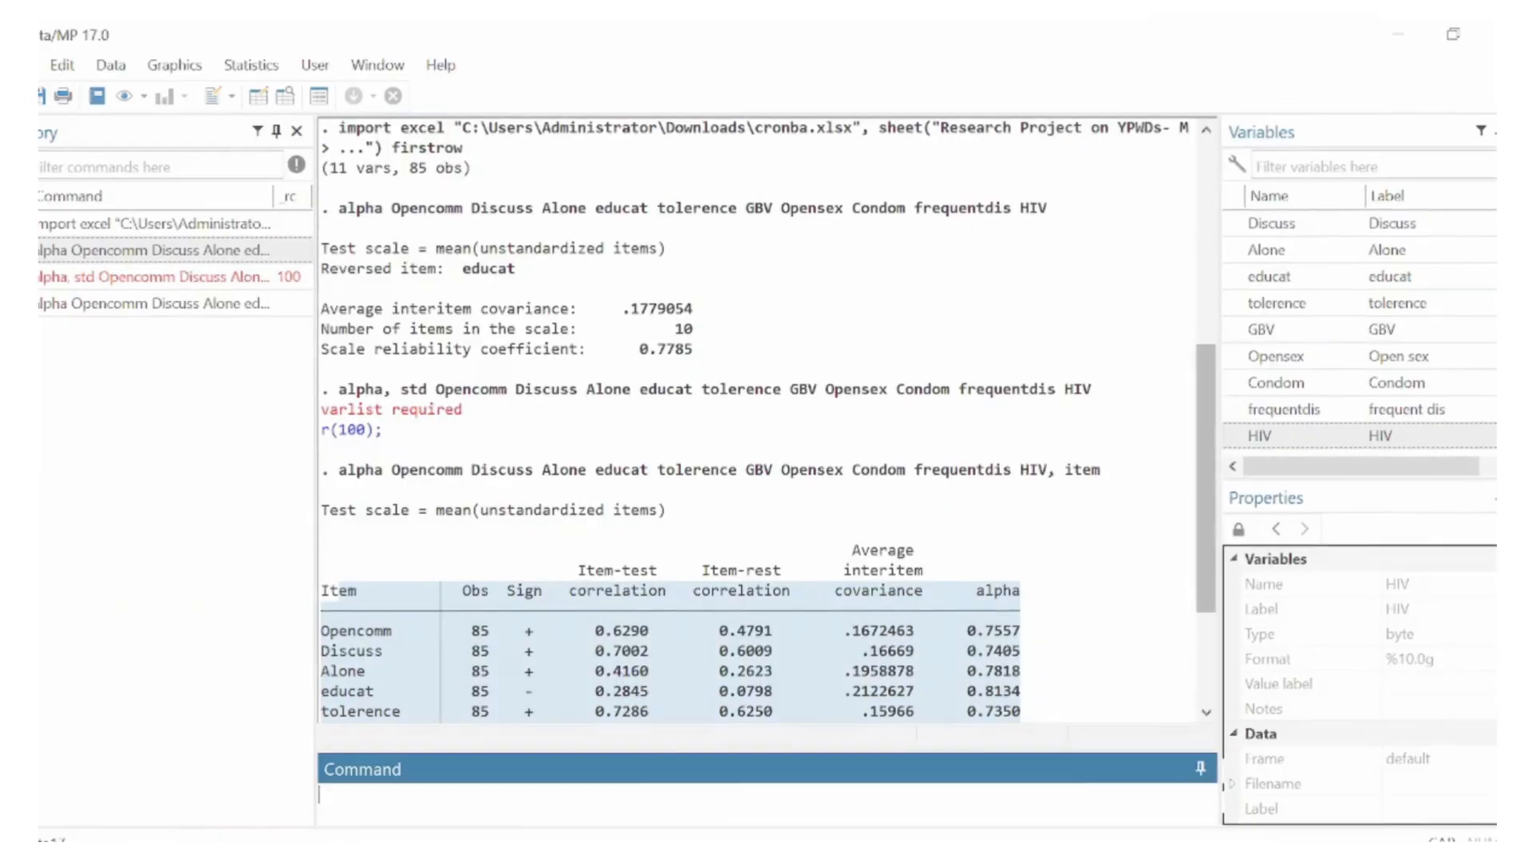
left_click(21, 60)
mouse_move(80, 332)
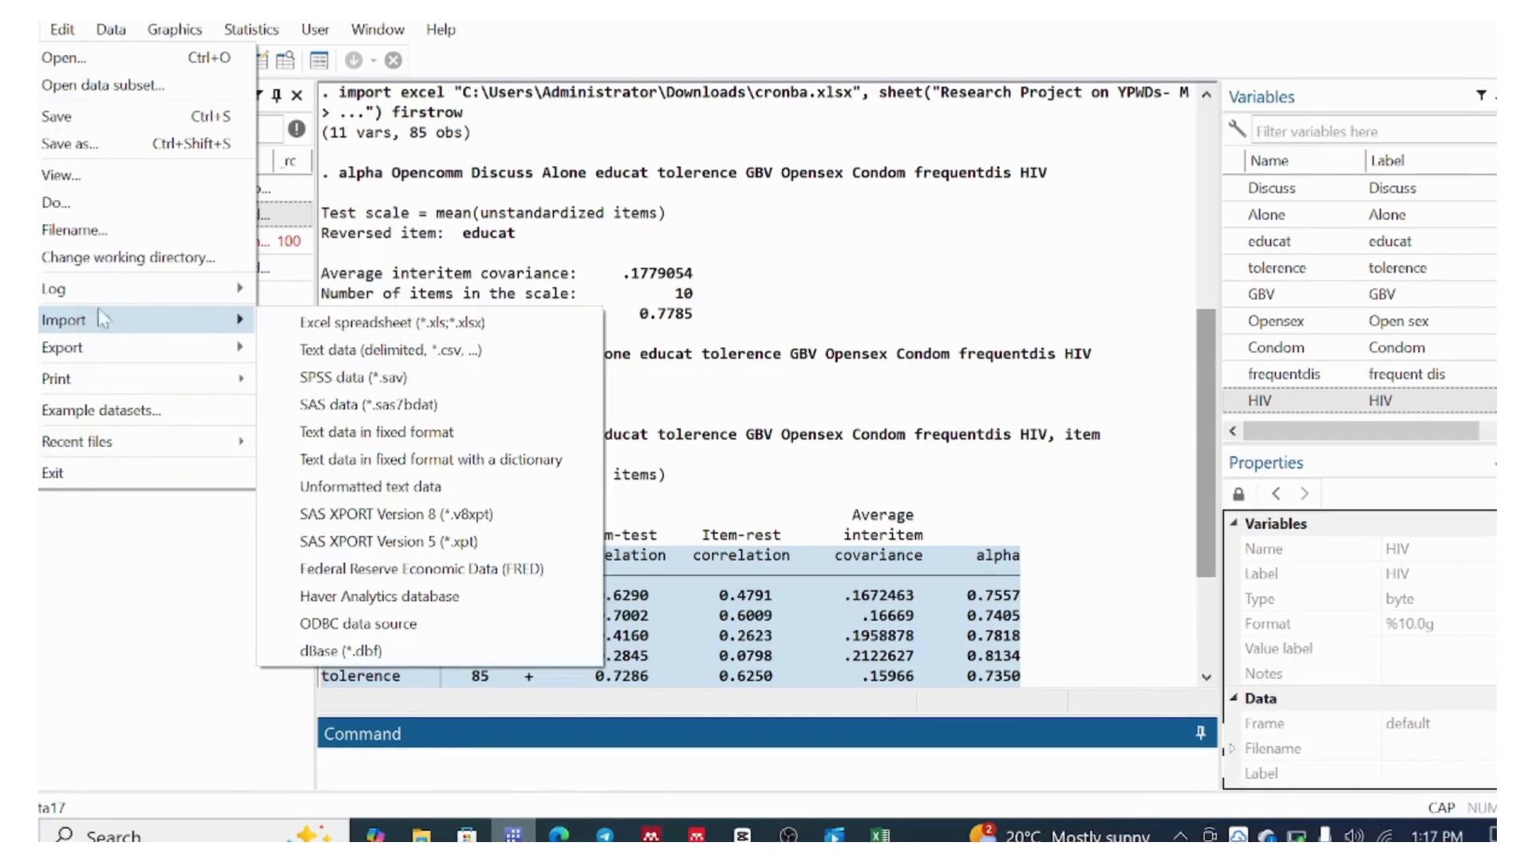
left_click(336, 334)
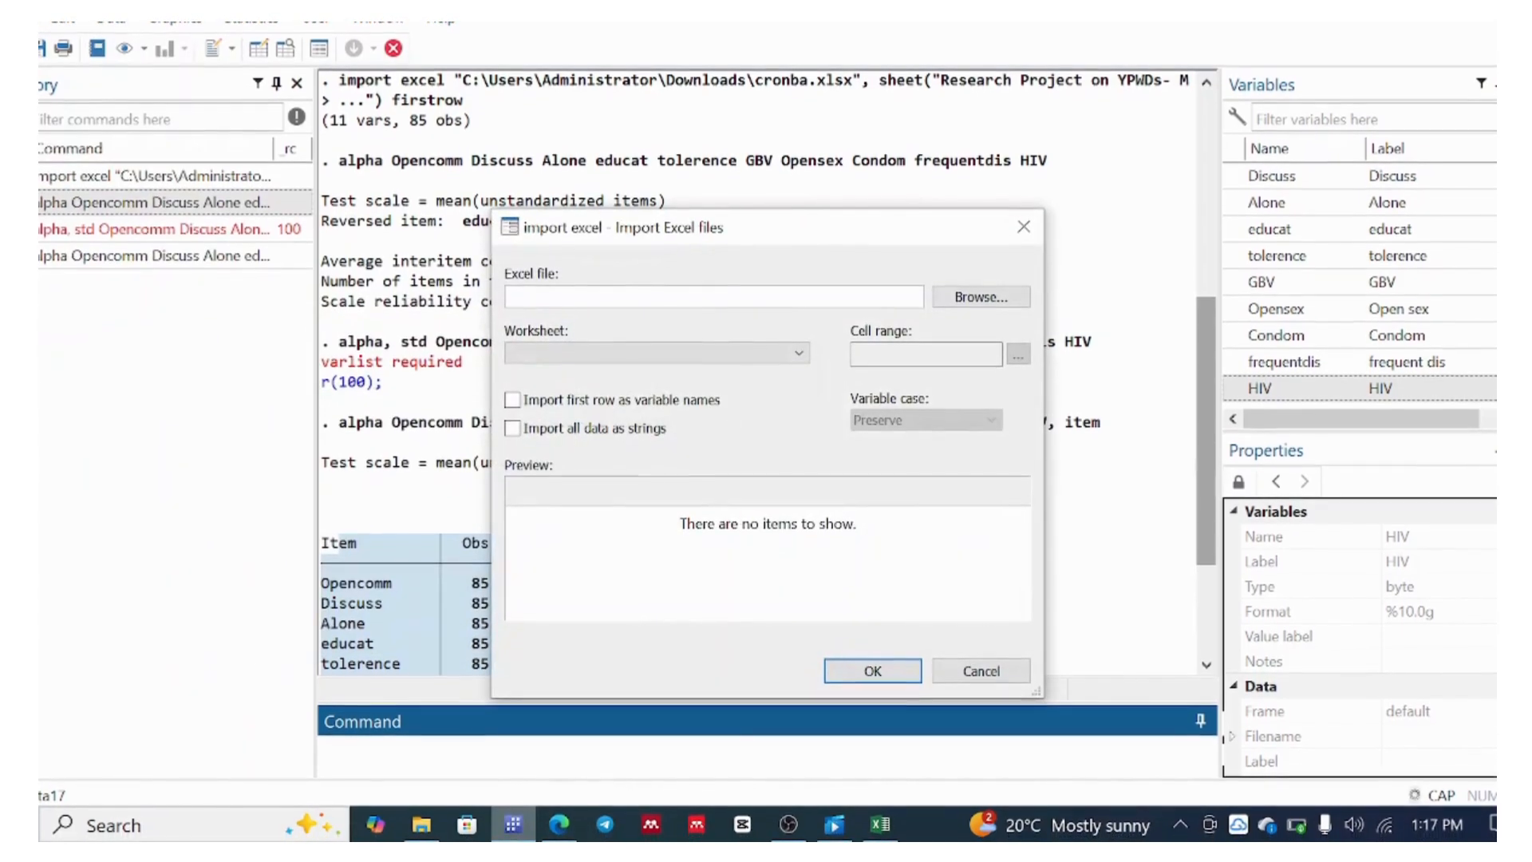
left_click(977, 292)
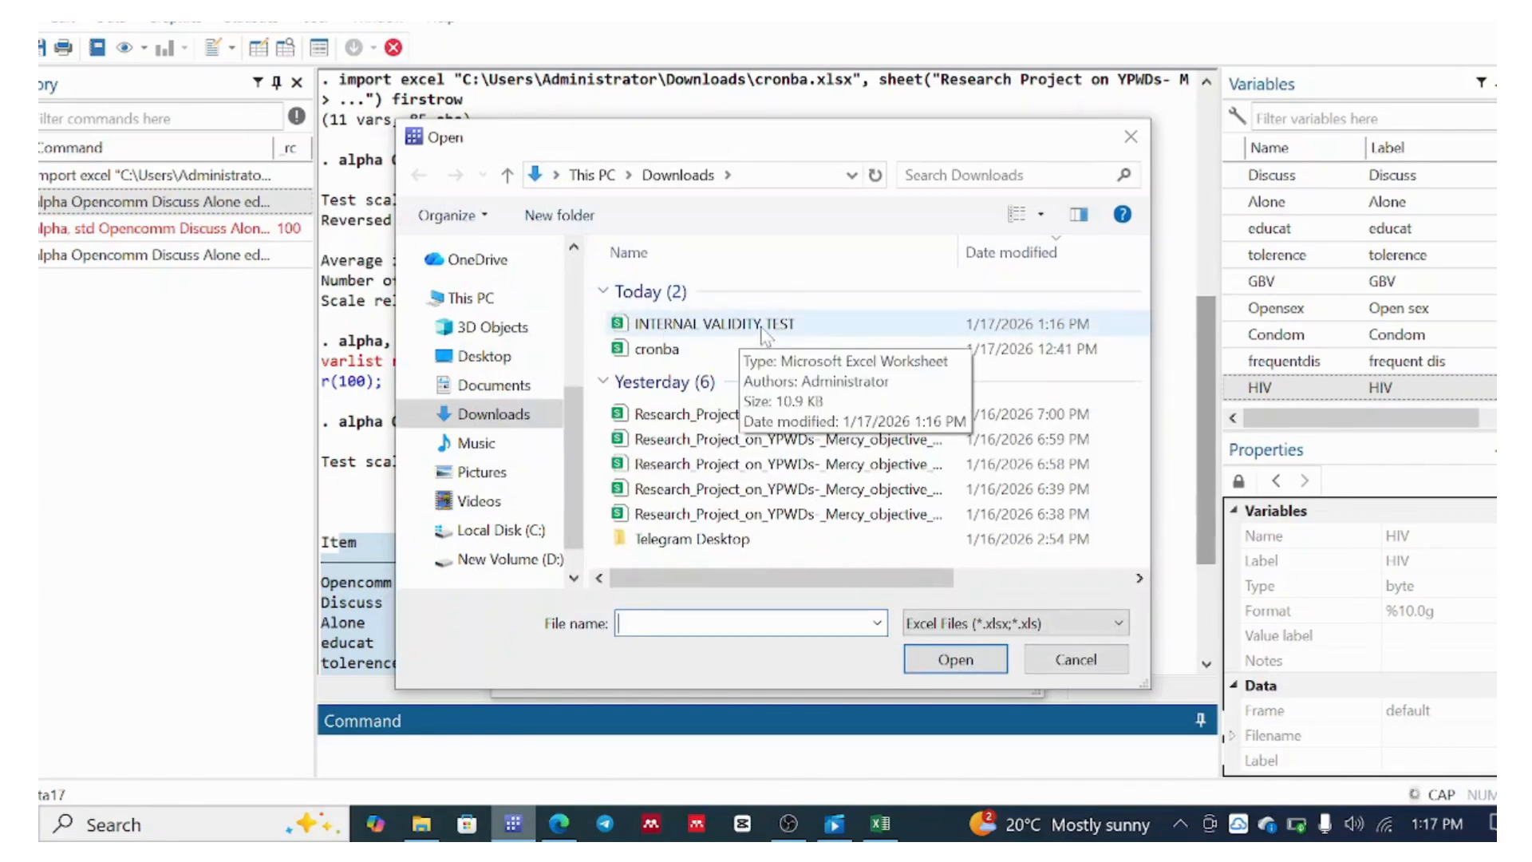
left_click(786, 327)
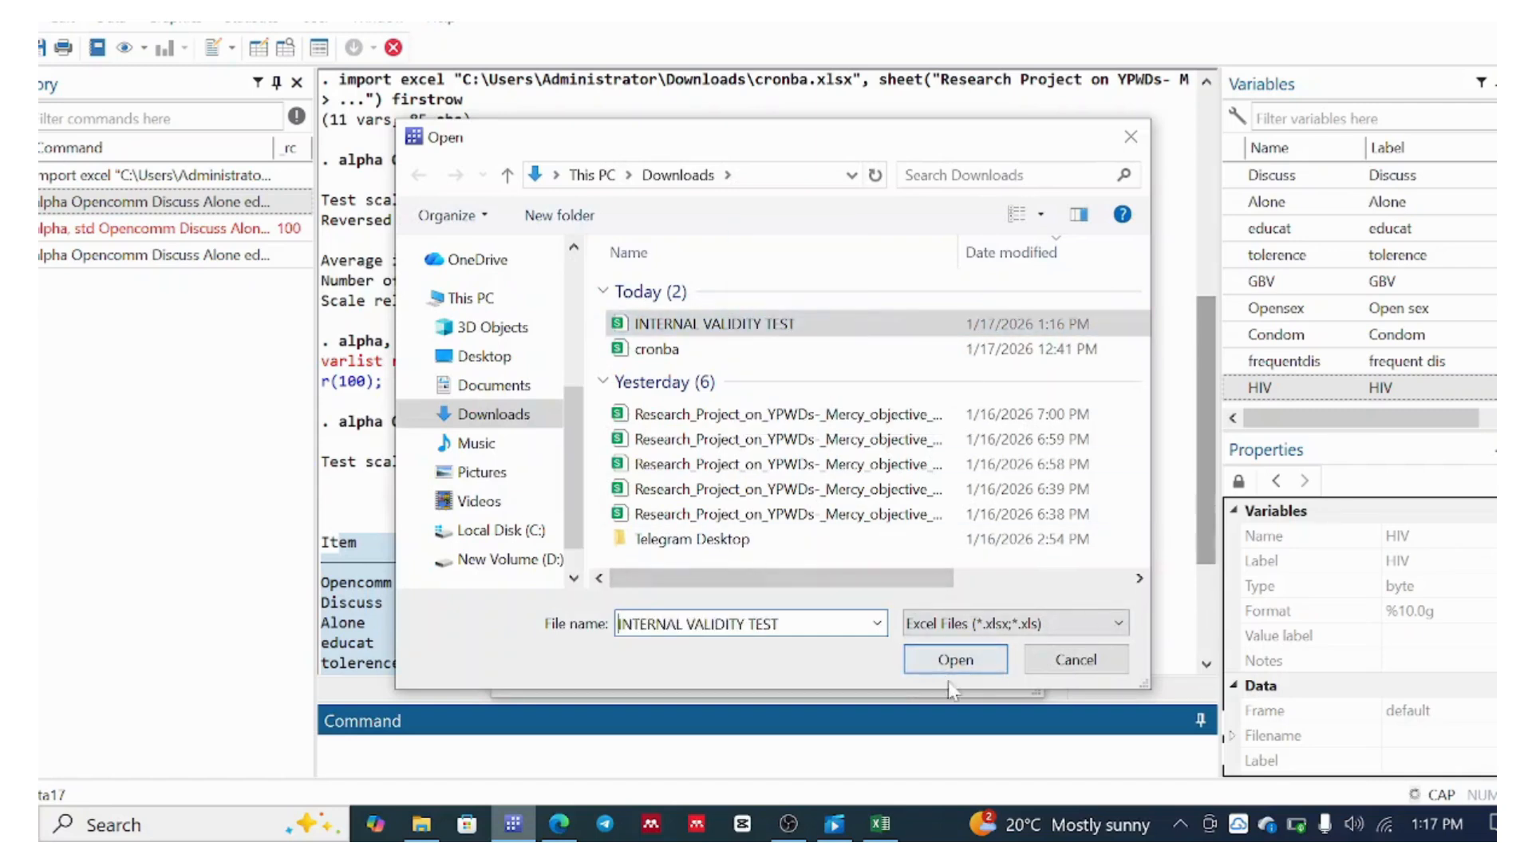
left_click(954, 661)
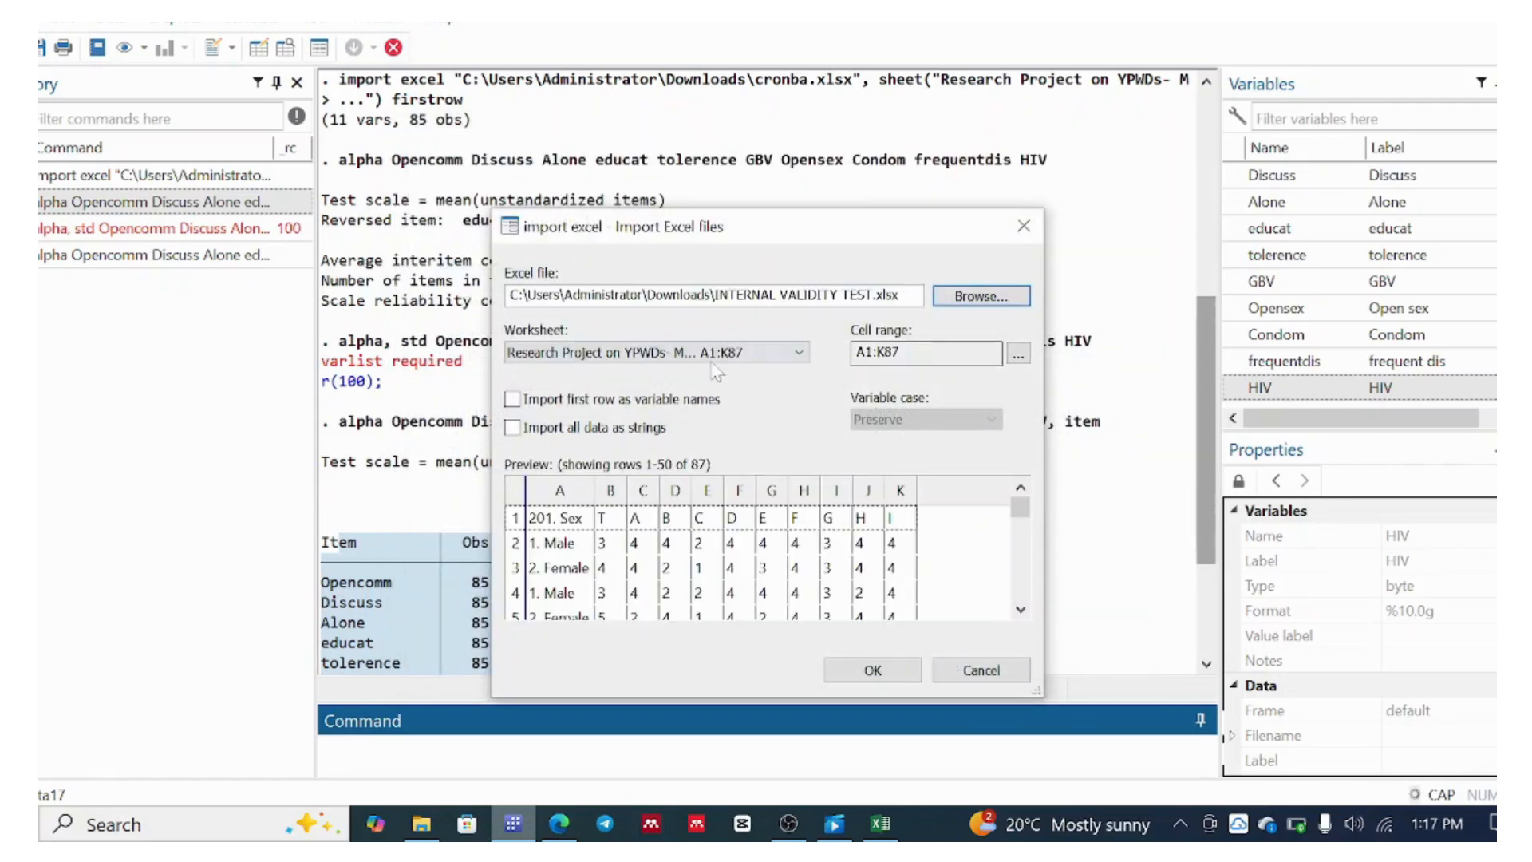
Import the worksheet with the first row as variable names, discarding the unsaved data in memory
left_click(512, 399)
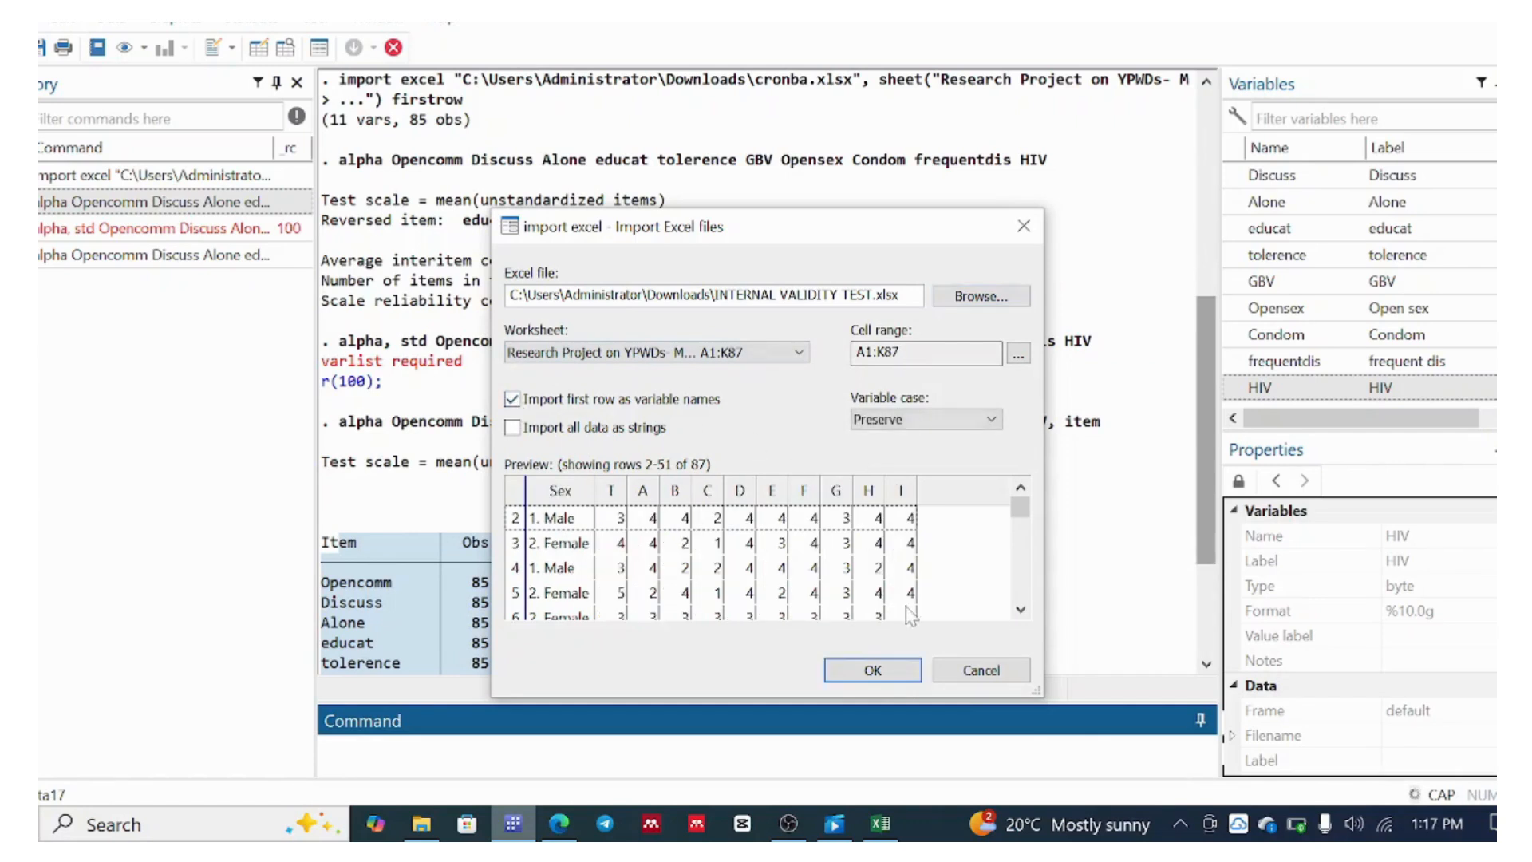
left_click(873, 669)
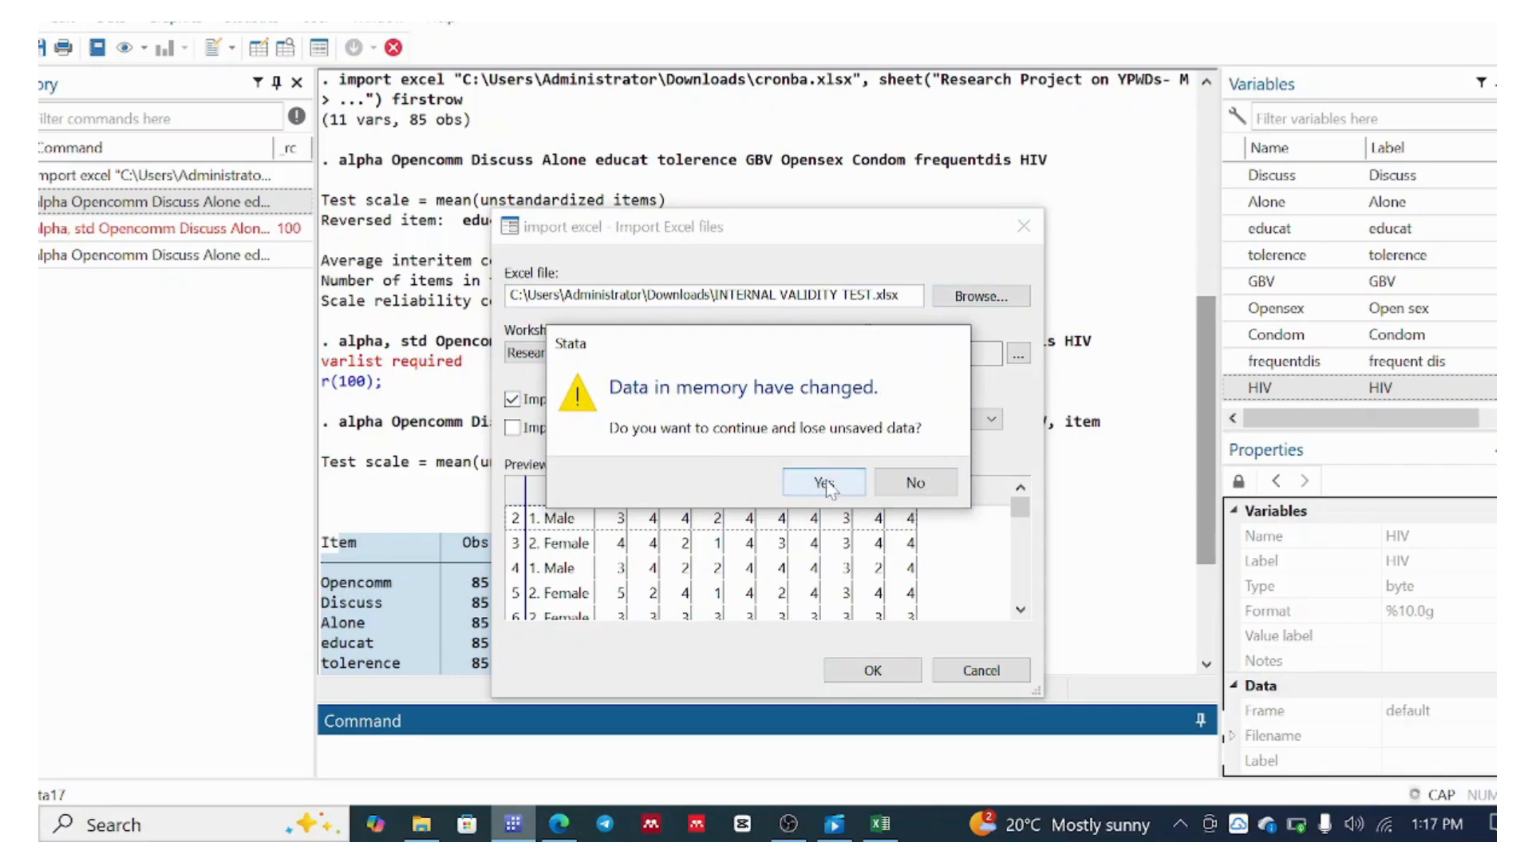
left_click(825, 482)
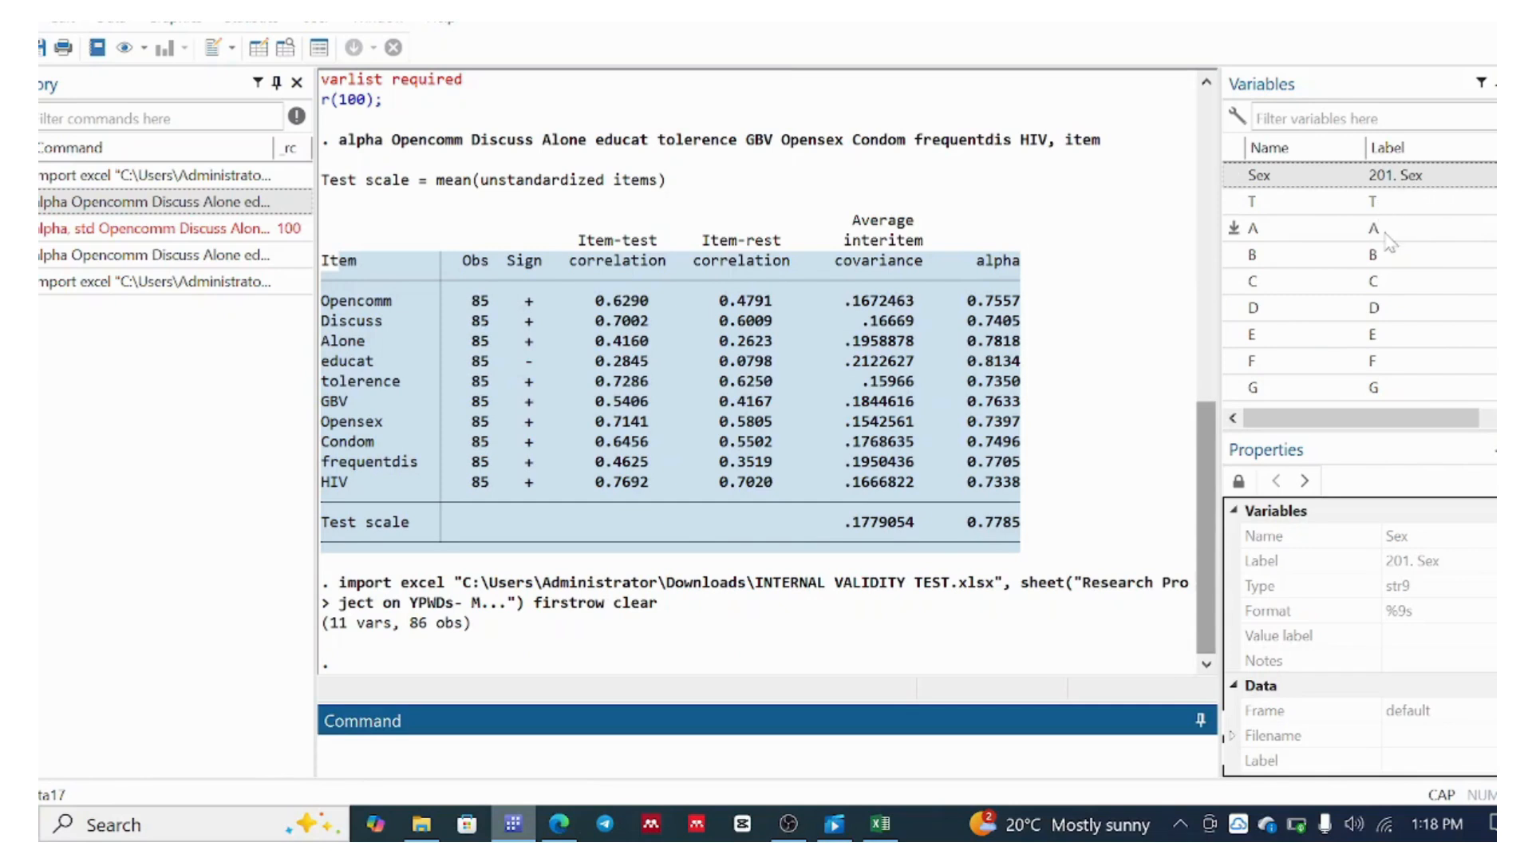
Start an alpha command for the Likert items, adding variables T, A, B, D, F and G
scroll(1397, 288, "down", 1)
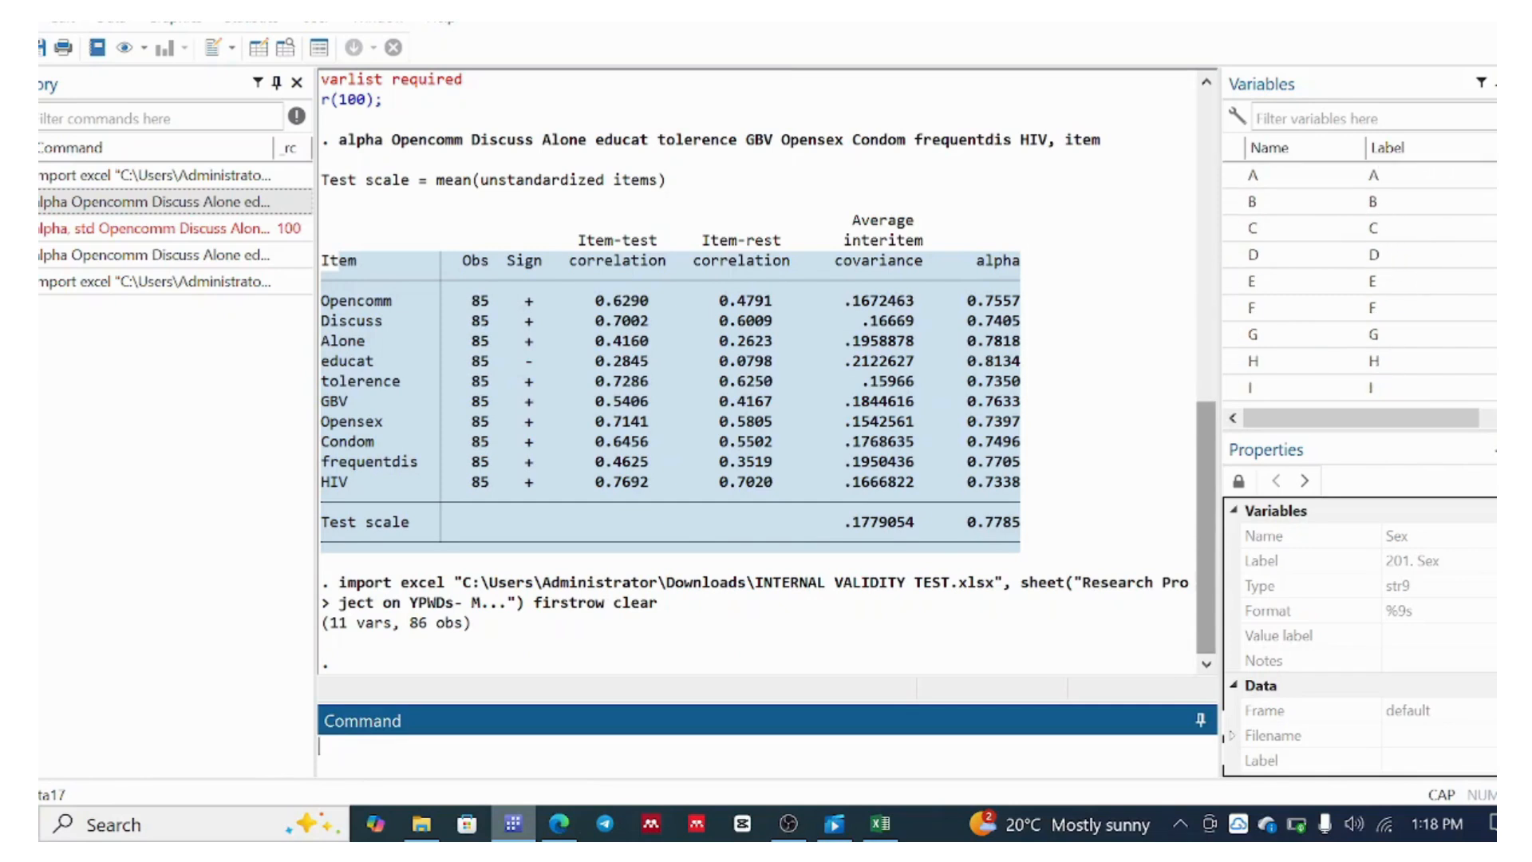
scroll(1357, 255, "up", 1)
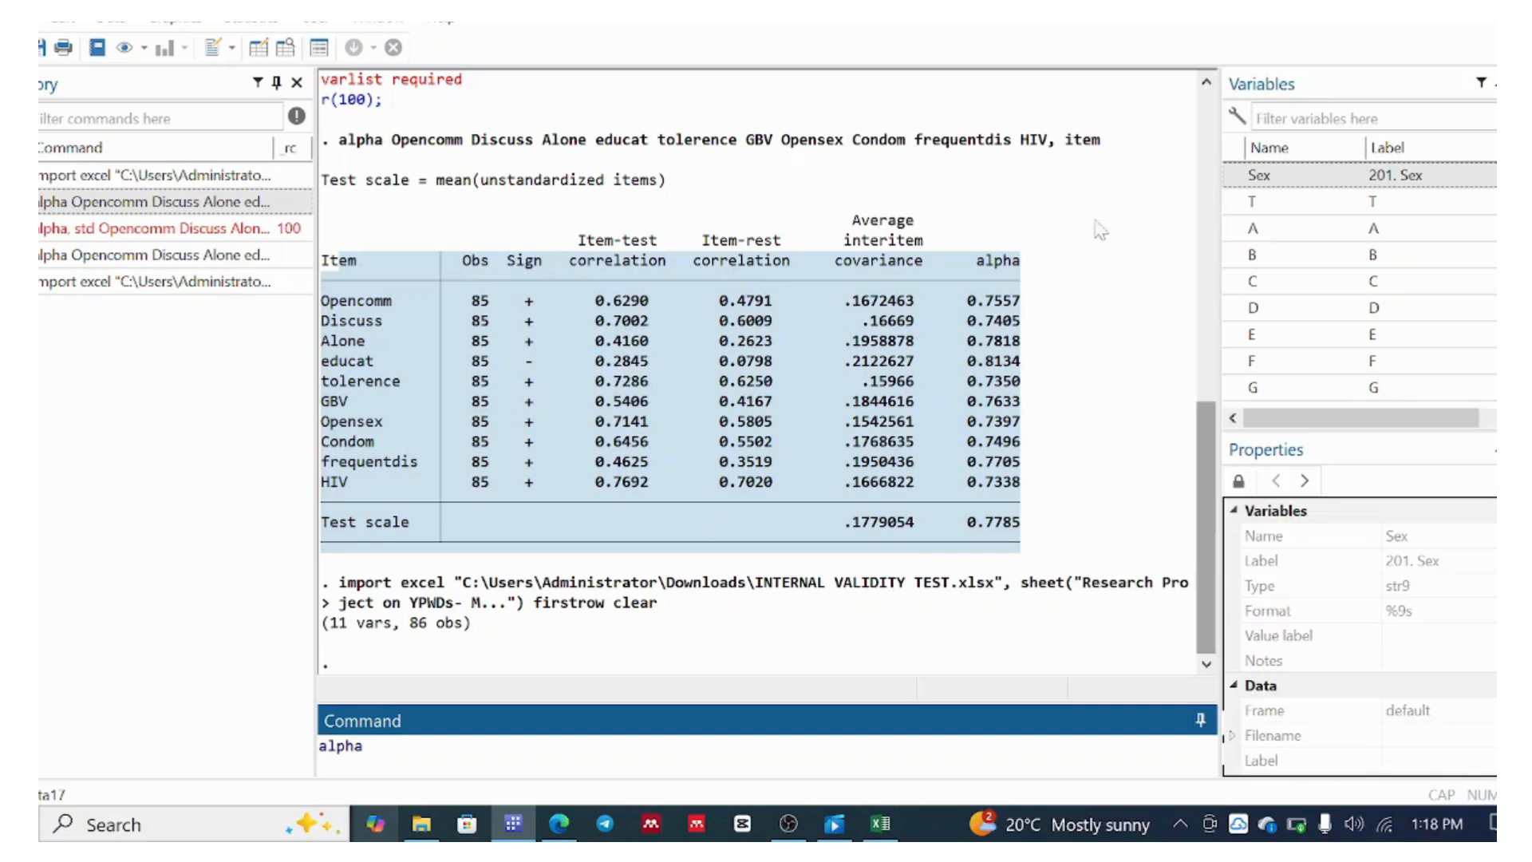
double_click(1383, 204)
double_click(1395, 233)
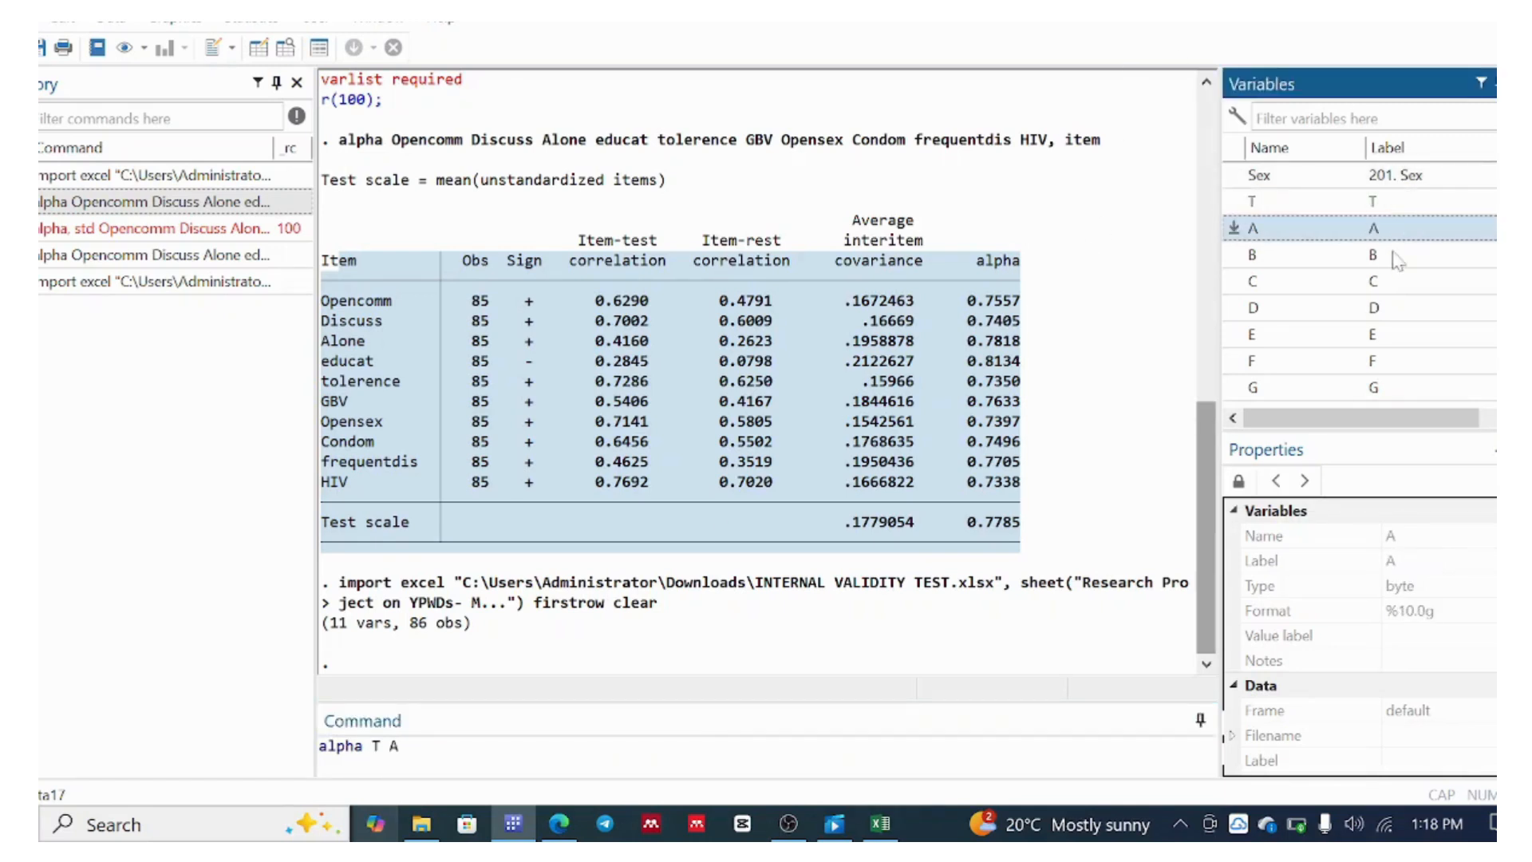
left_click(1396, 261)
double_click(1397, 264)
left_click(1396, 286)
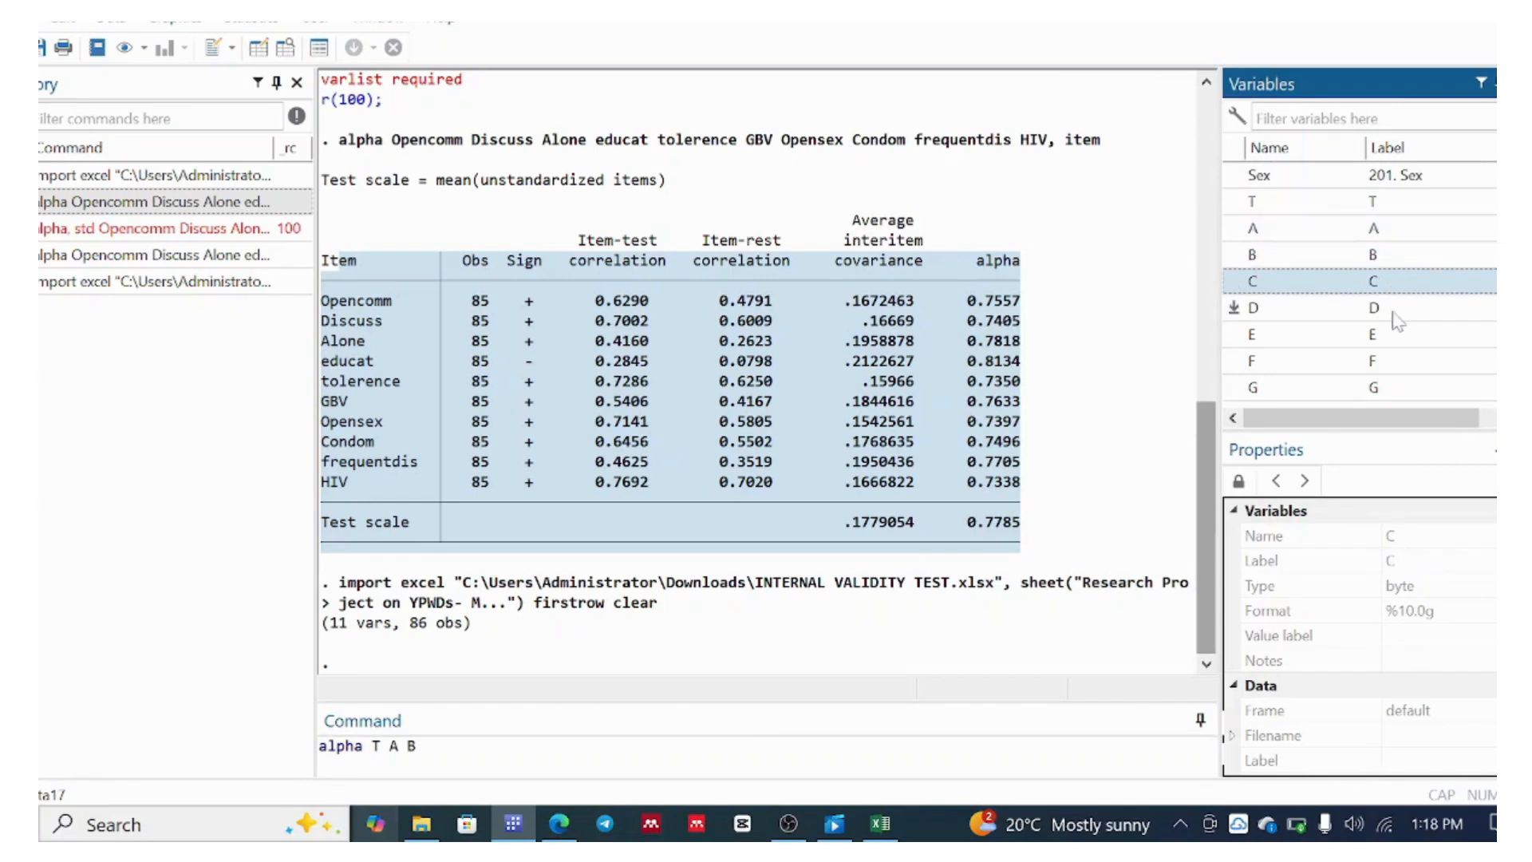
double_click(1397, 313)
left_click(1399, 337)
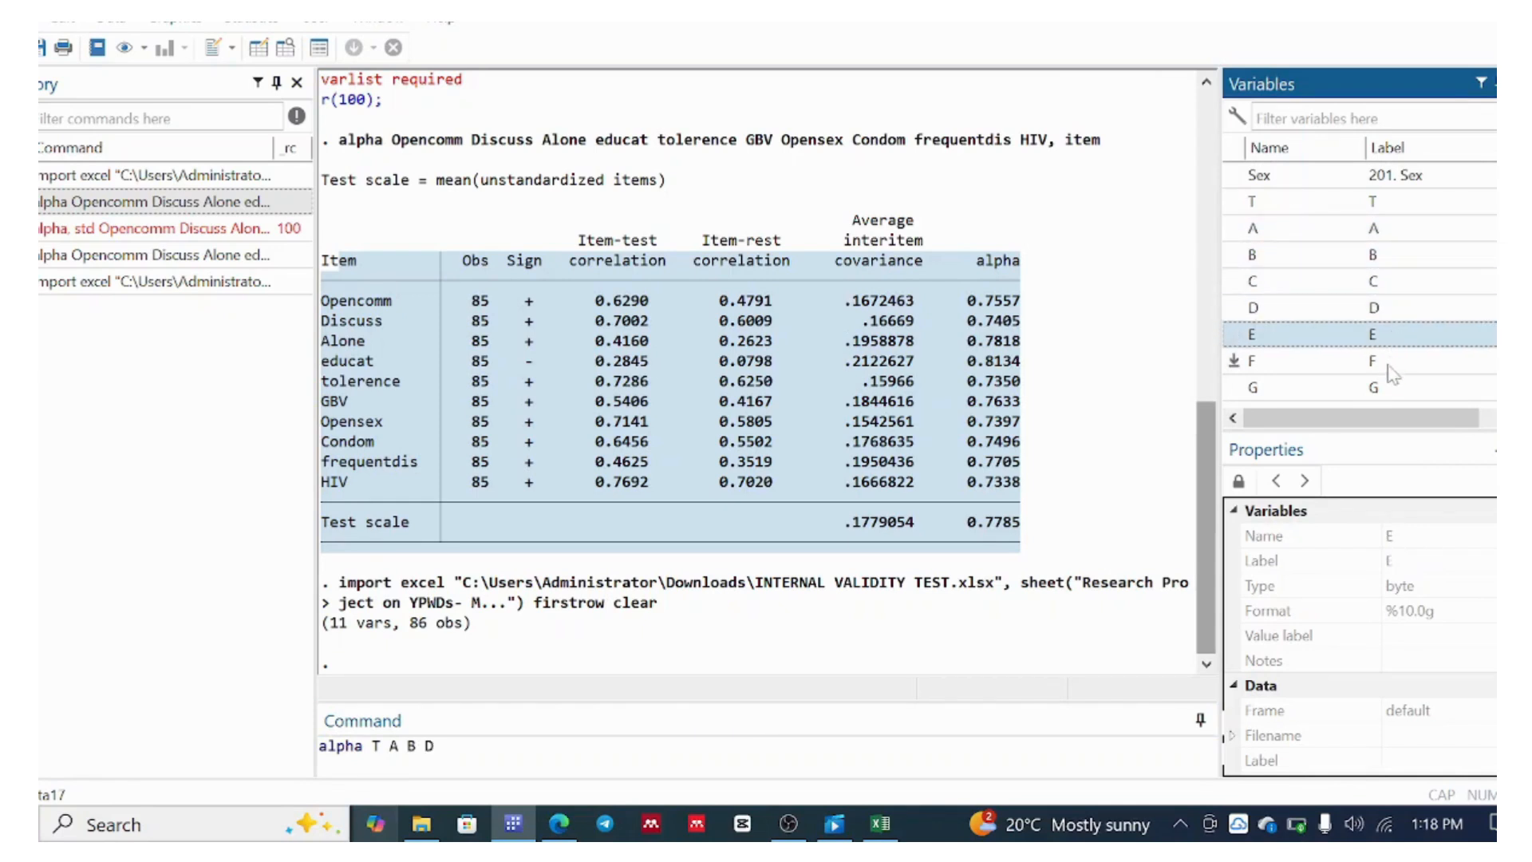
double_click(1395, 366)
double_click(1397, 389)
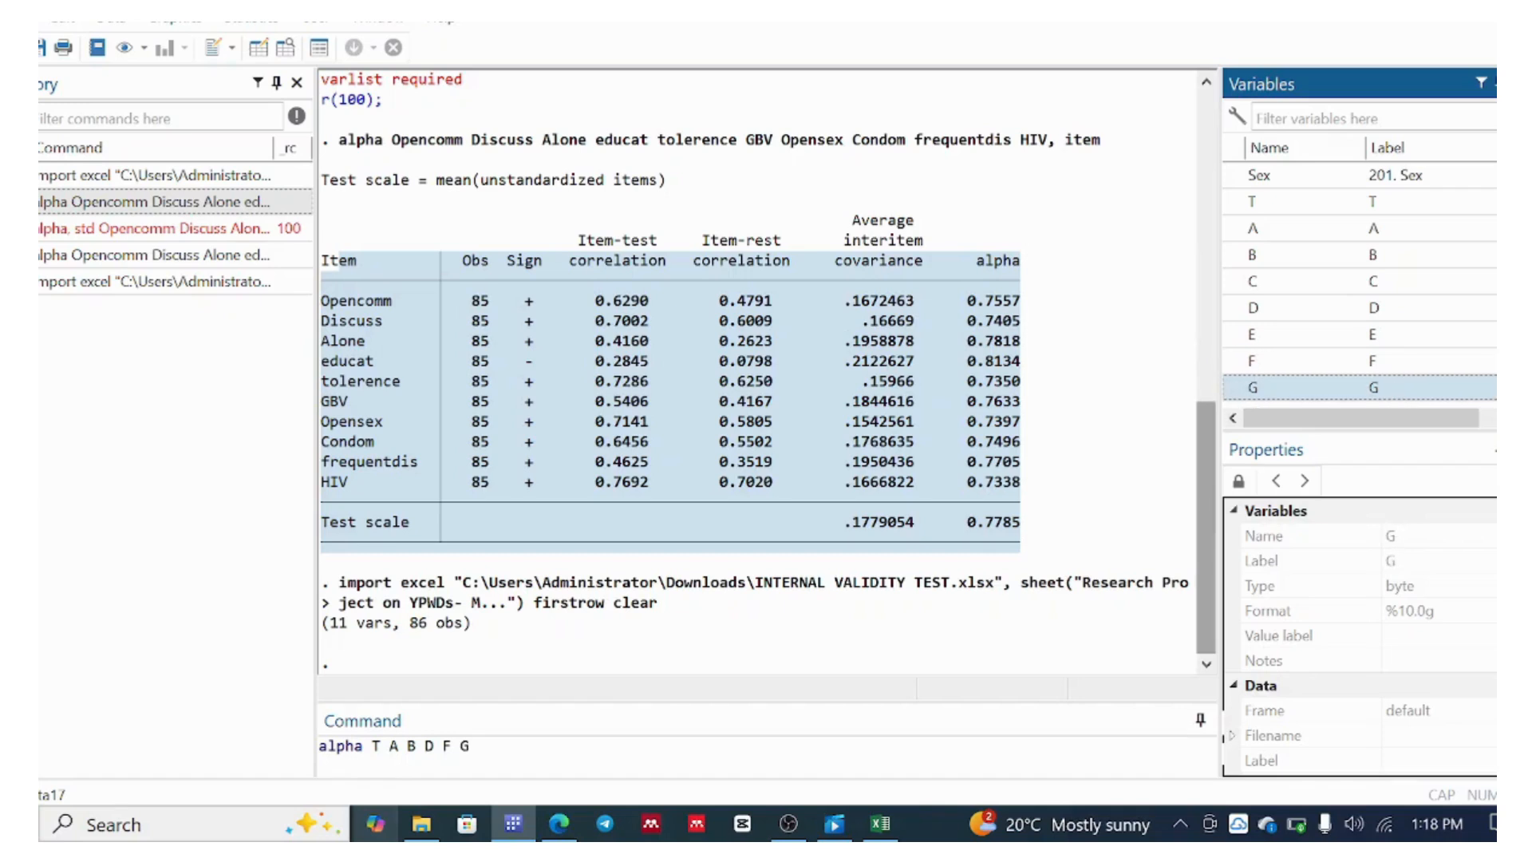
Complete the alpha command with variables H and I, run it, and highlight the reliability coefficient and number of items
scroll(1434, 368, "down", 1)
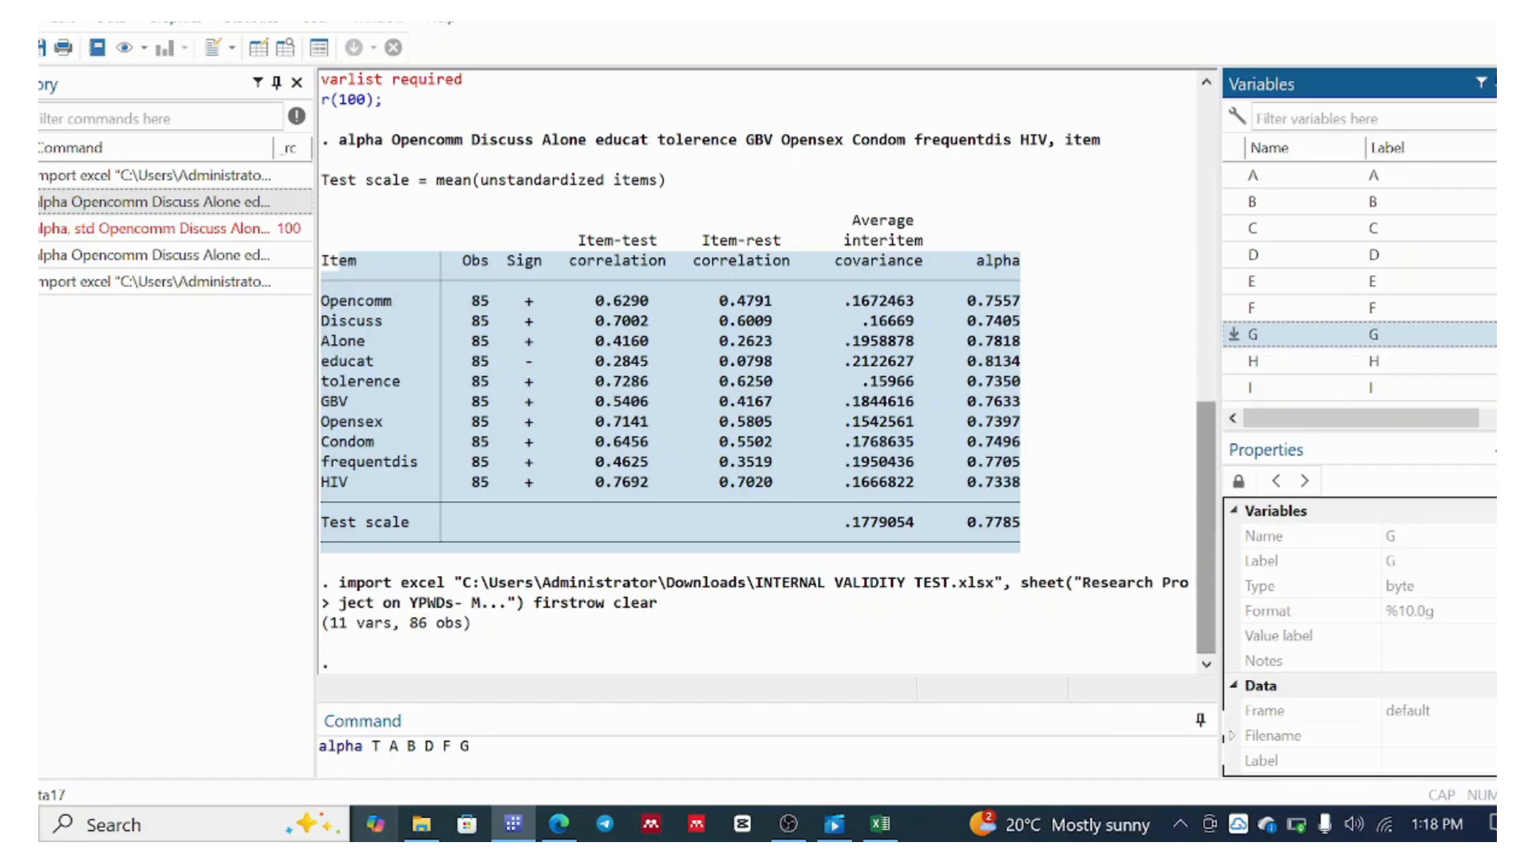
double_click(1430, 363)
double_click(1403, 389)
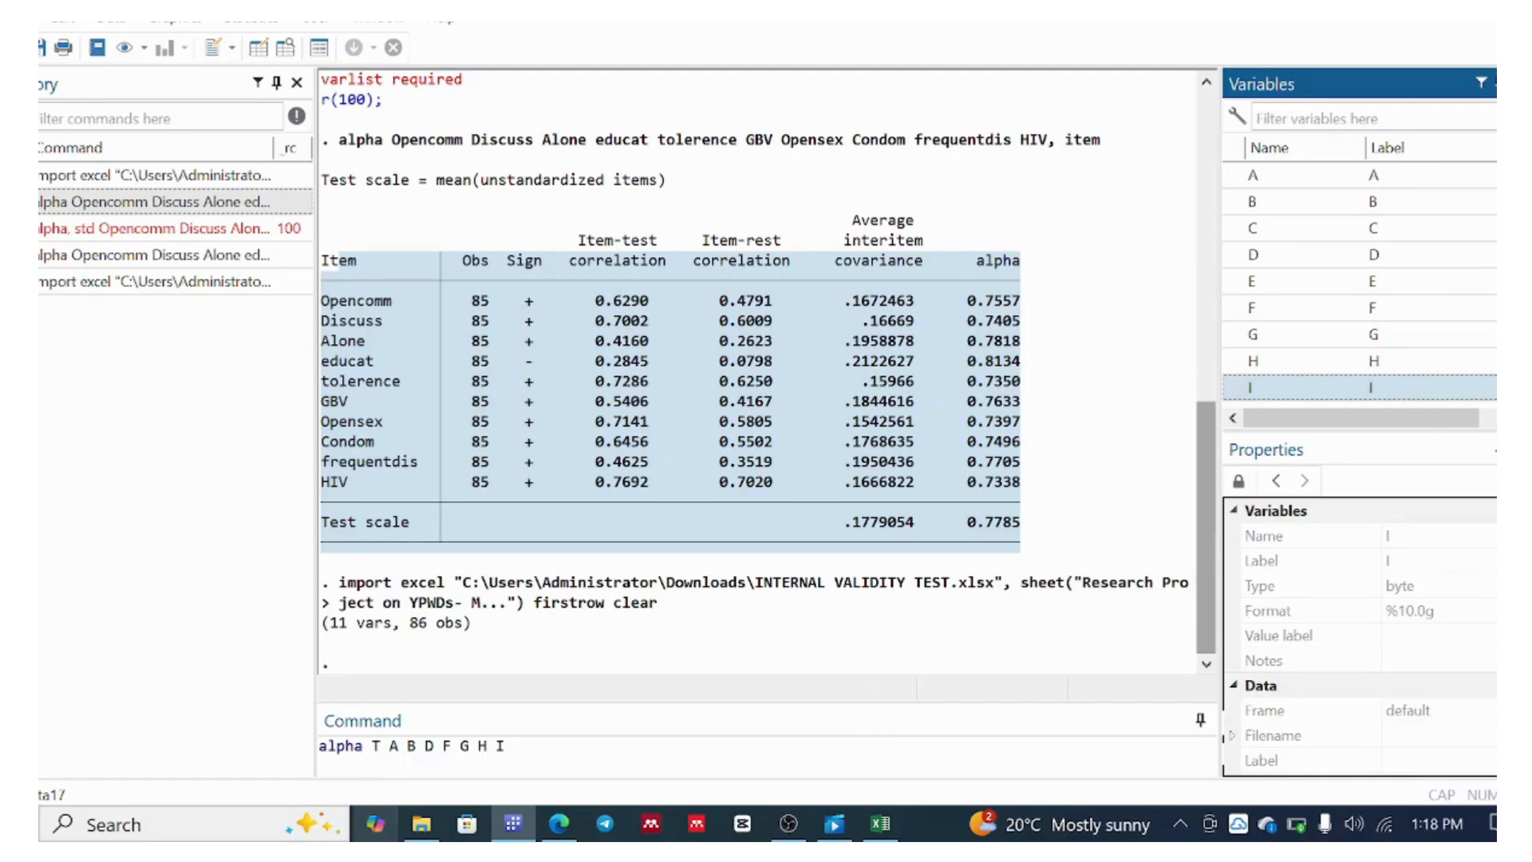
key("Return")
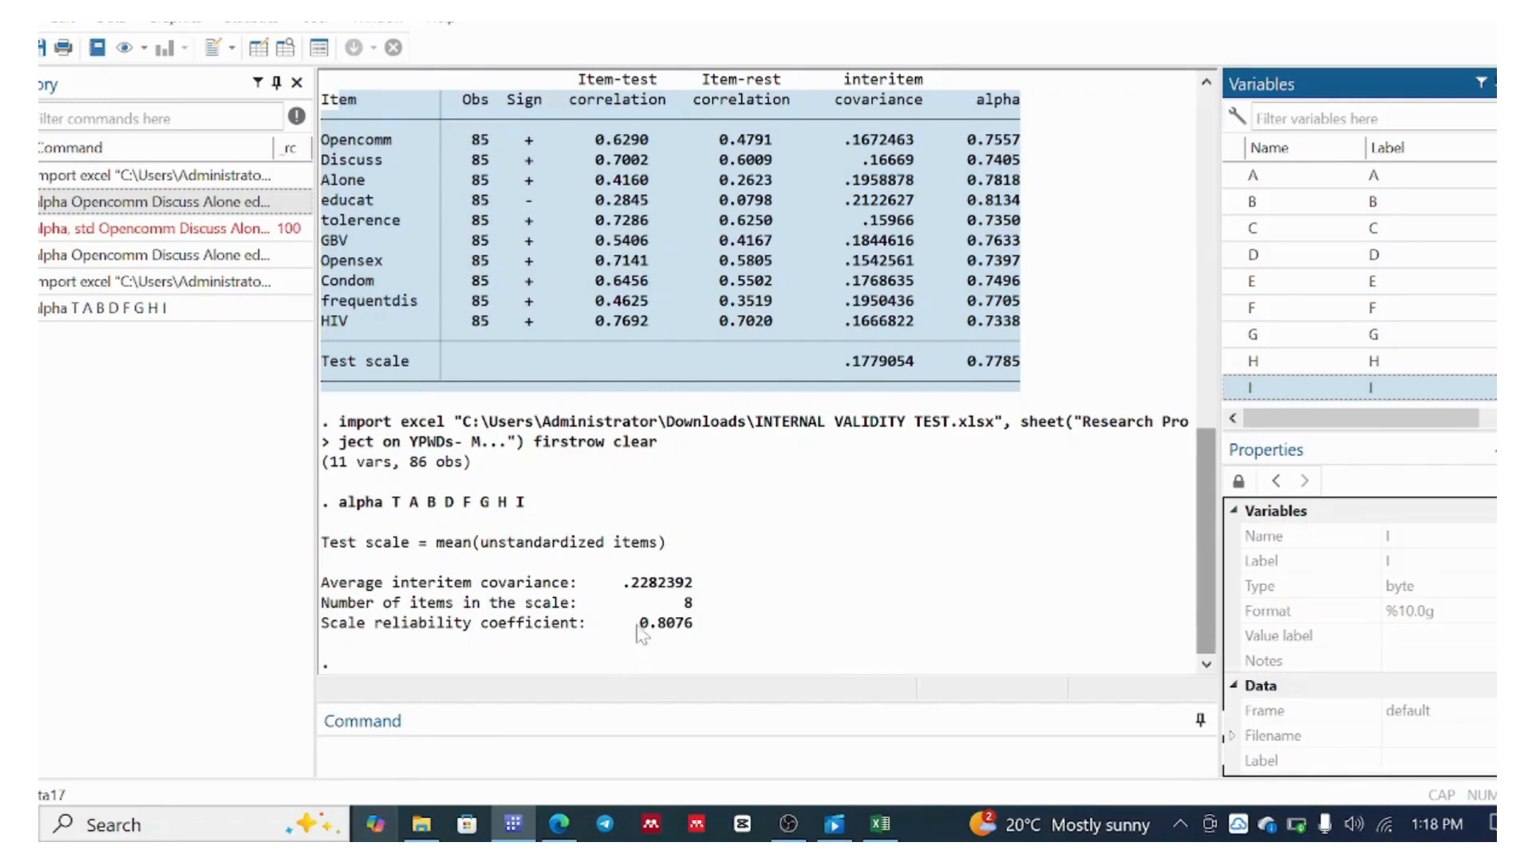
left_click_drag(640, 624, 720, 638)
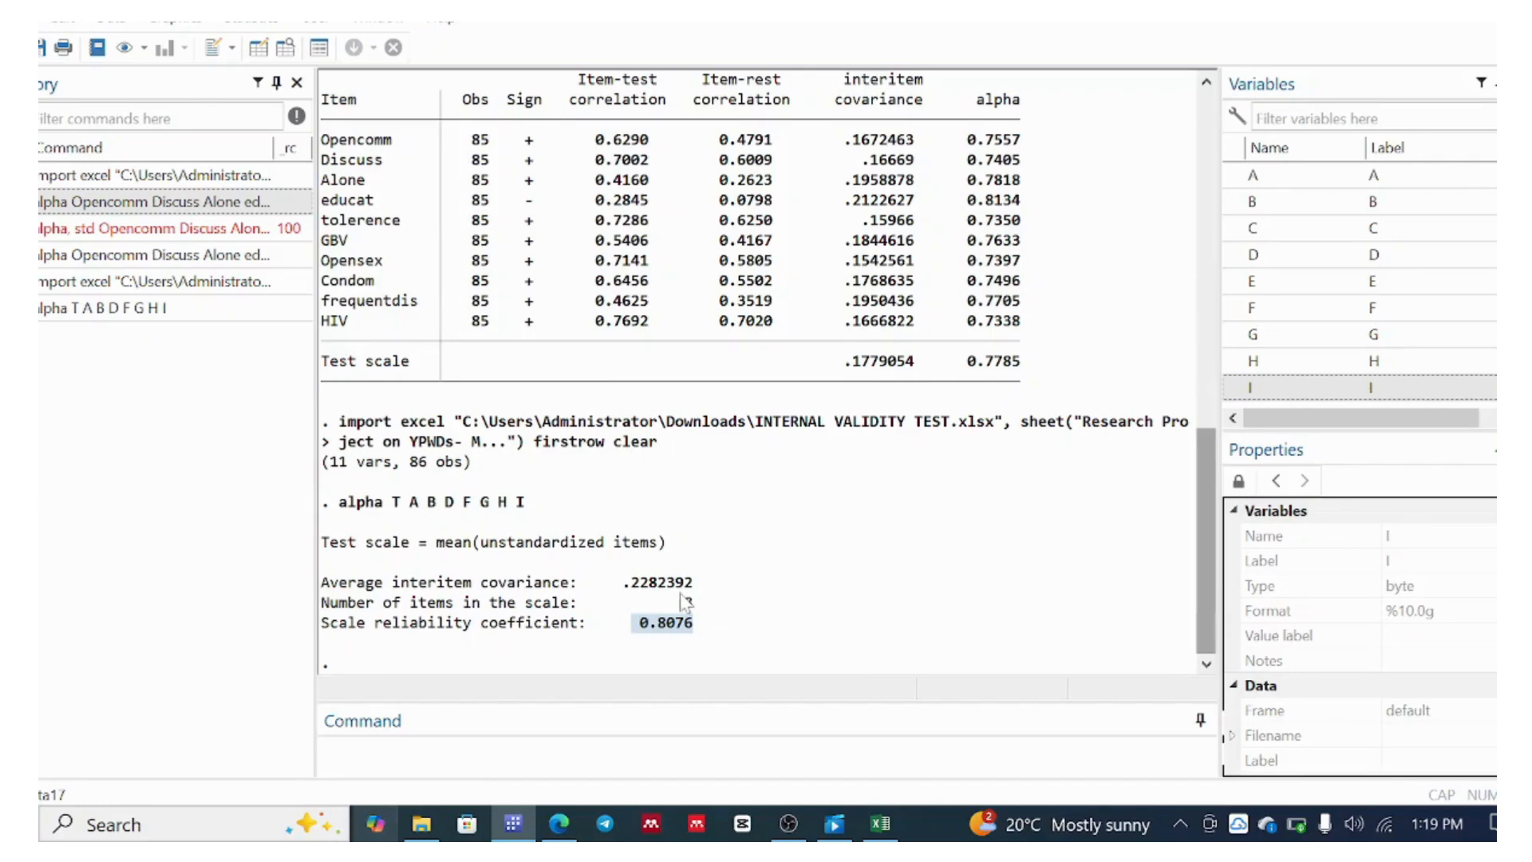
left_click_drag(677, 591, 707, 613)
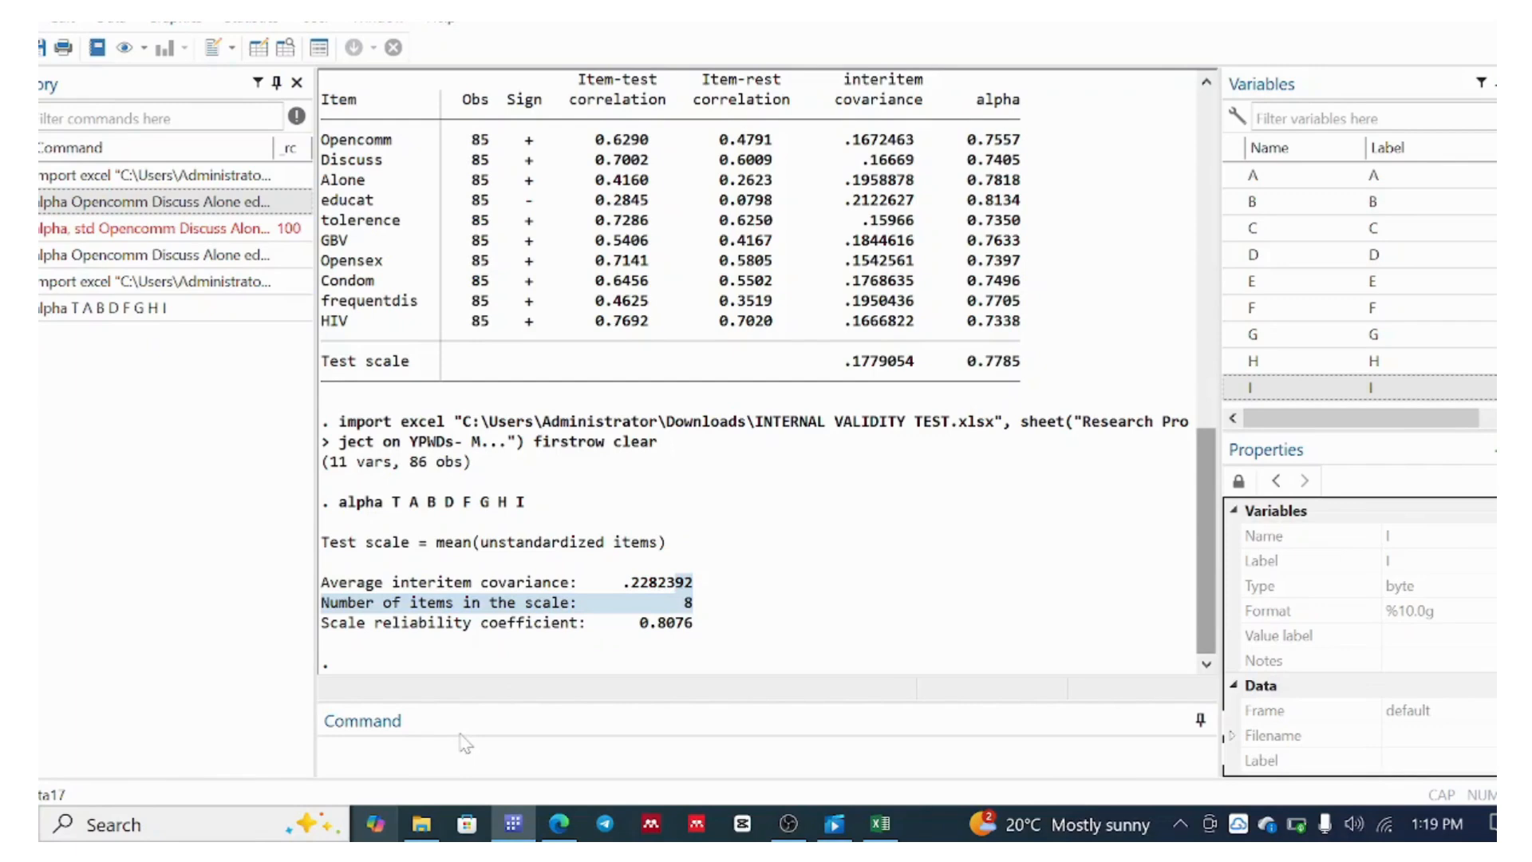
Rerun the alpha command for T A B D F G H I with the item option to get per-item statistics
left_click(171, 309)
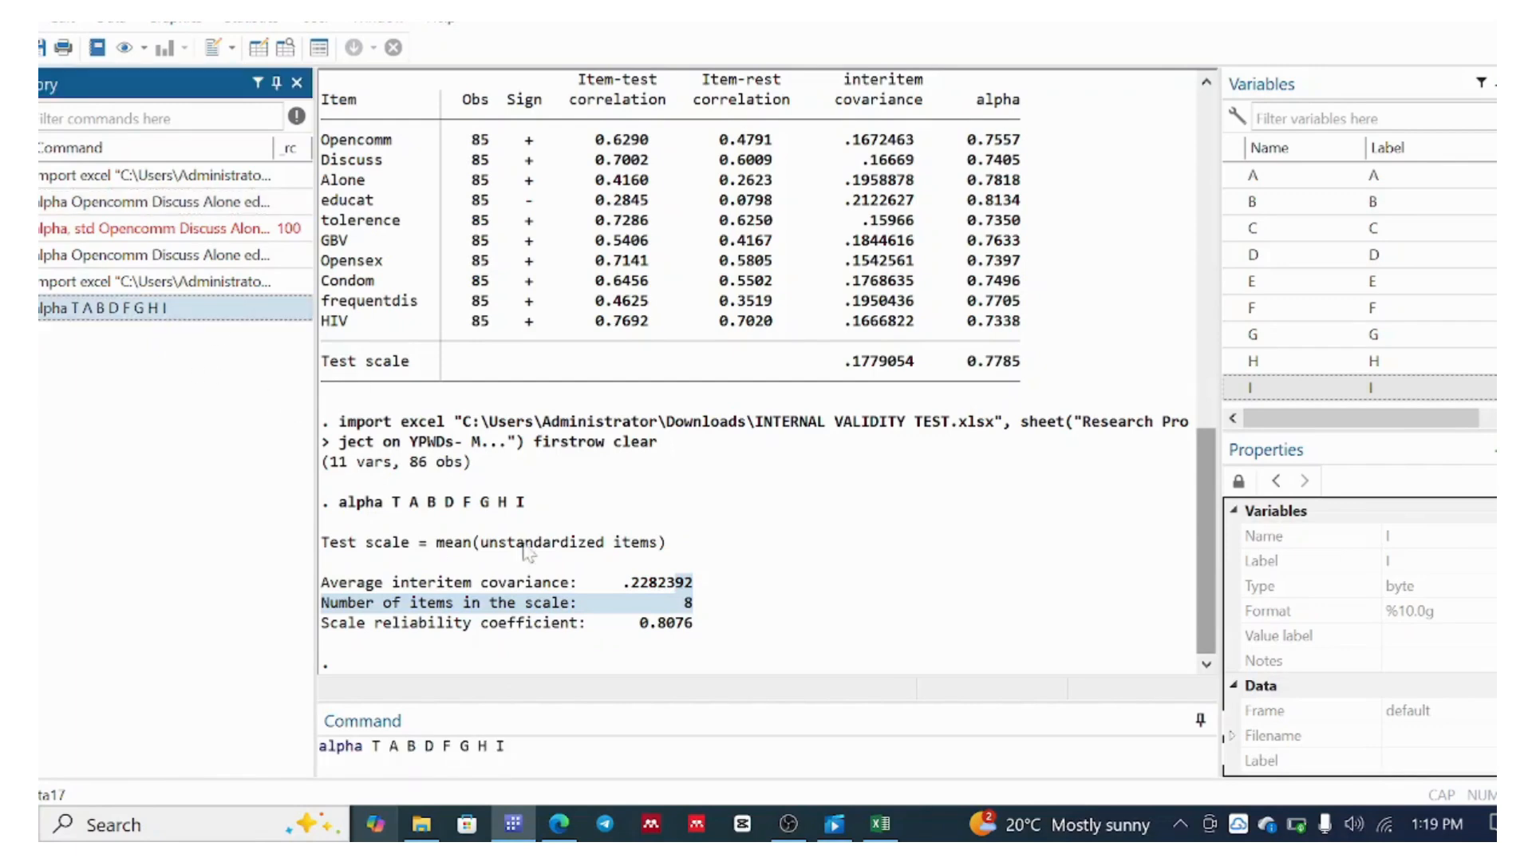
left_click(713, 752)
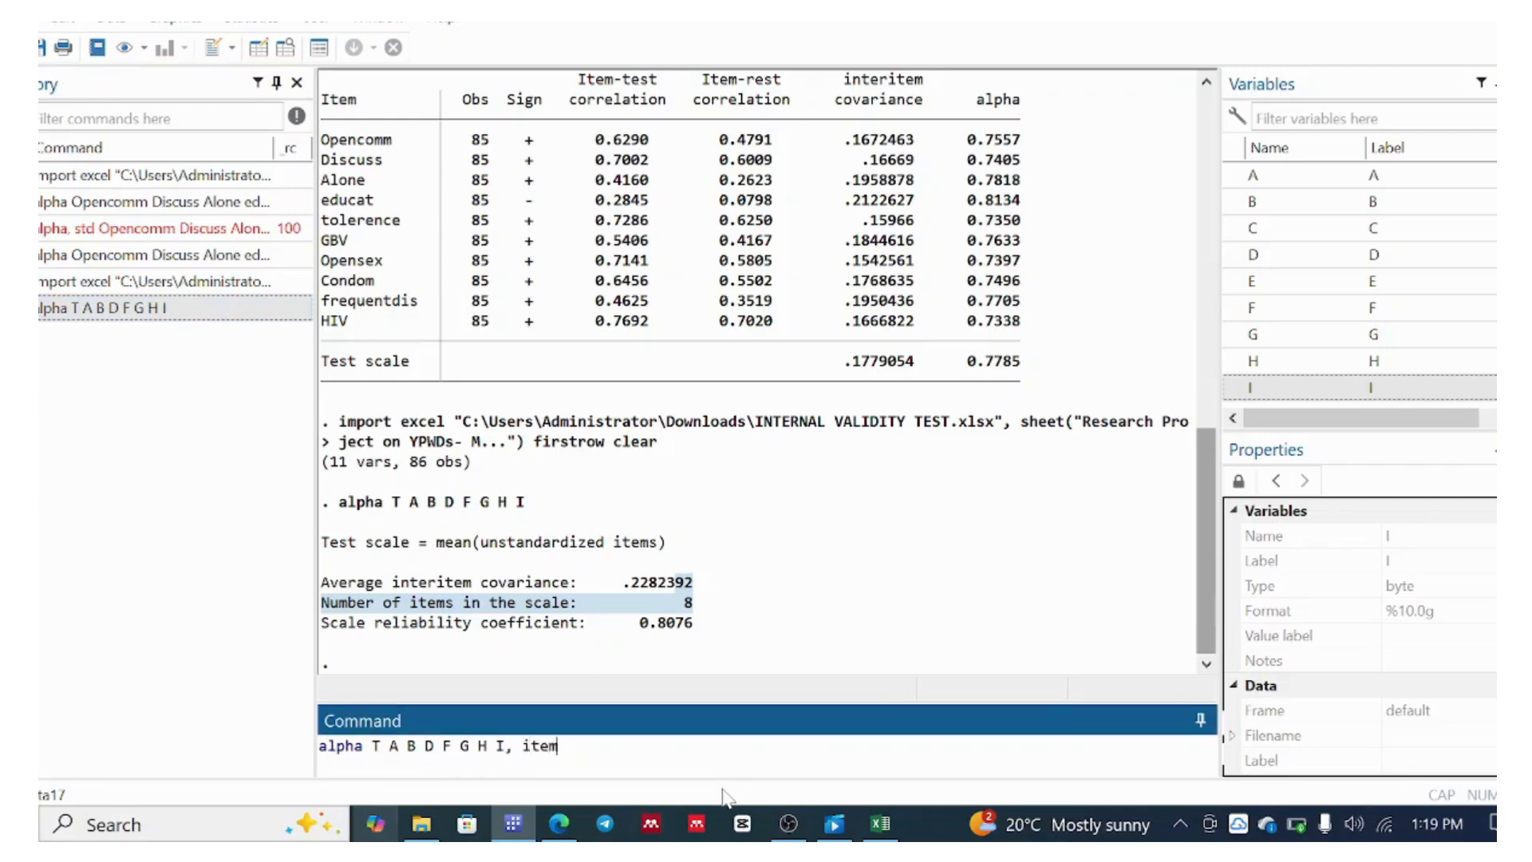
key("Return")
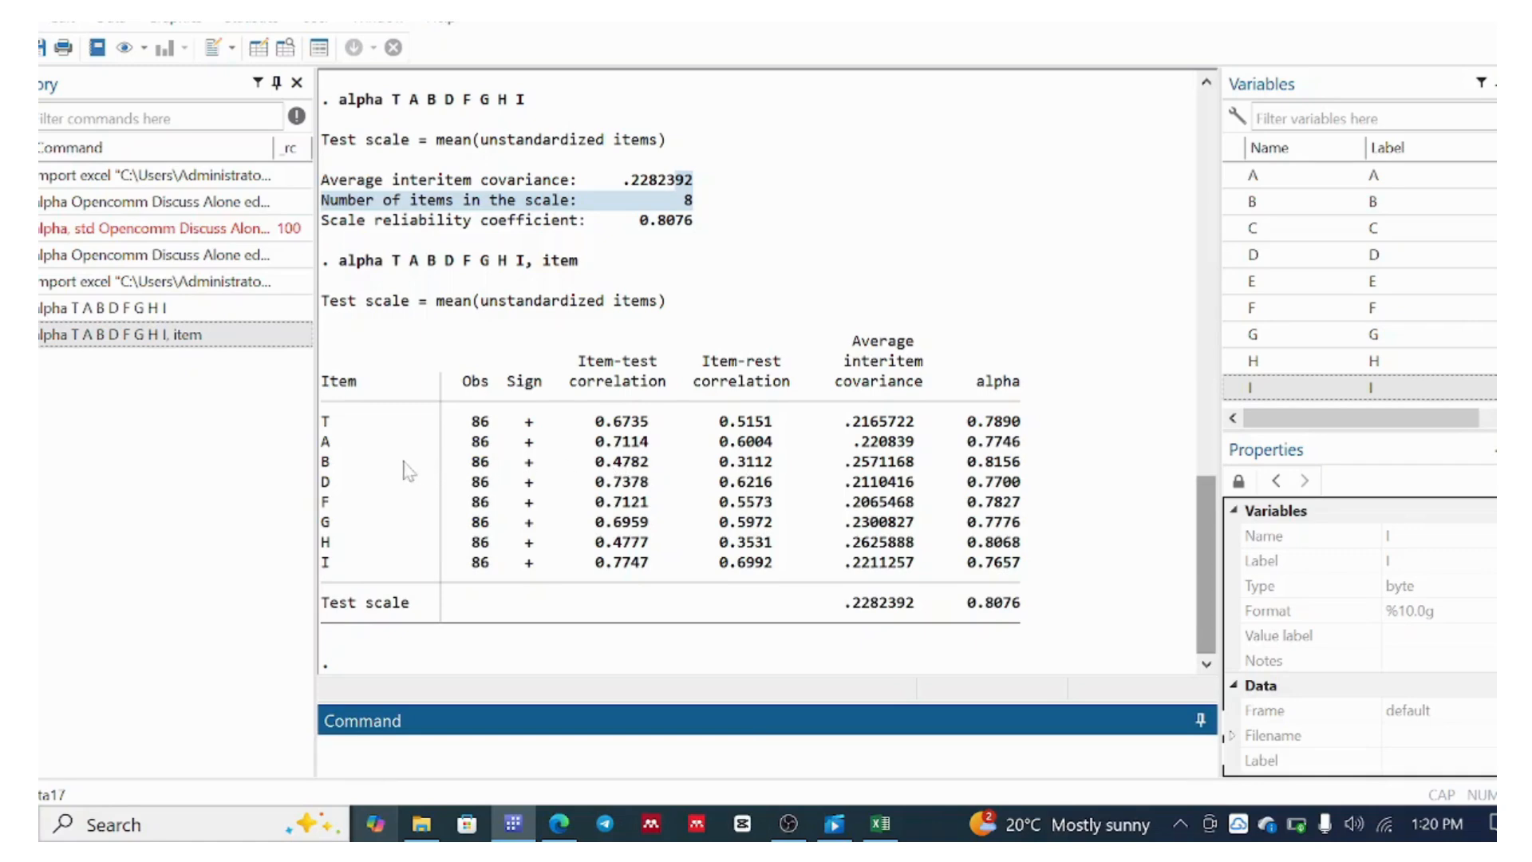
left_click(332, 473)
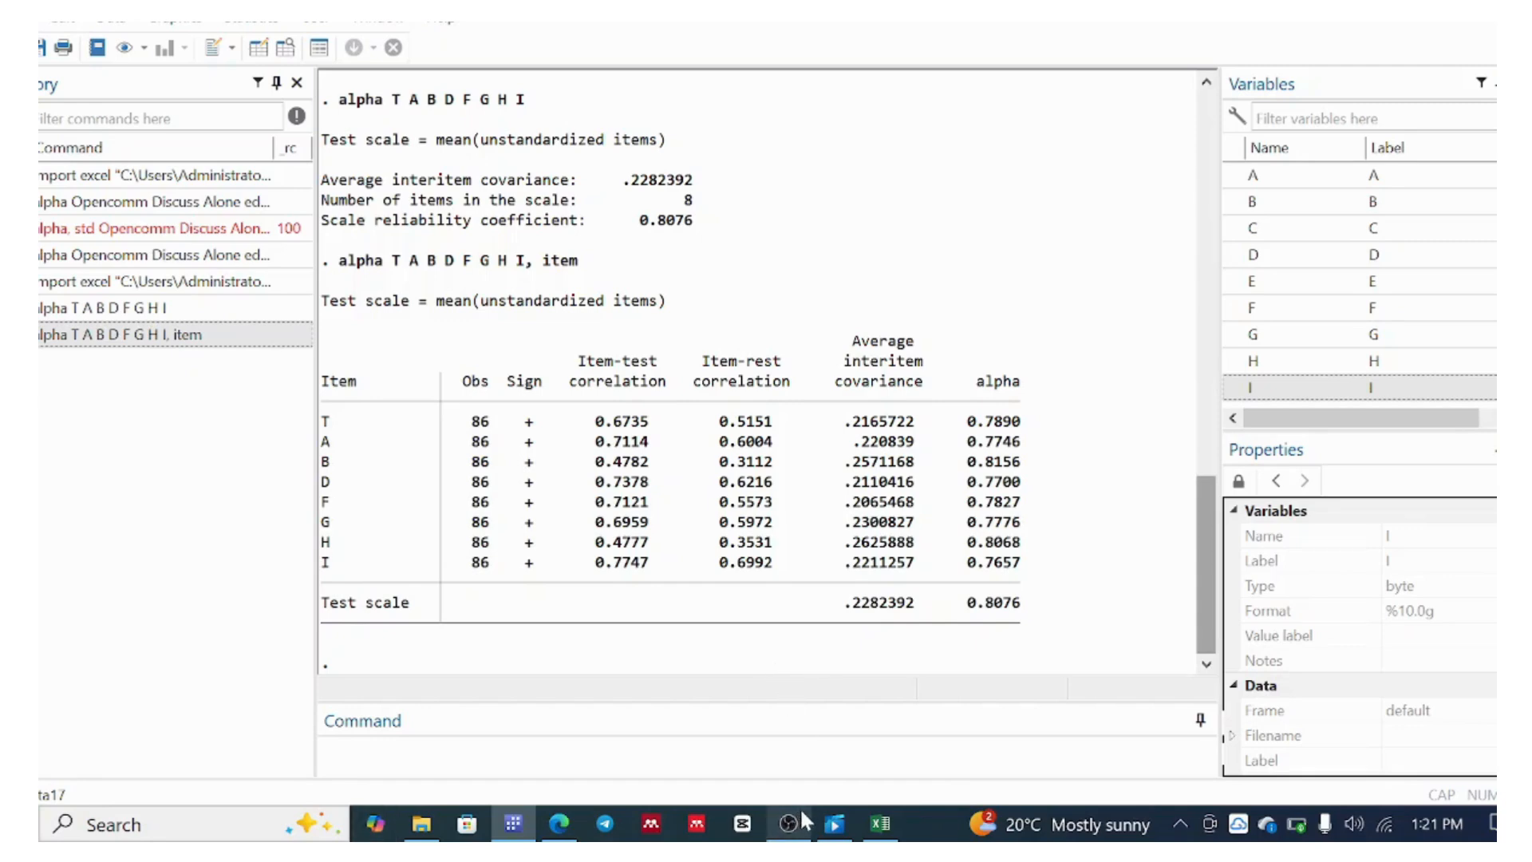
mouse_move(794, 830)
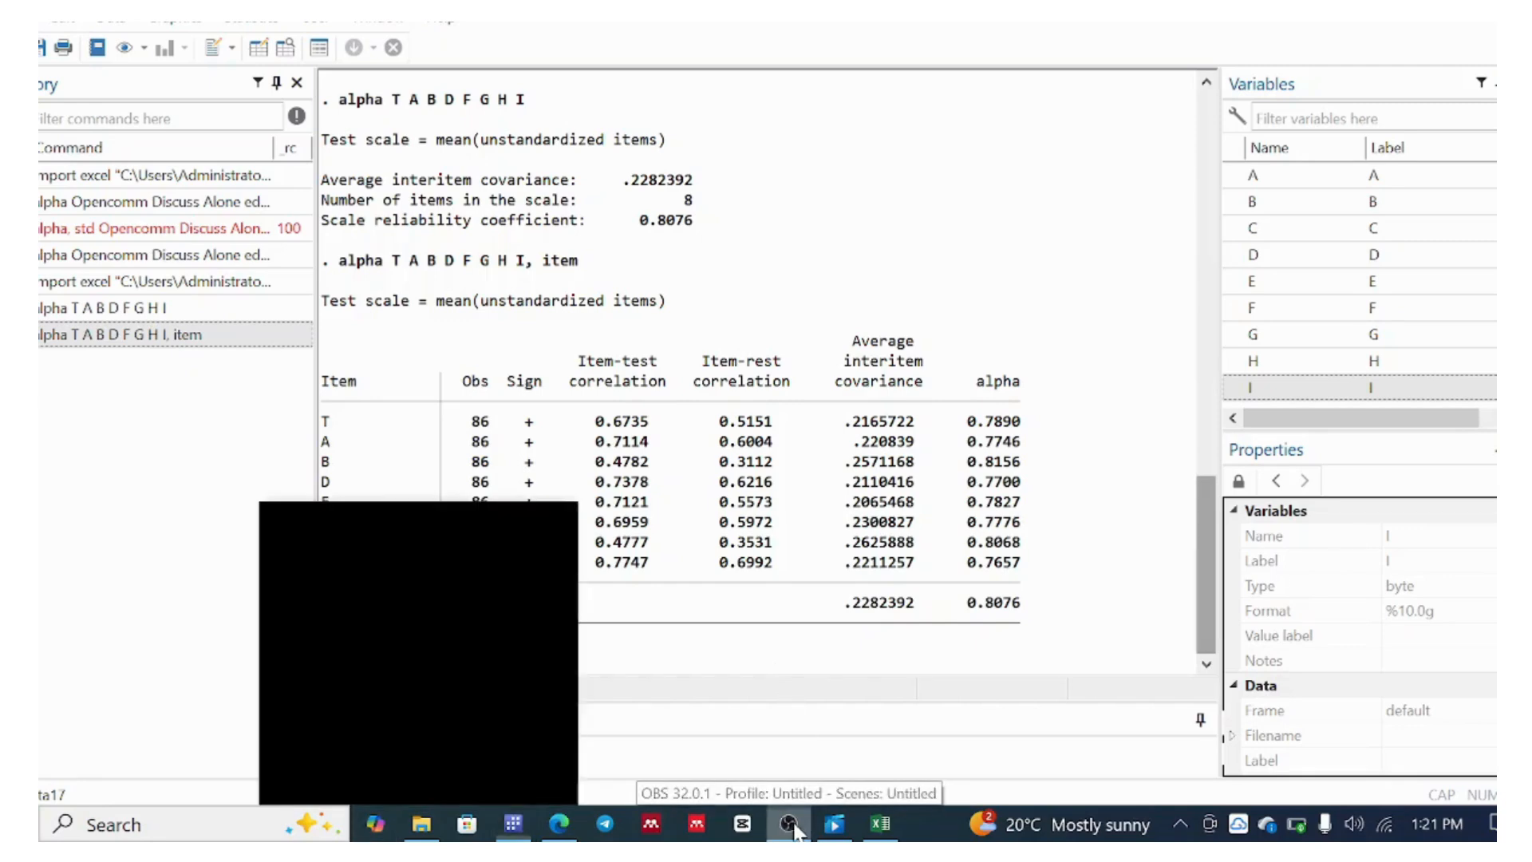